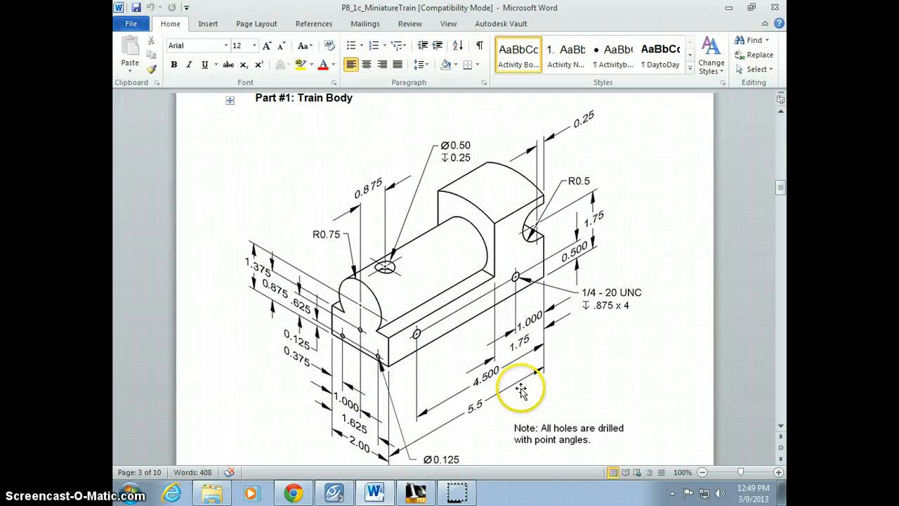
- Switch to Autodesk Inventor and check in the projects list that Mini Train with screencast is the active project
click(424, 490)
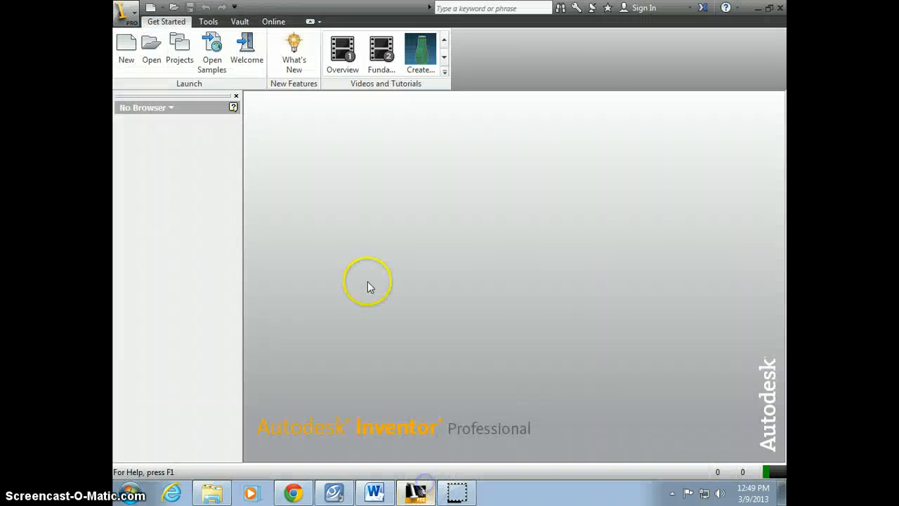
click(128, 49)
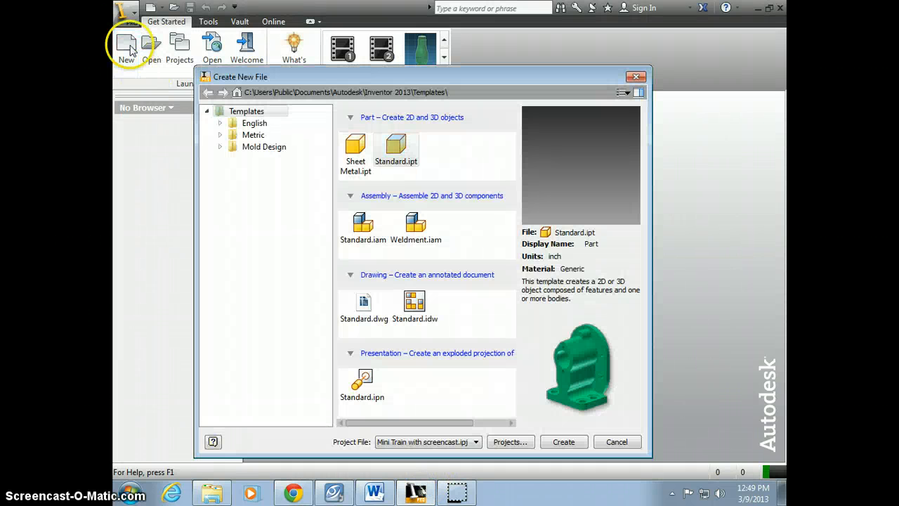
click(636, 77)
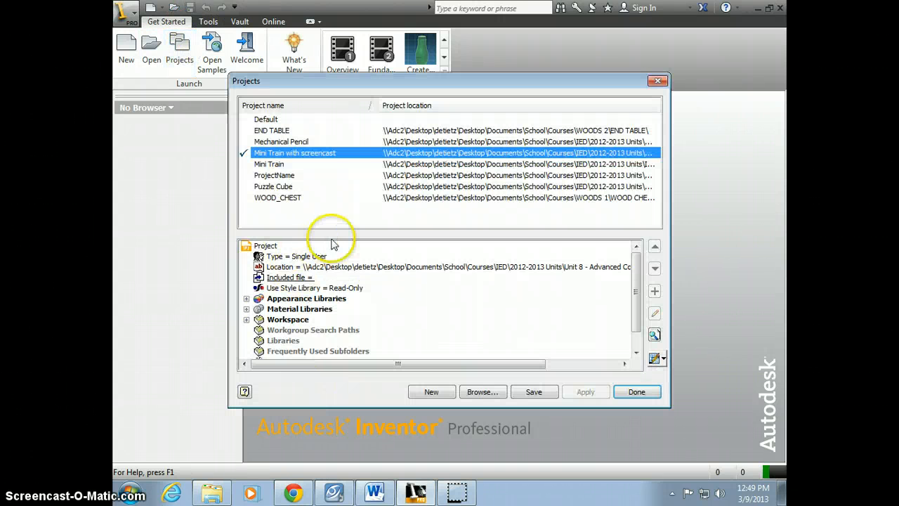
click(636, 392)
- Create a new part from the Standard.ipt template and start a 2D sketch on the front XY plane
click(127, 55)
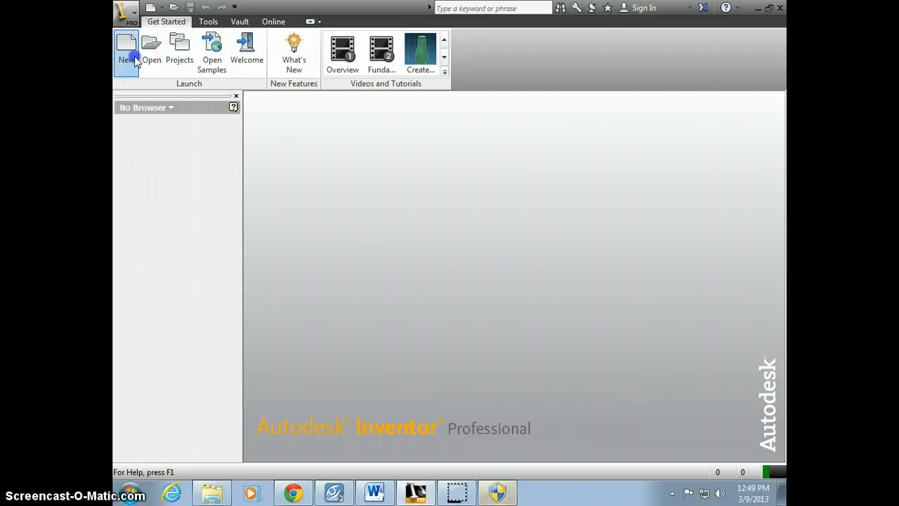
double_click(394, 157)
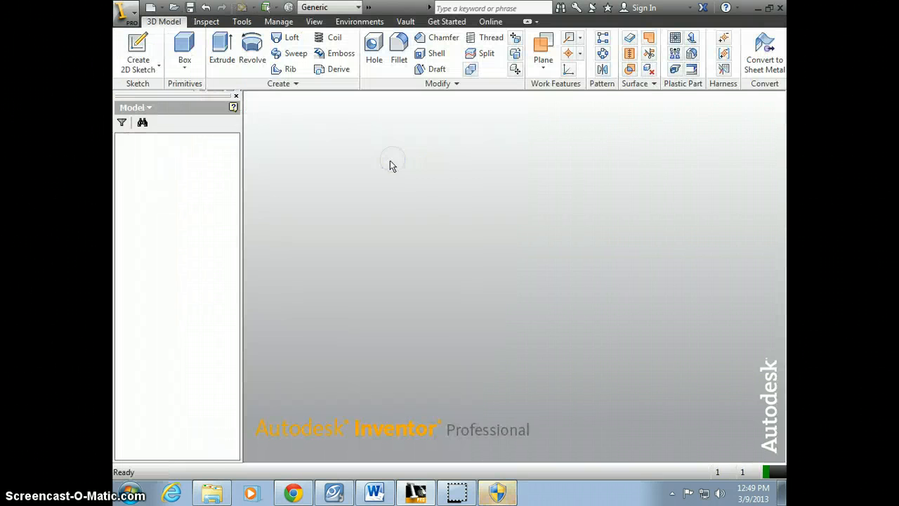
click(144, 47)
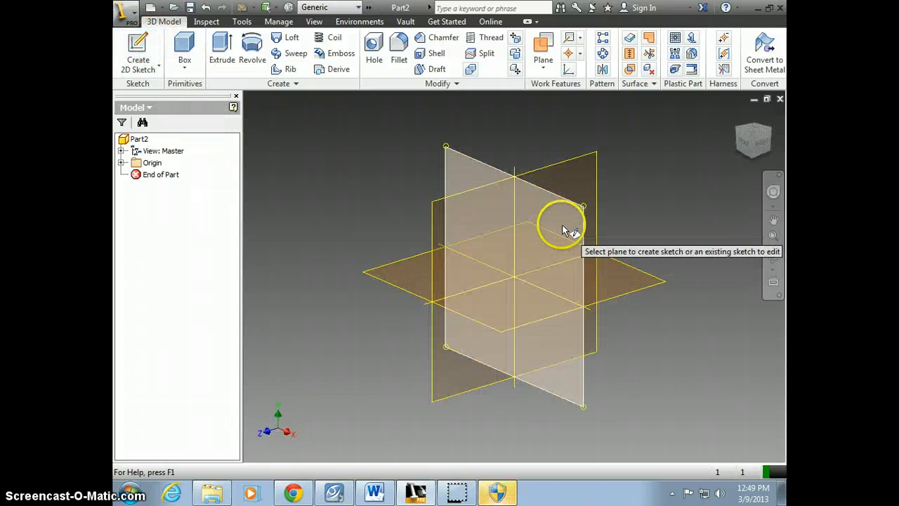
click(545, 247)
- Switch to the Word document and examine the Train Body drawing's overall dimensions, the cab arc radius and its centre location
key(alt+Tab)
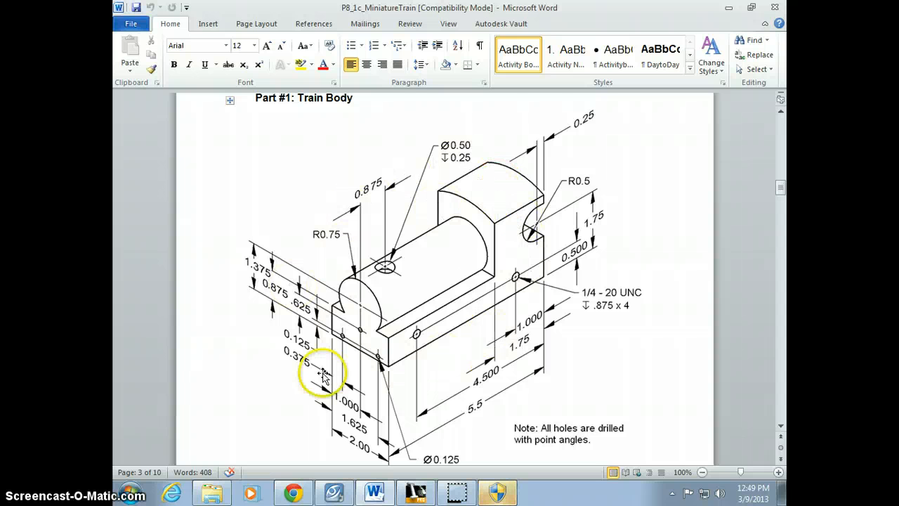
scroll(516, 321, down, 1)
scroll(517, 201, up, 1)
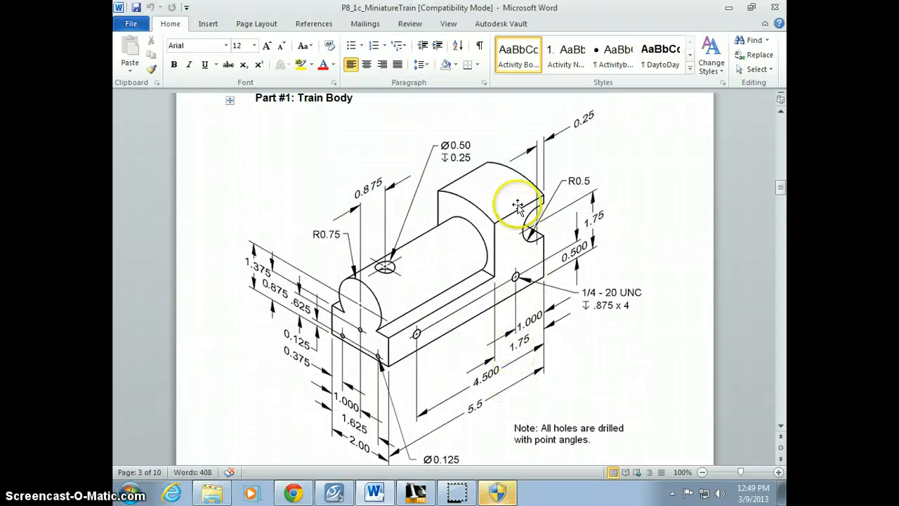
scroll(517, 209, down, 15)
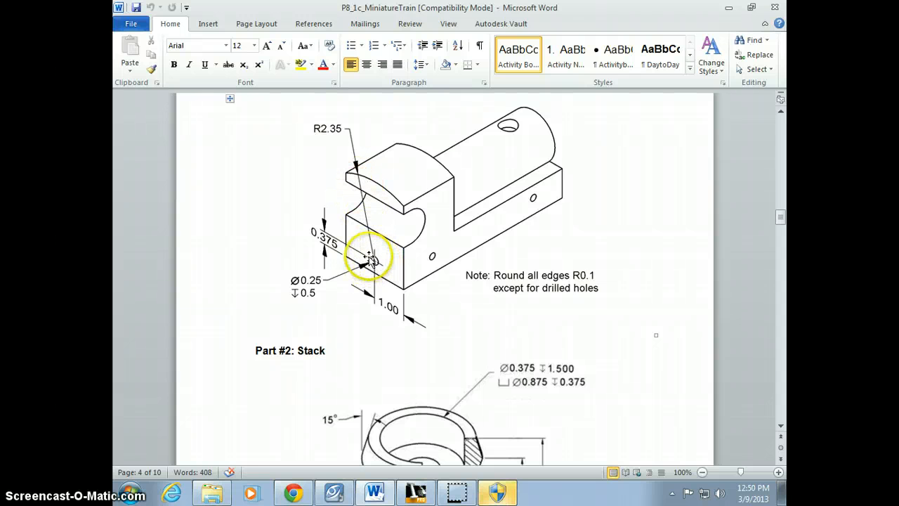
scroll(374, 259, up, 2)
scroll(375, 258, down, 2)
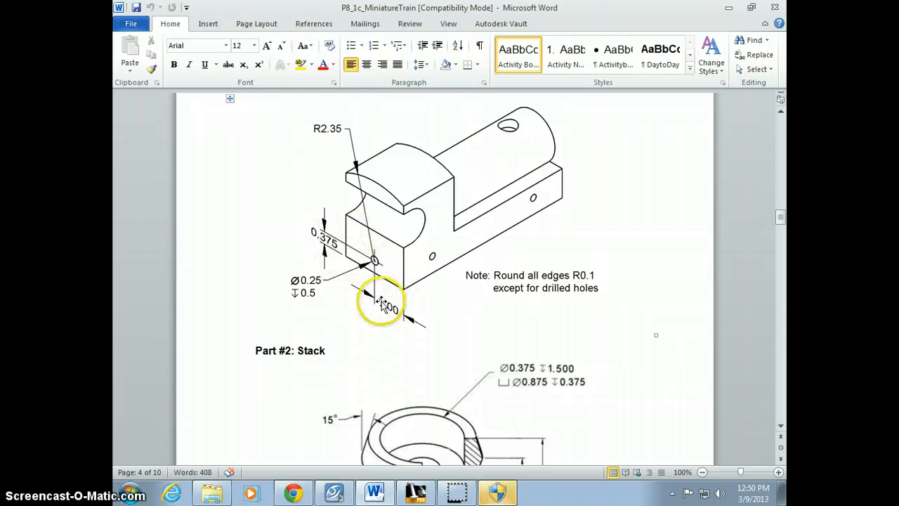
- Return to Inventor and draw a 2 in horizontal base line starting at the origin, consulting the Word drawing for the width
key(alt+Tab)
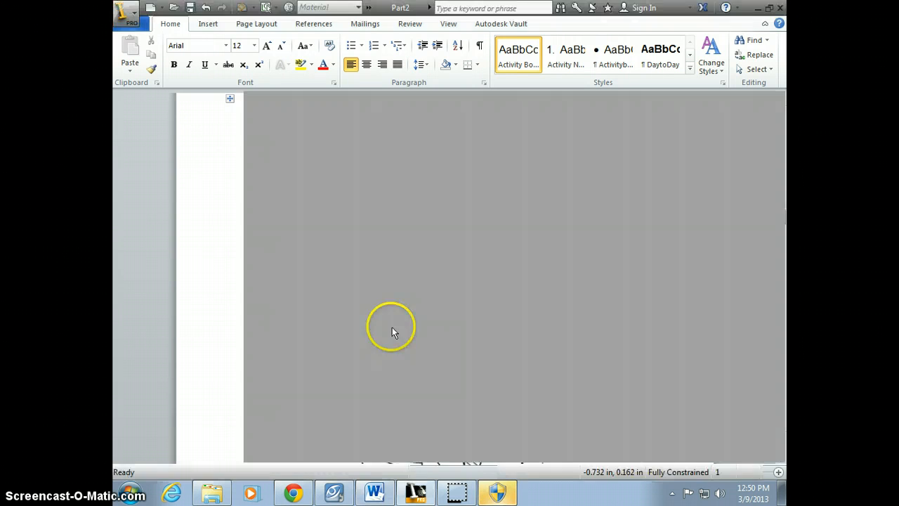
click(126, 43)
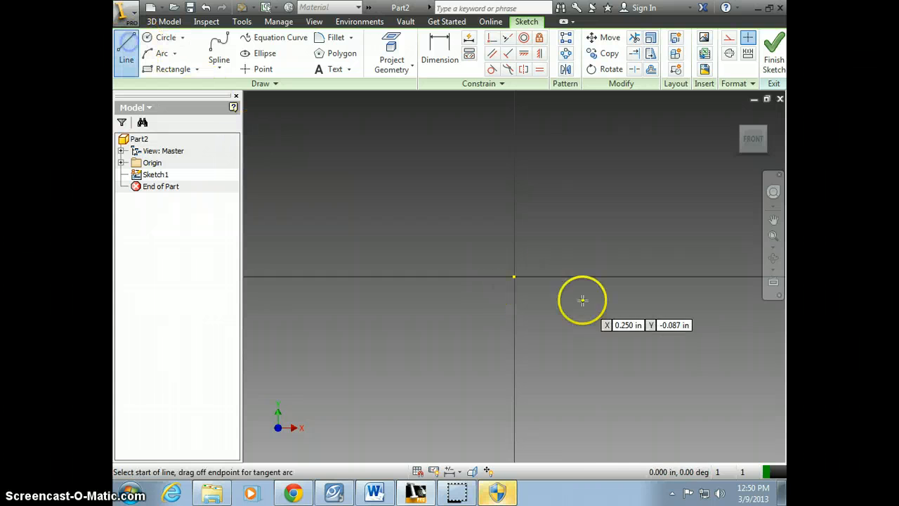
click(515, 276)
key(alt+Tab)
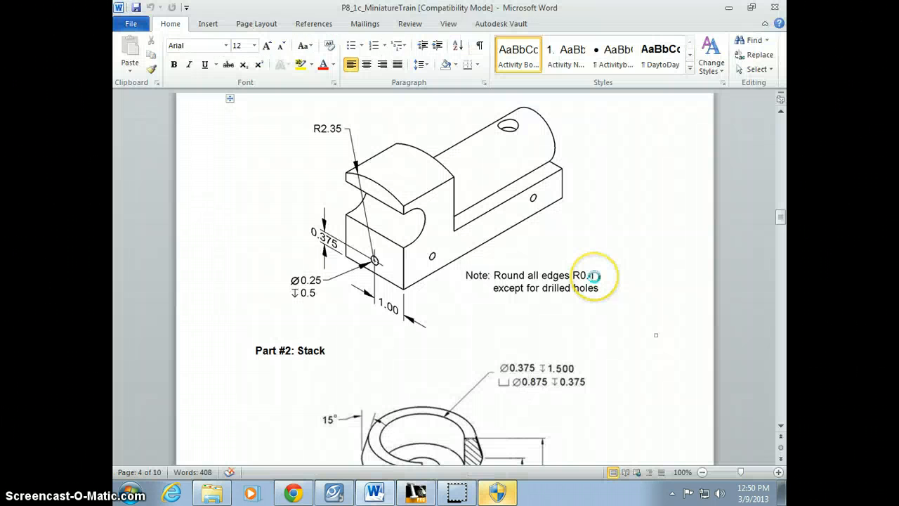
scroll(593, 276, up, 12)
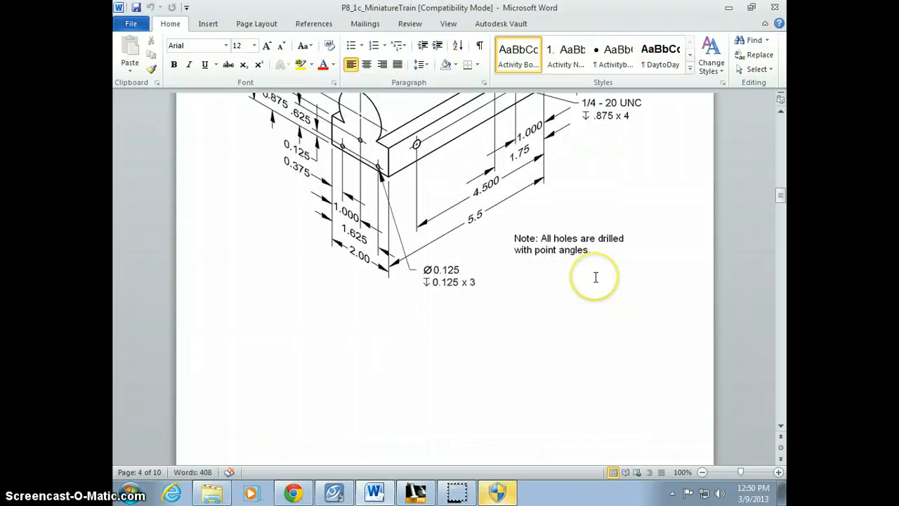
scroll(594, 295, down, 4)
key(alt+Tab)
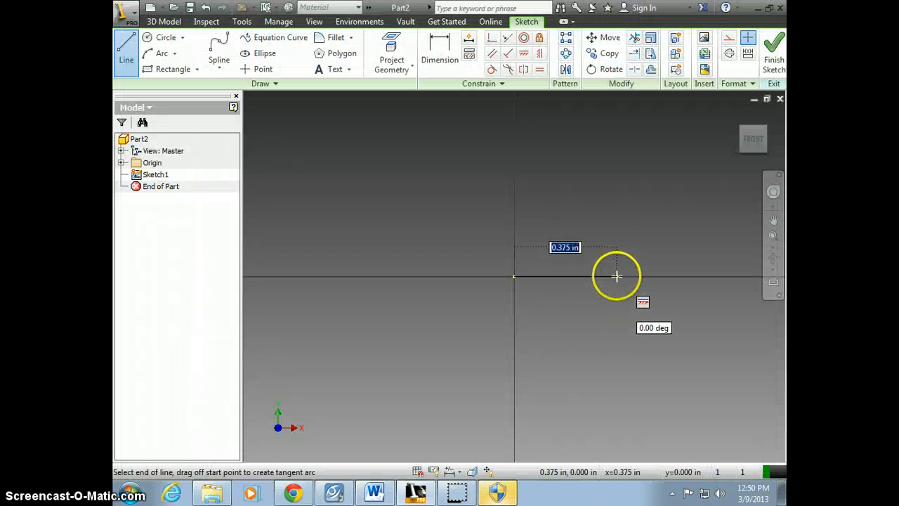
text(2)
key(Return)
- Draw vertical lines upward from both ends of the base line, the one at the far end from the origin about 0.77 in tall
scroll(550, 311, up, 6)
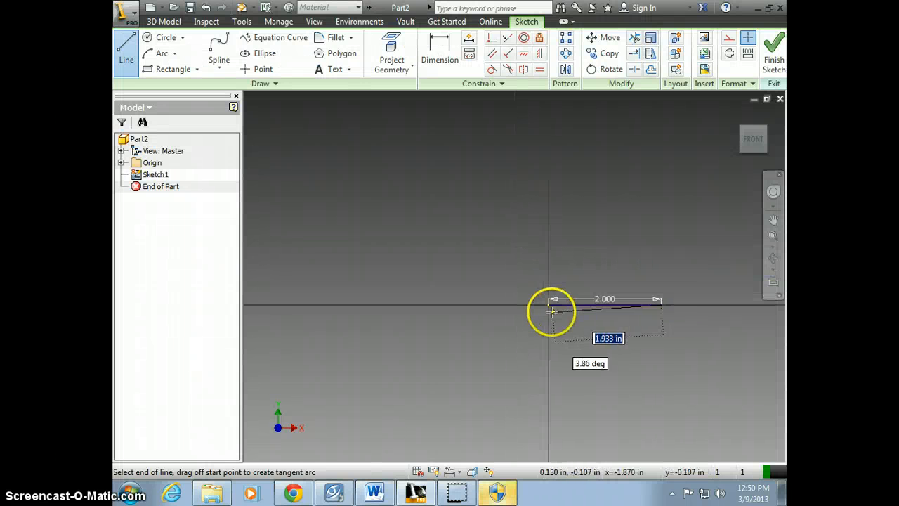
scroll(620, 301, down, 3)
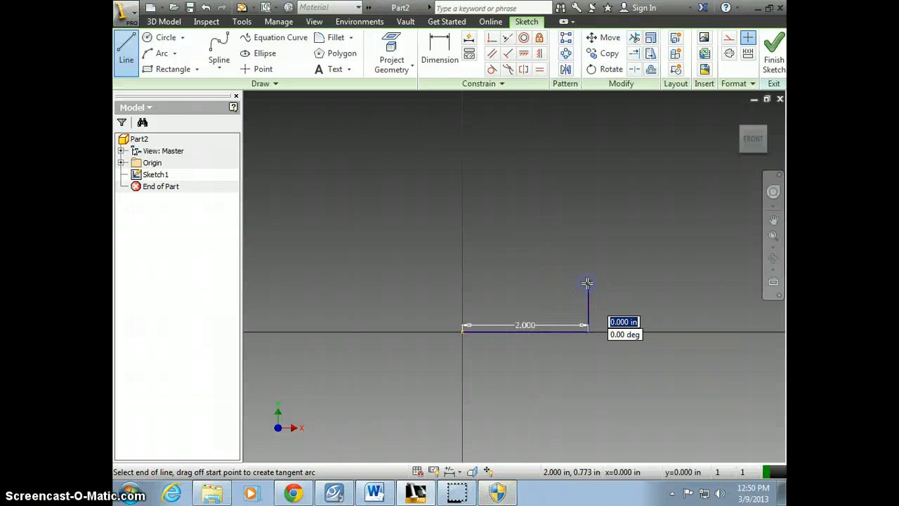
double_click(587, 283)
click(462, 331)
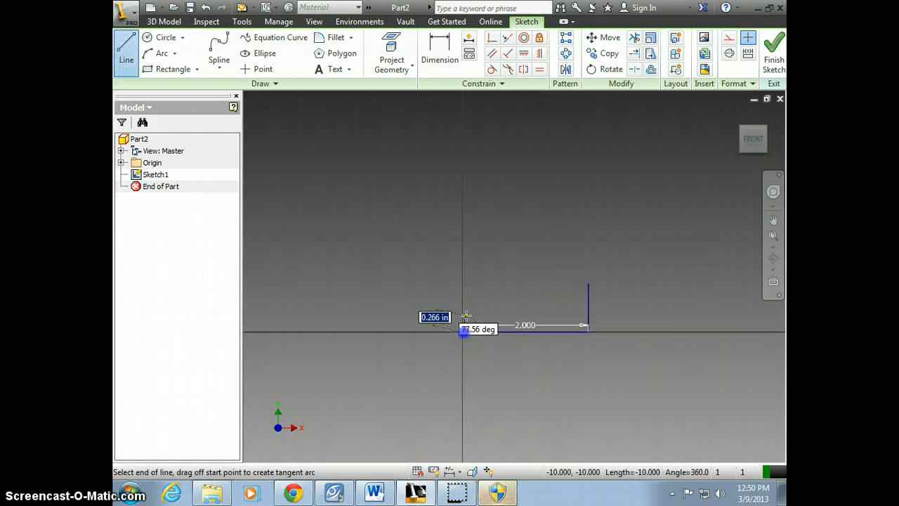
click(464, 293)
key(Escape)
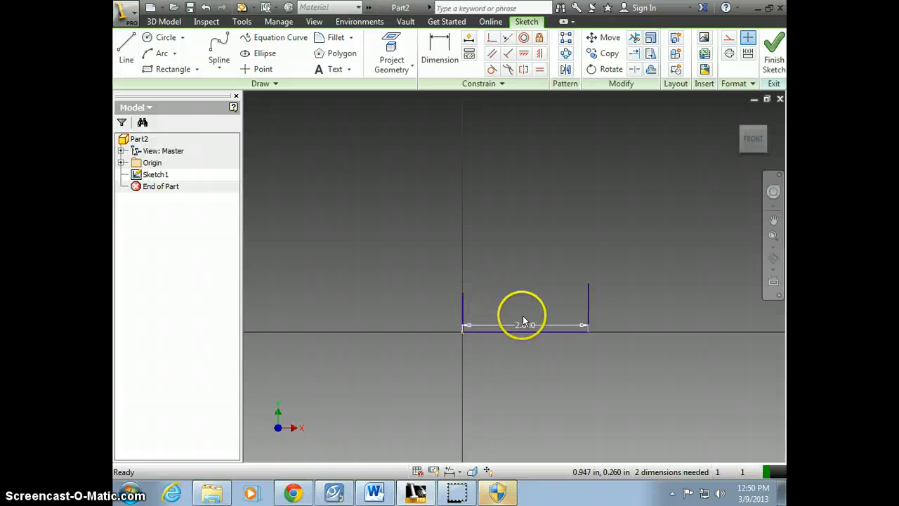
- Consult the Word drawing for the arc centre's location and place a sketch point about 0.48 in above the base line's midpoint in Inventor
key(alt+Tab)
scroll(499, 305, up, 5)
scroll(456, 265, down, 2)
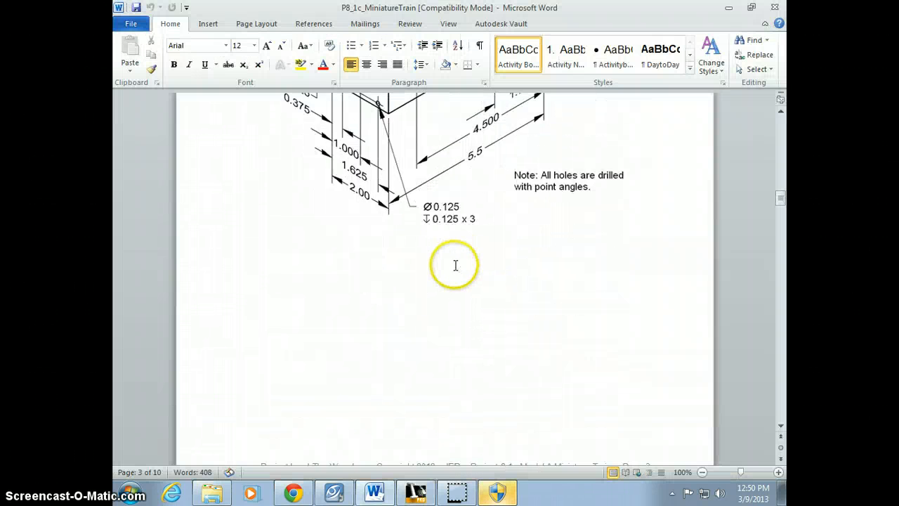
scroll(455, 264, down, 10)
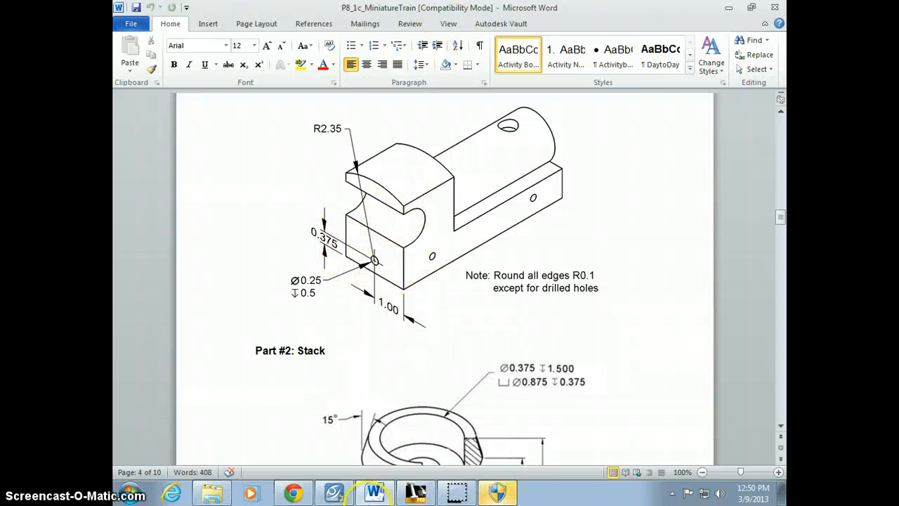
key(alt+Tab)
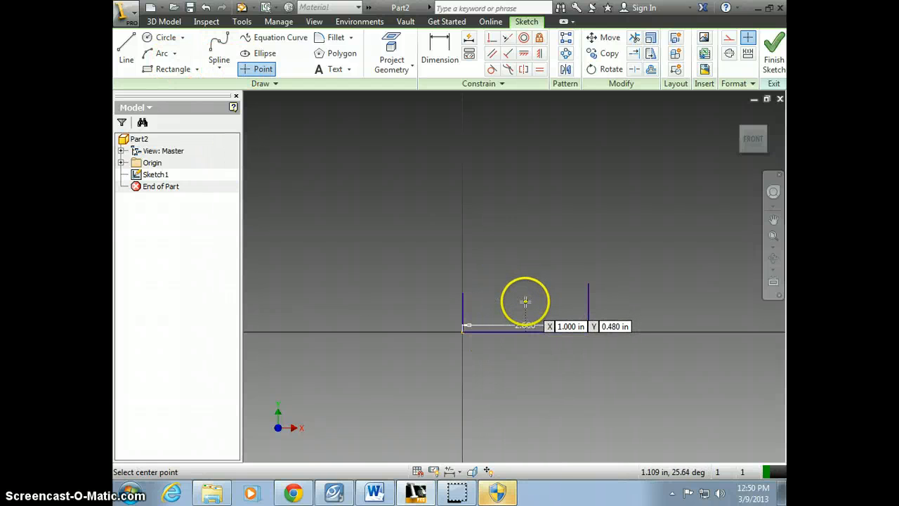
key(alt+Tab)
key(alt+Tab)
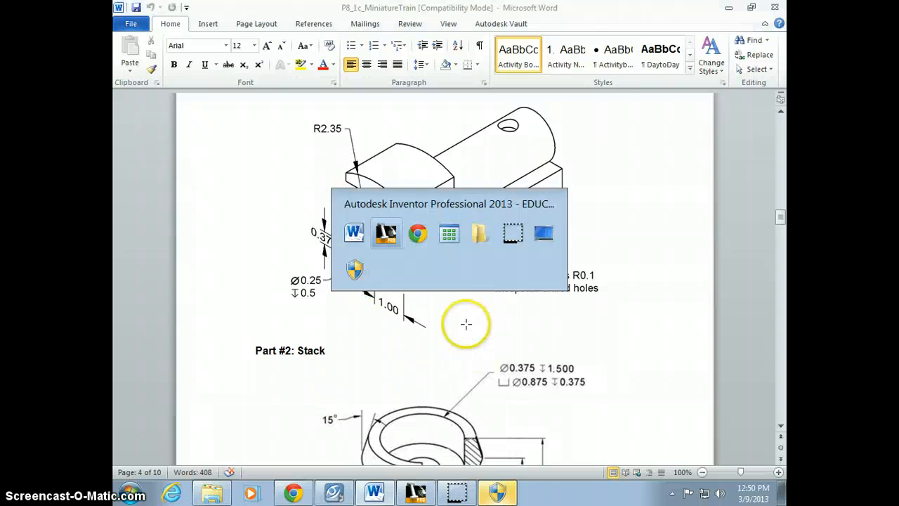
- Dimension the sketch point 1 in horizontally from the vertical line at the far end from the origin
click(434, 57)
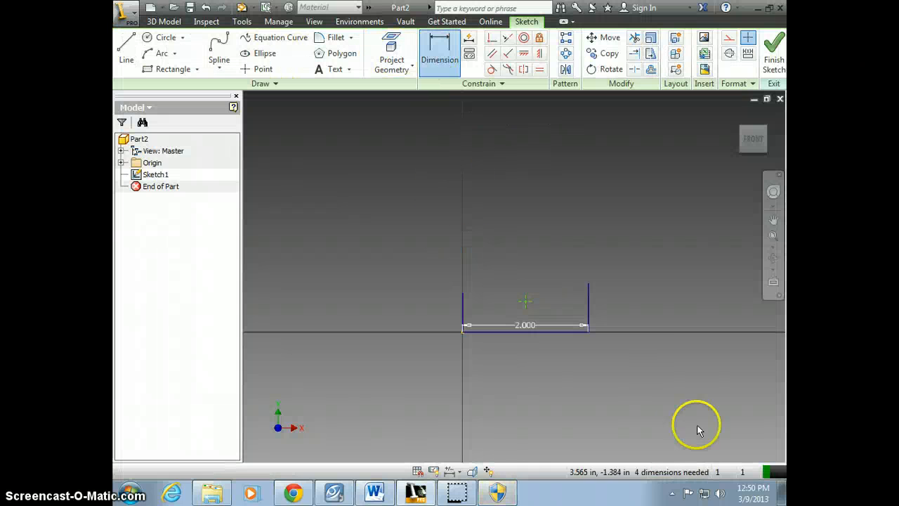
click(588, 316)
click(523, 304)
click(550, 385)
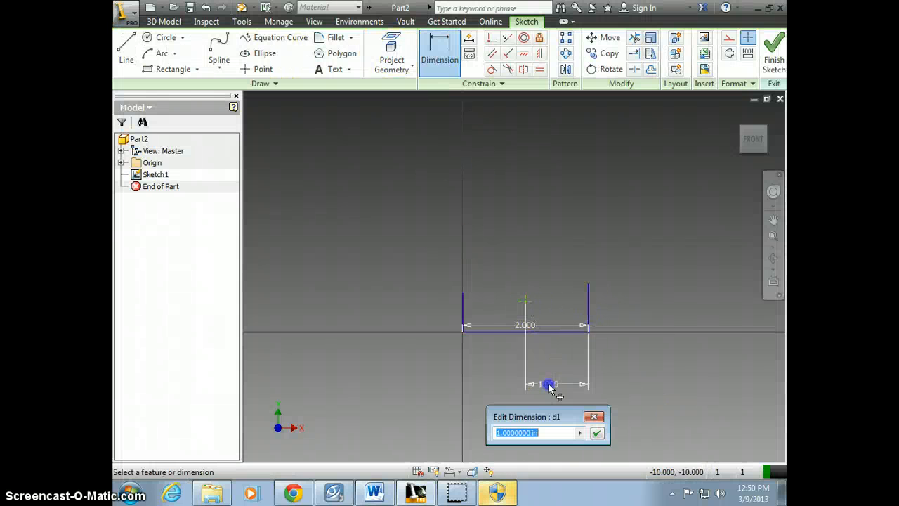
click(555, 385)
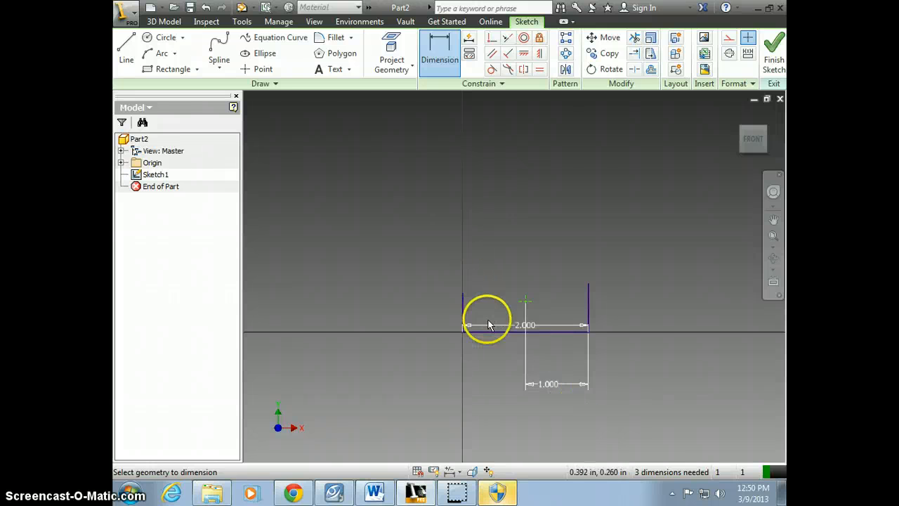
- Dimension the sketch point's height above the base line as 0.375 in, checking the value against the Word drawing
click(396, 321)
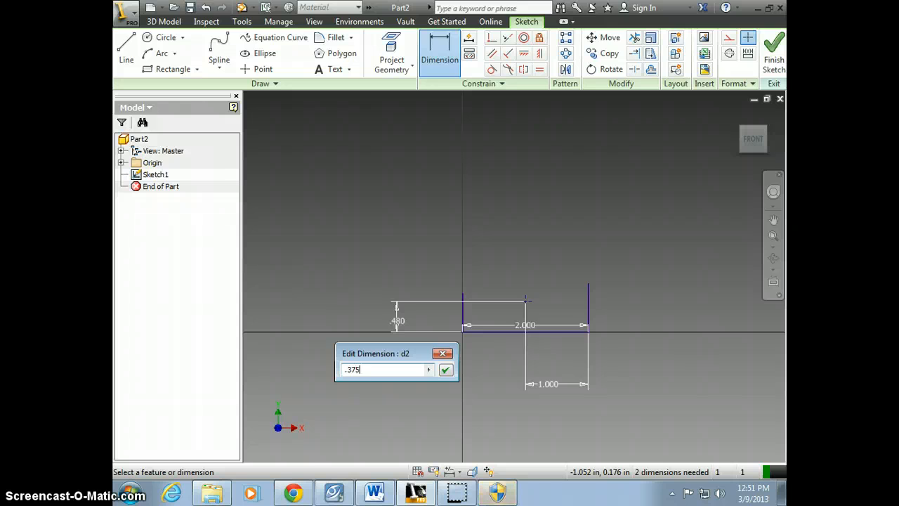
key(alt+Tab)
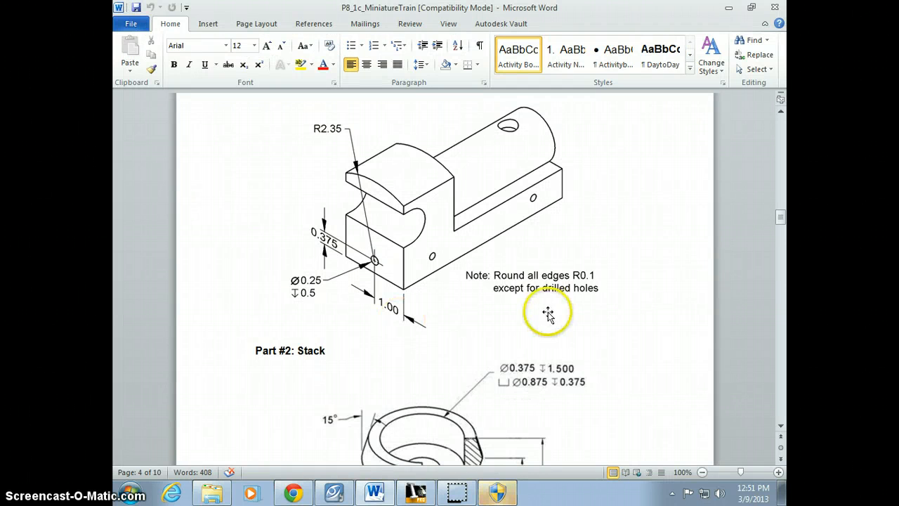
key(alt+Tab)
text(.375)
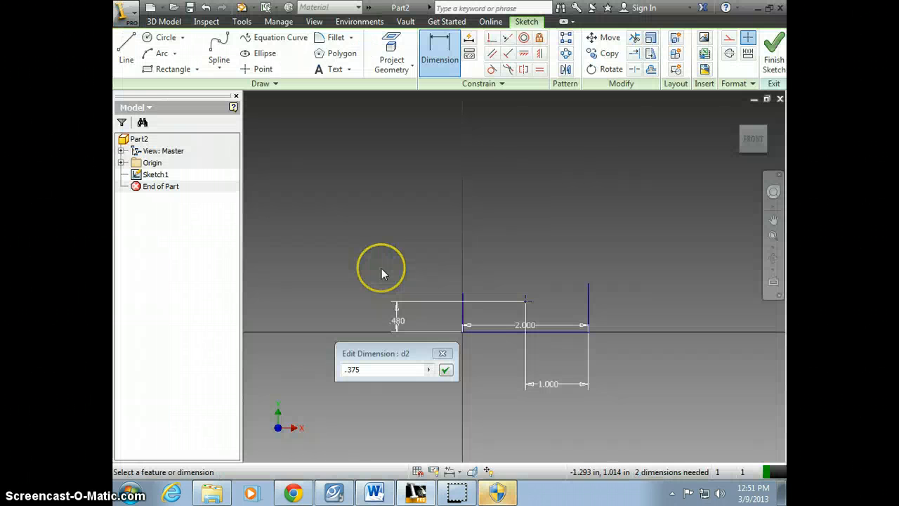
click(445, 369)
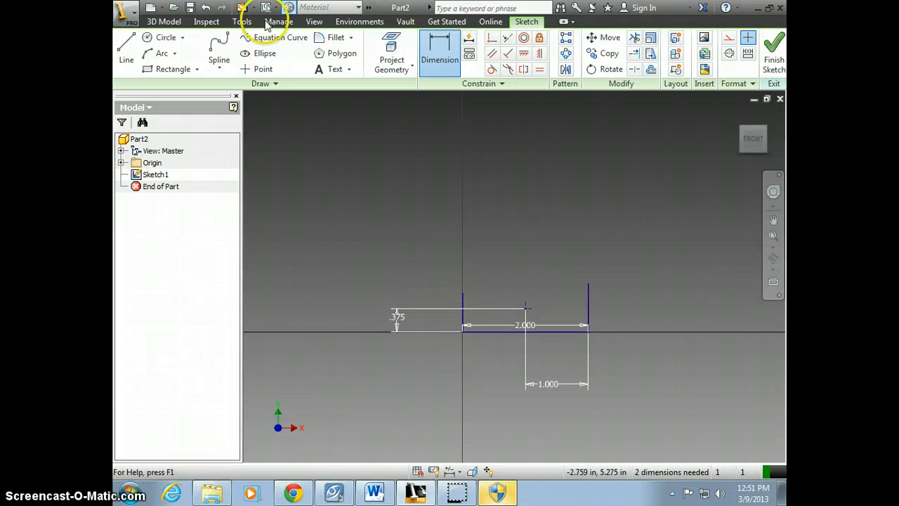
- Check the Word drawing, then in Inventor draw a centre-point arc of about 3.04 in radius around the sketch point, spanning beyond both vertical lines
key(alt+Tab)
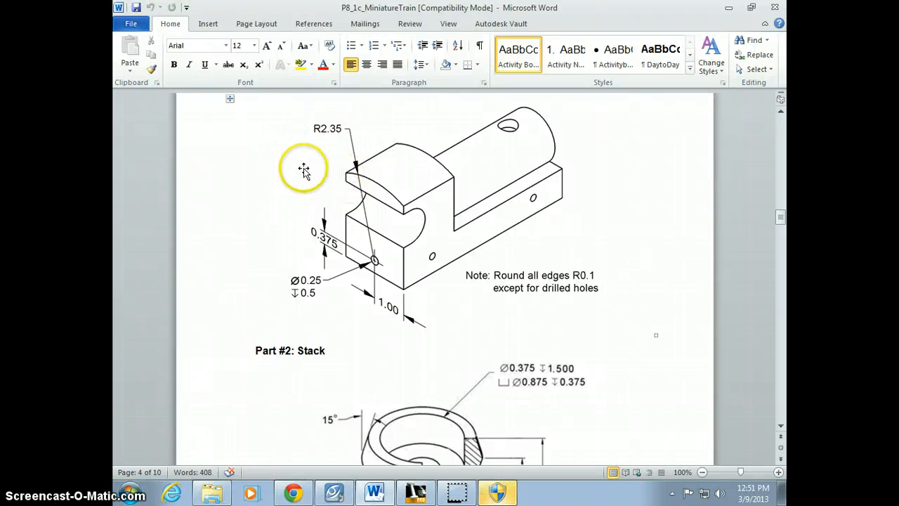
key(alt+Tab)
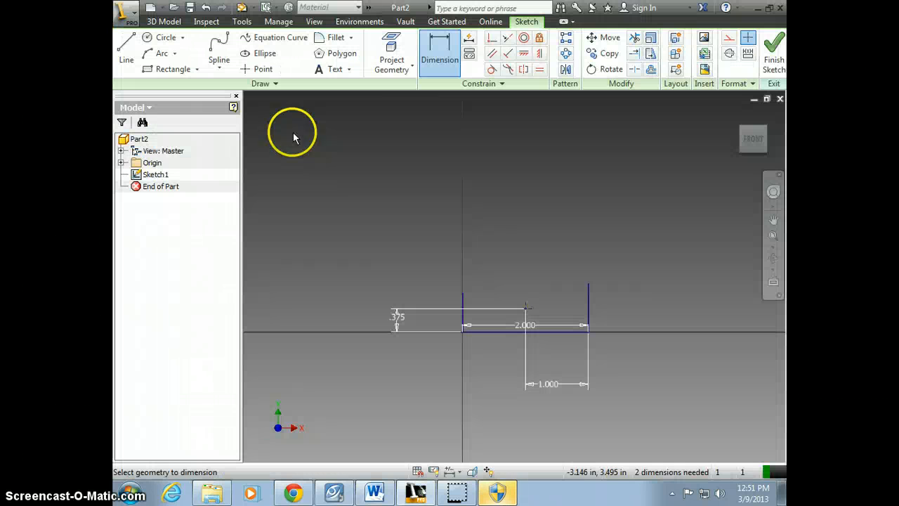
click(160, 53)
click(174, 54)
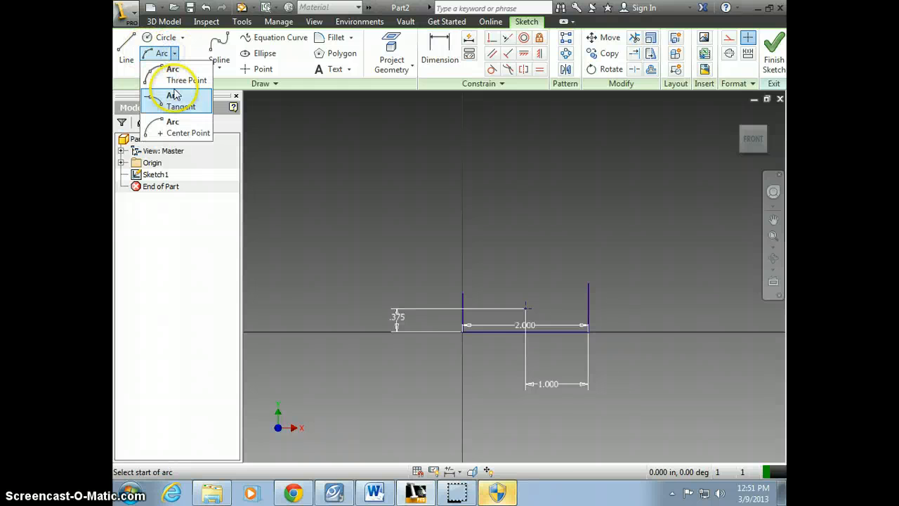
click(177, 135)
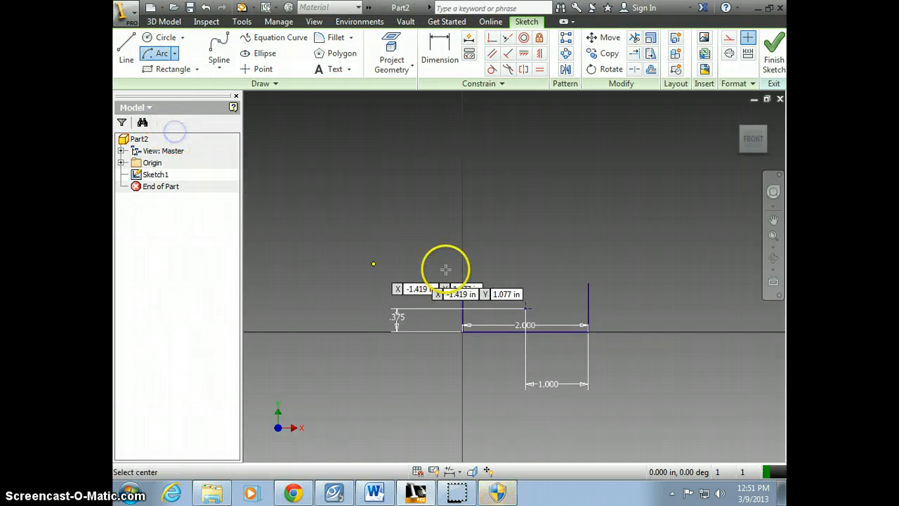
click(524, 307)
click(404, 159)
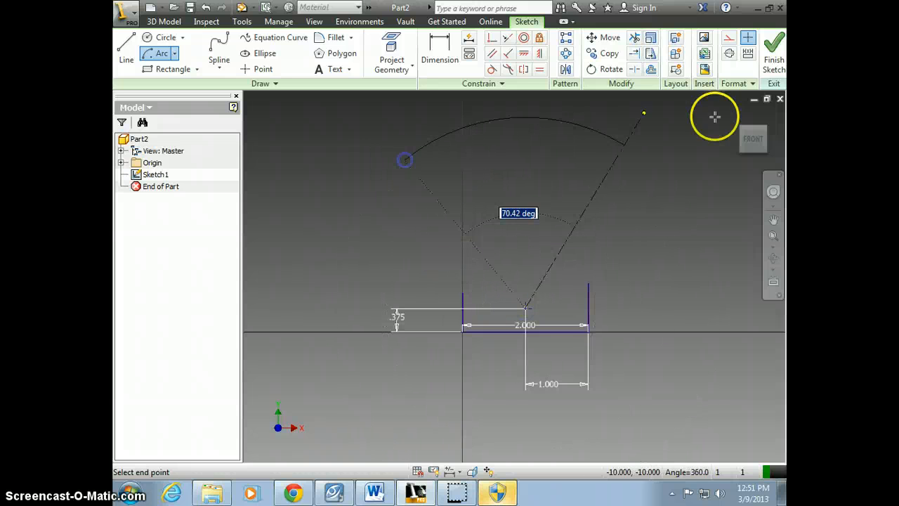
click(666, 164)
key(Escape)
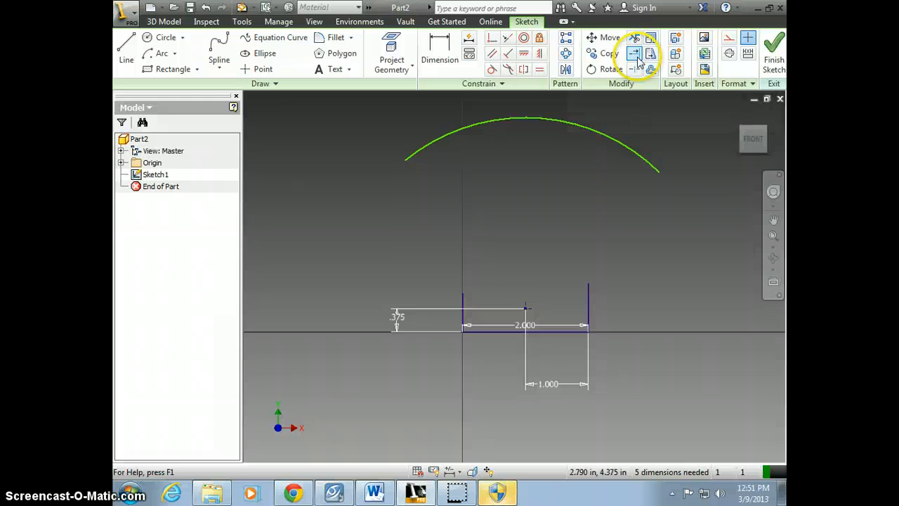
- Extend both vertical lines up to the arc and trim off the arc's ends outside them
click(635, 58)
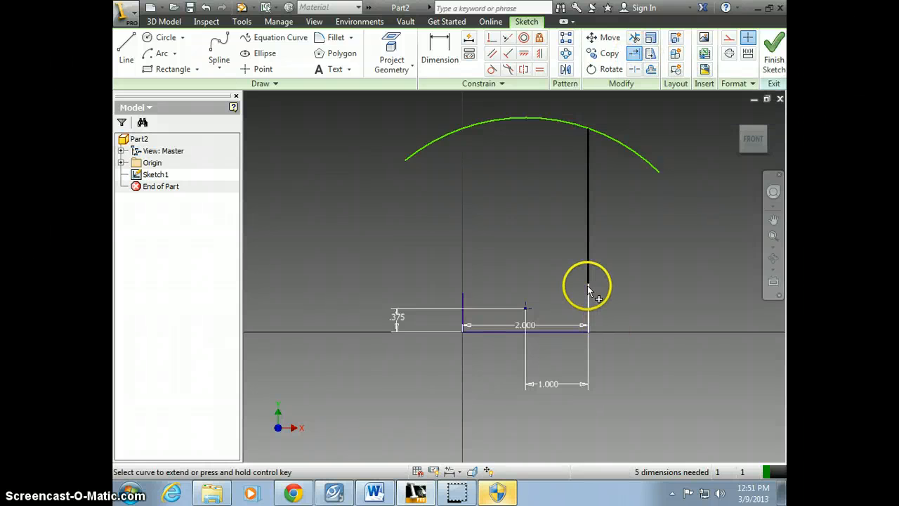
click(464, 303)
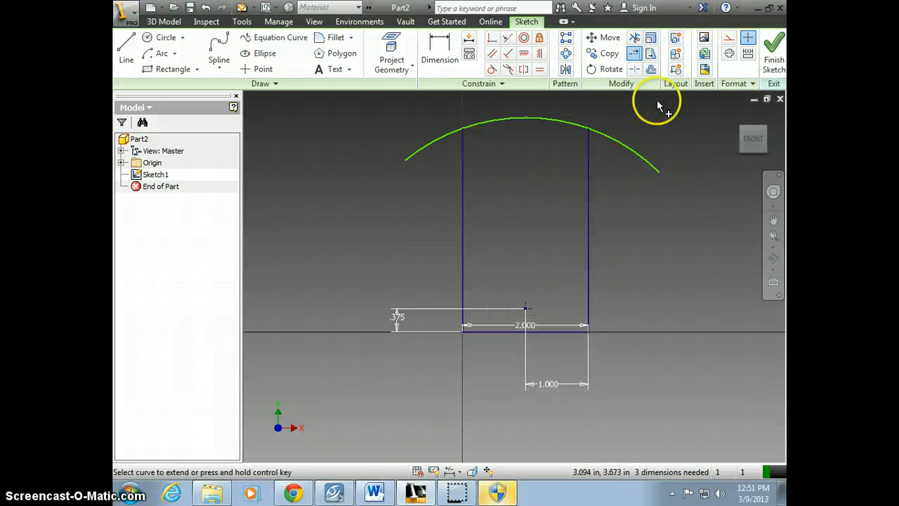
click(634, 38)
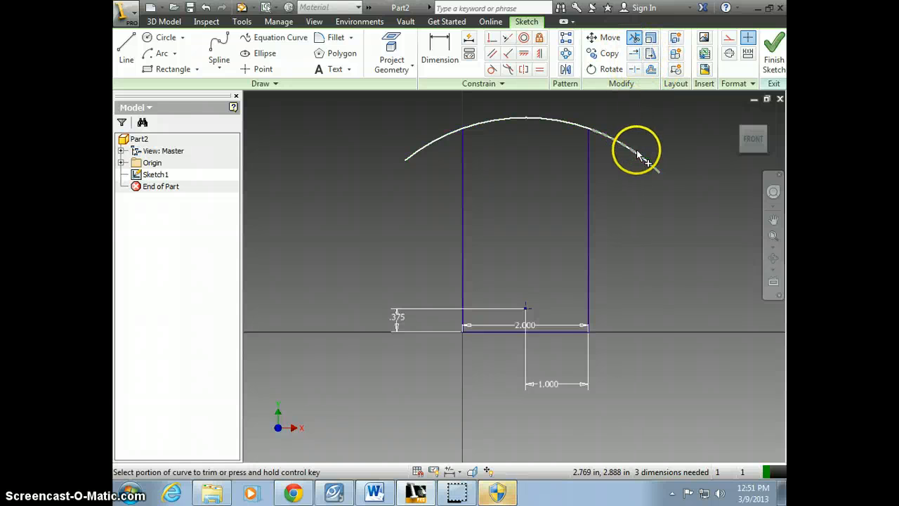
click(637, 150)
click(446, 135)
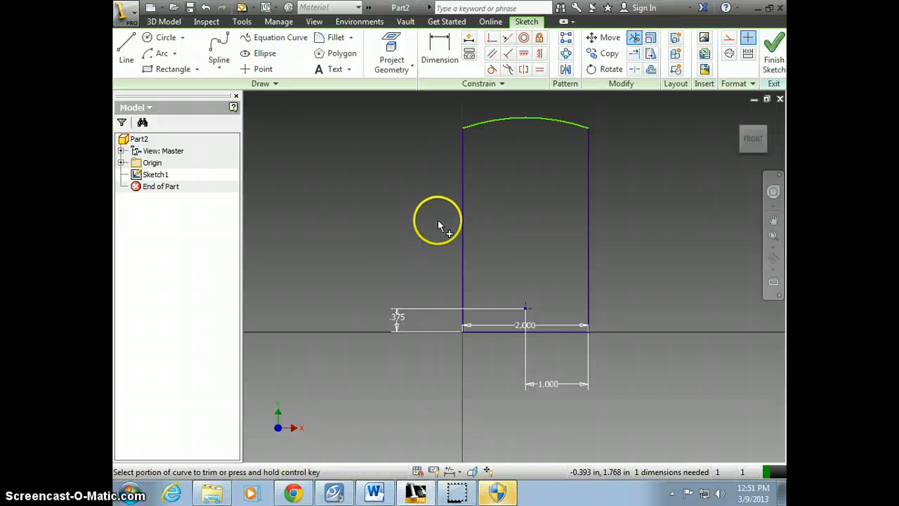
- Dimension the top arc's radius as 2.35 in, checking the value against the Word drawing
click(439, 48)
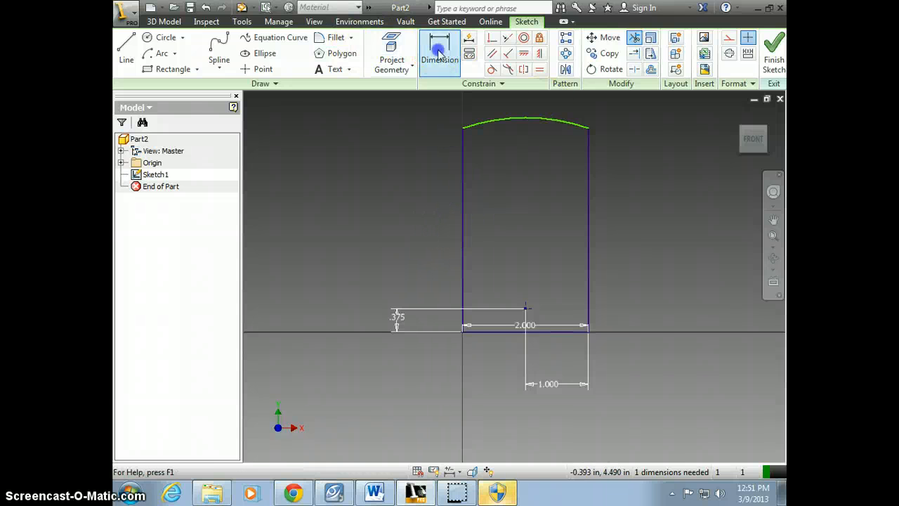
click(540, 122)
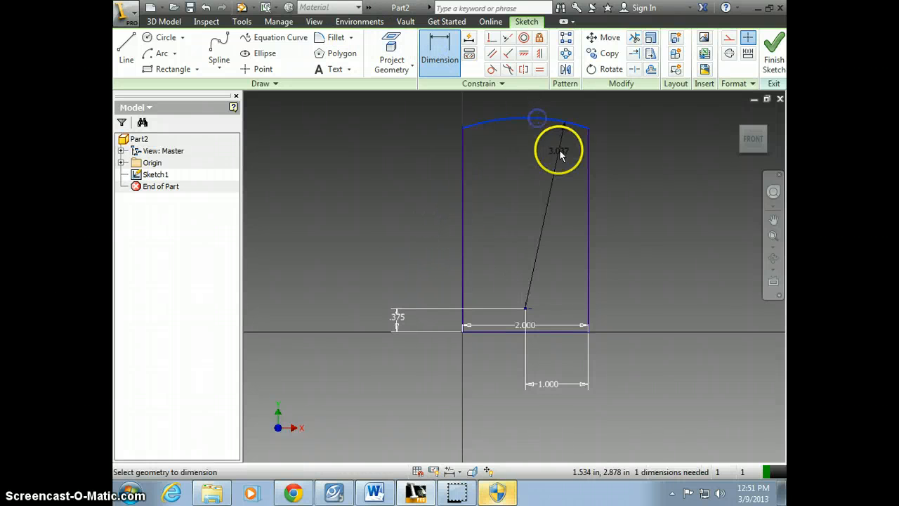
click(553, 171)
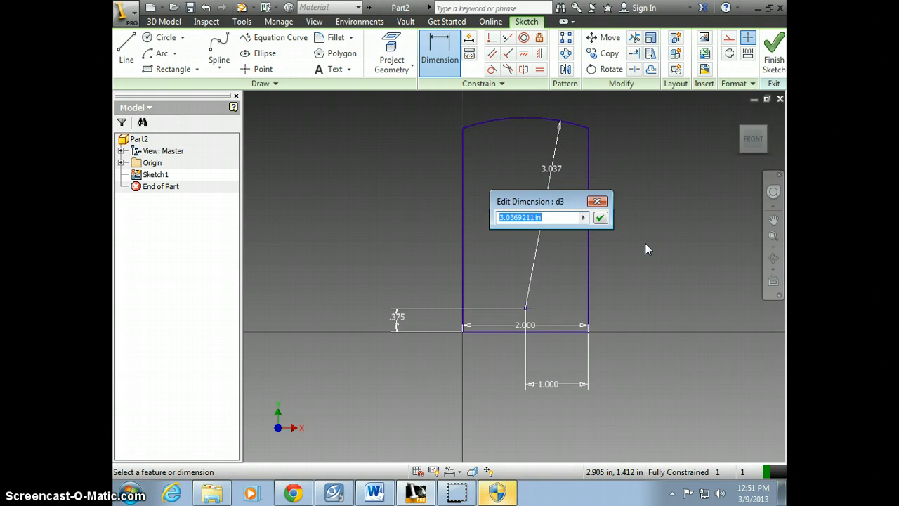
text(2.)
key(alt+Tab)
key(alt+Tab)
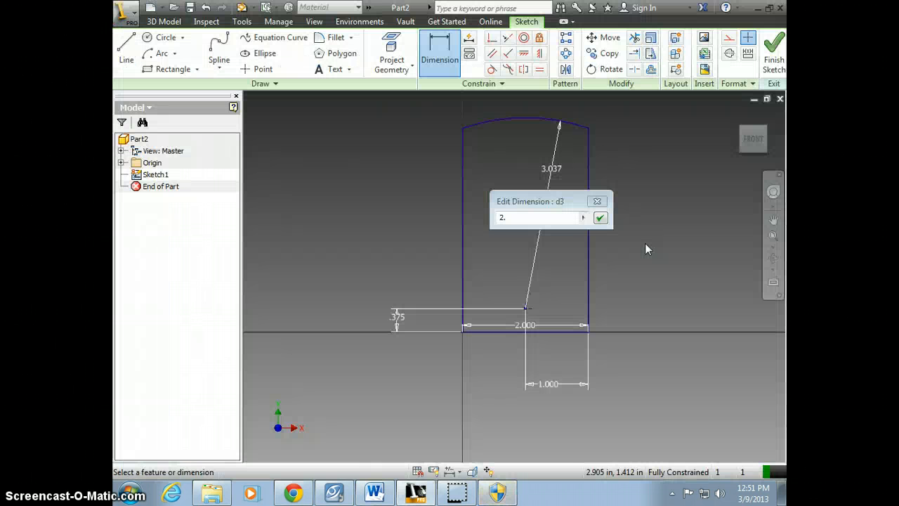
text(3)
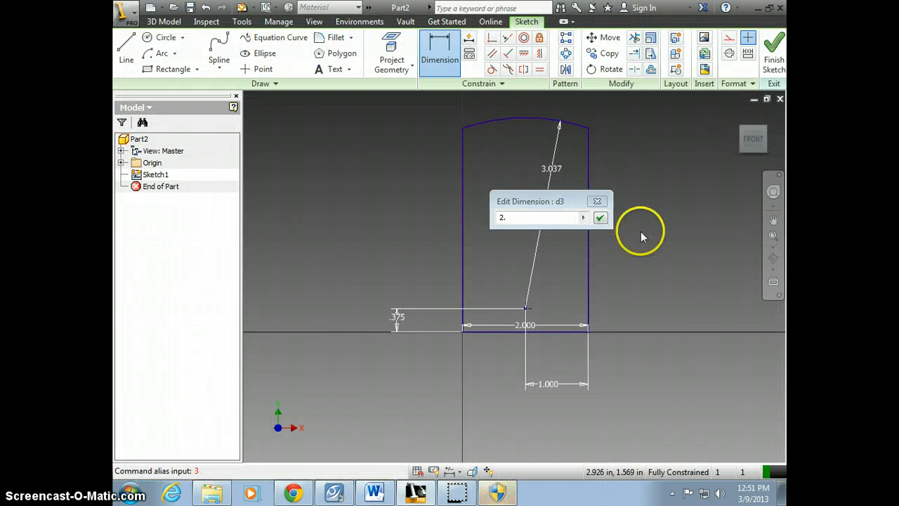
click(574, 214)
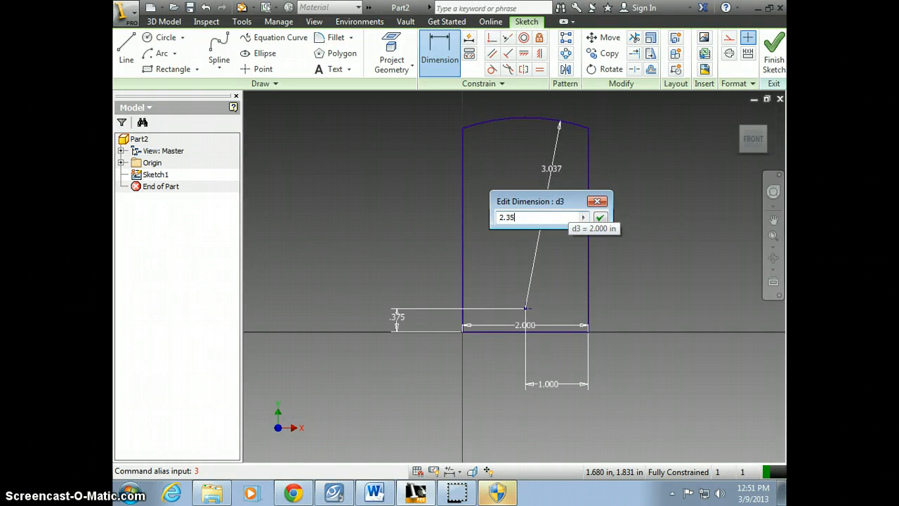
text(35)
key(Return)
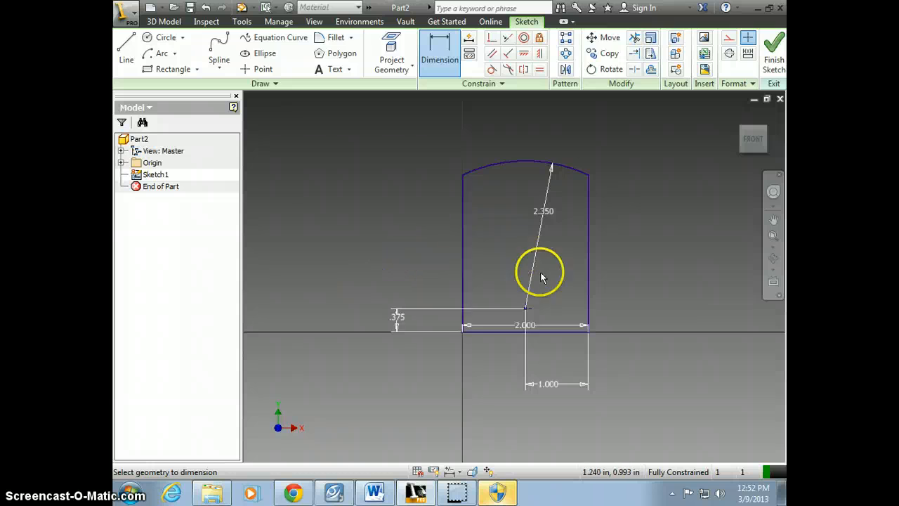
- Consult the Word drawing for the body's overall length and extrude the finished arched profile 5.5 in in Inventor
key(alt+Tab)
key(alt+Tab)
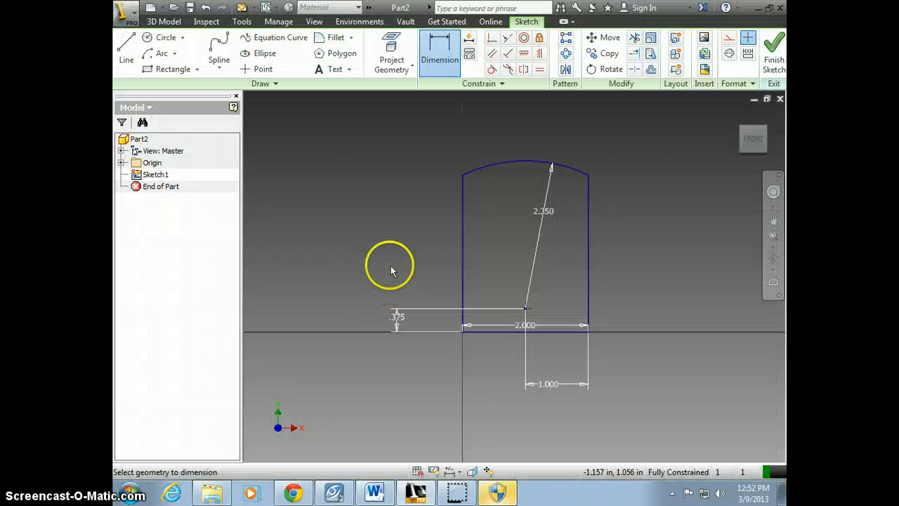
key(alt+Tab)
scroll(391, 265, down, 8)
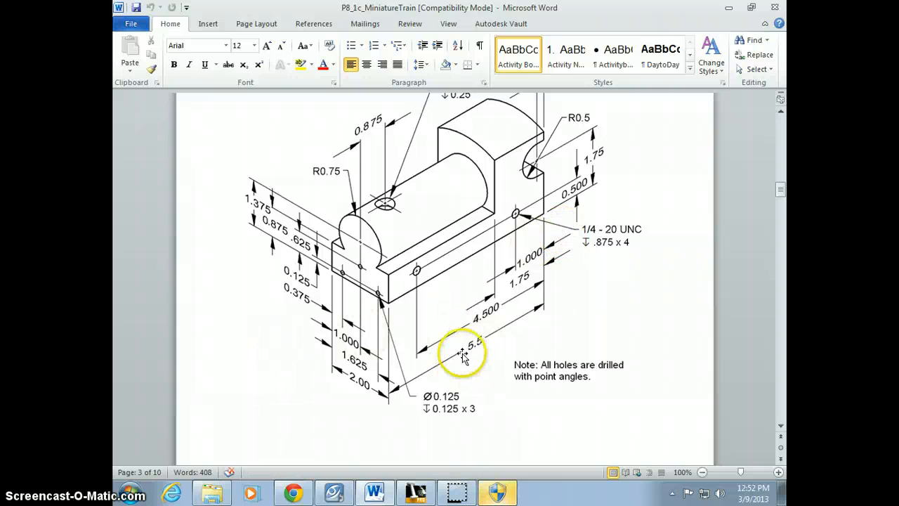
scroll(457, 346, up, 1)
key(alt+Tab)
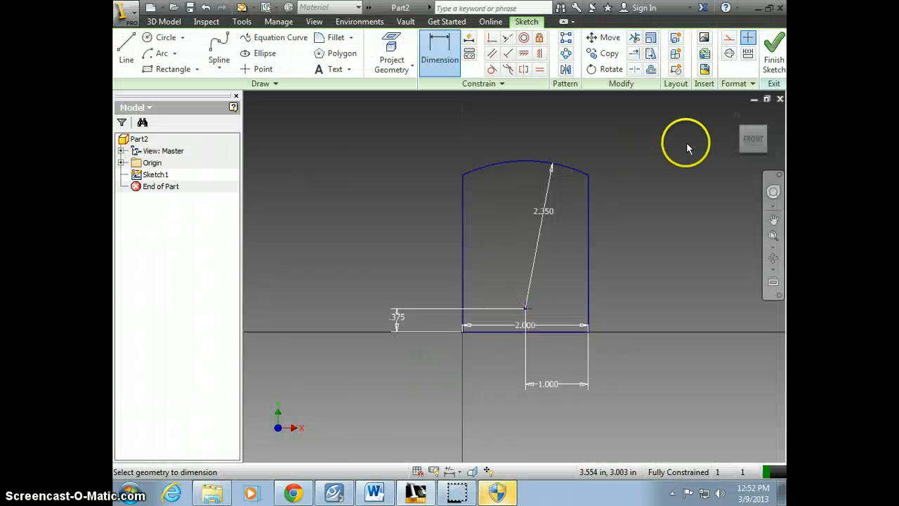
right_click(654, 156)
click(653, 197)
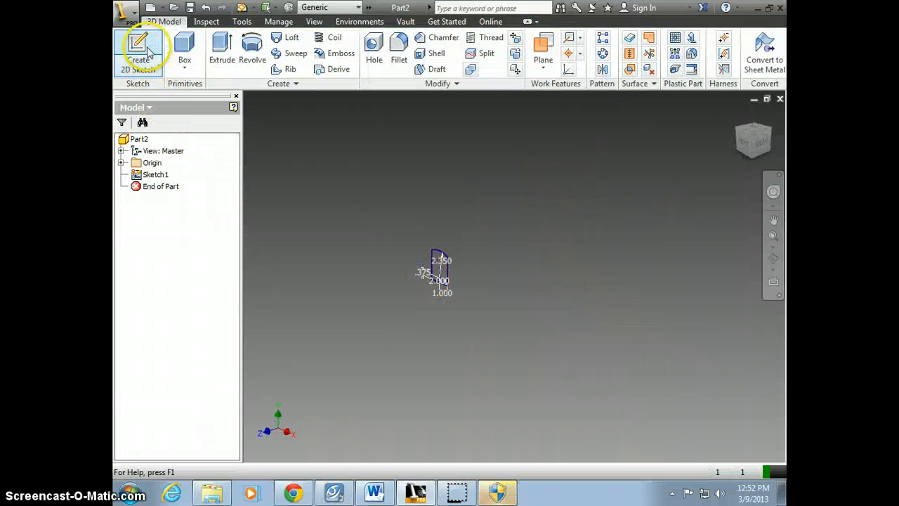
click(221, 54)
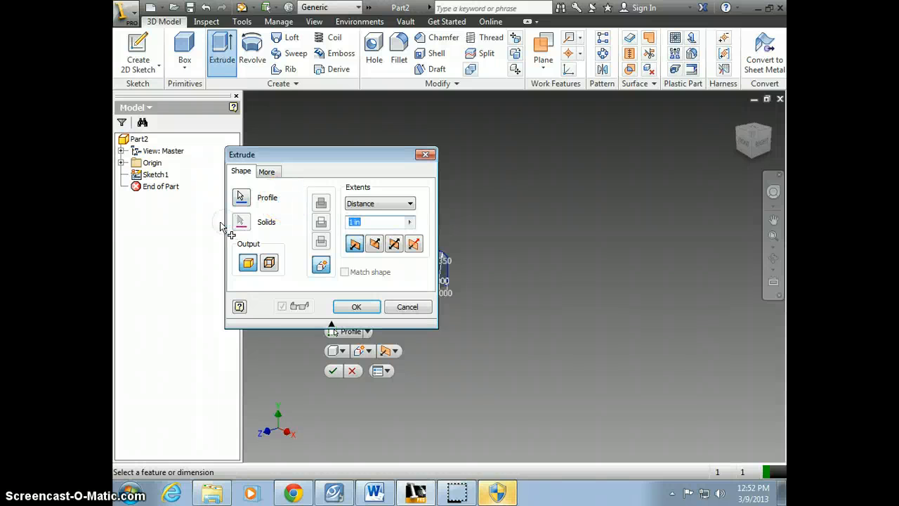
text(5.5)
key(Return)
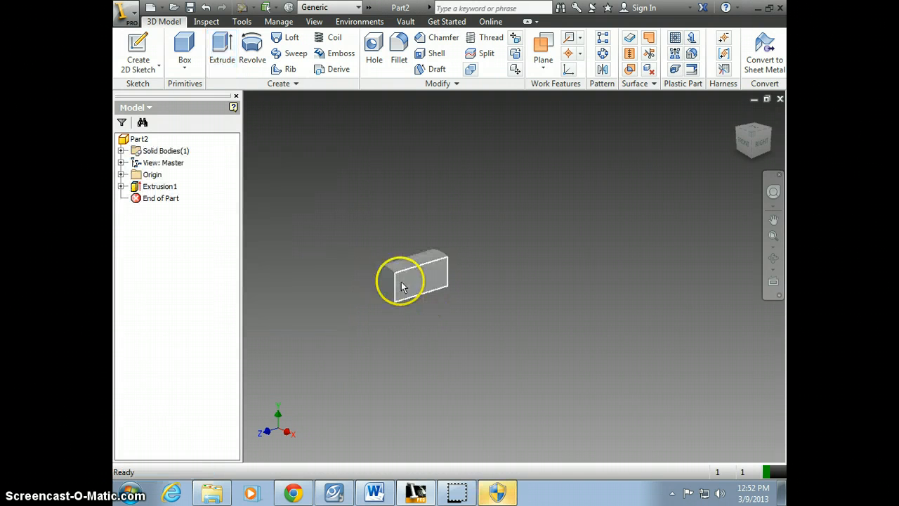
scroll(440, 261, up, 3)
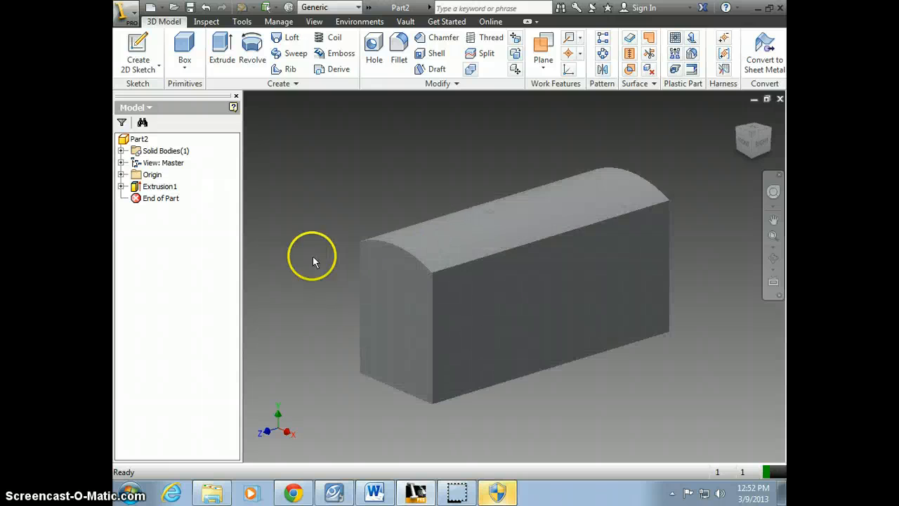
- Review the boiler end in the Word drawing and start a new sketch on the block's front arched end face in Inventor
key(alt+Tab)
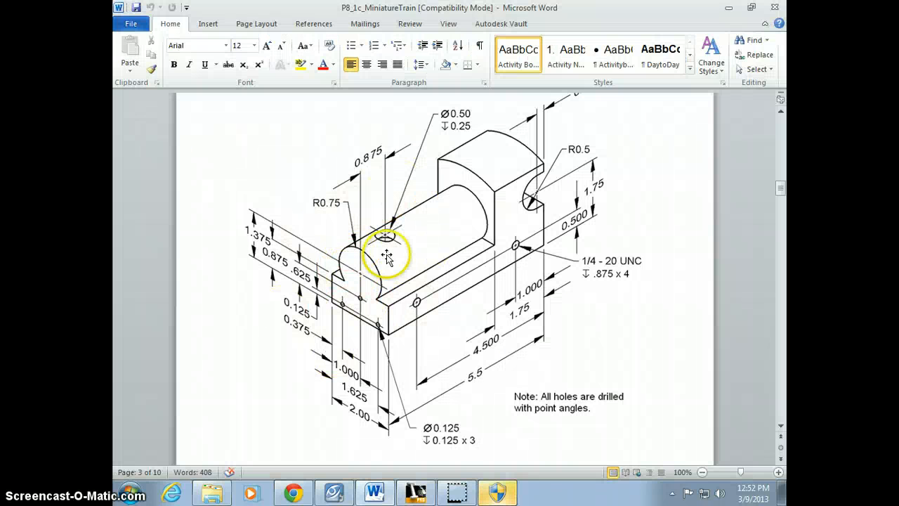
key(alt+Tab)
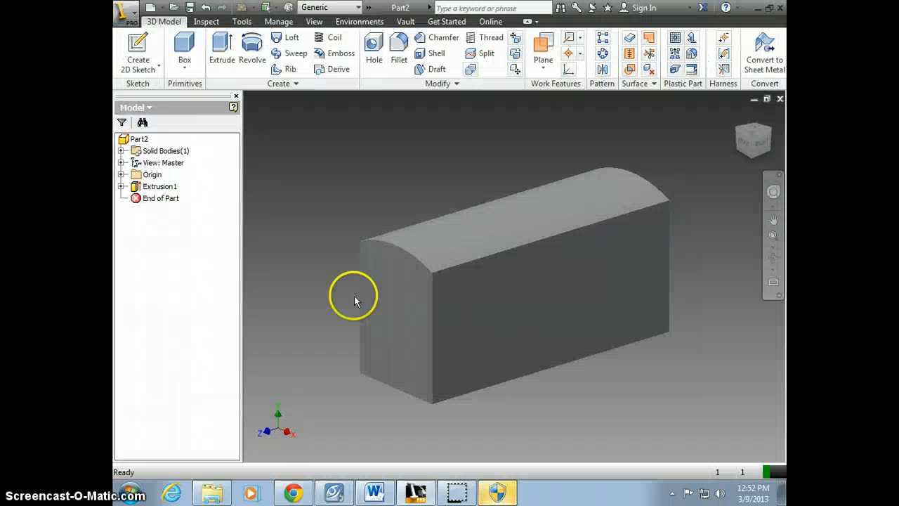
click(138, 48)
click(377, 323)
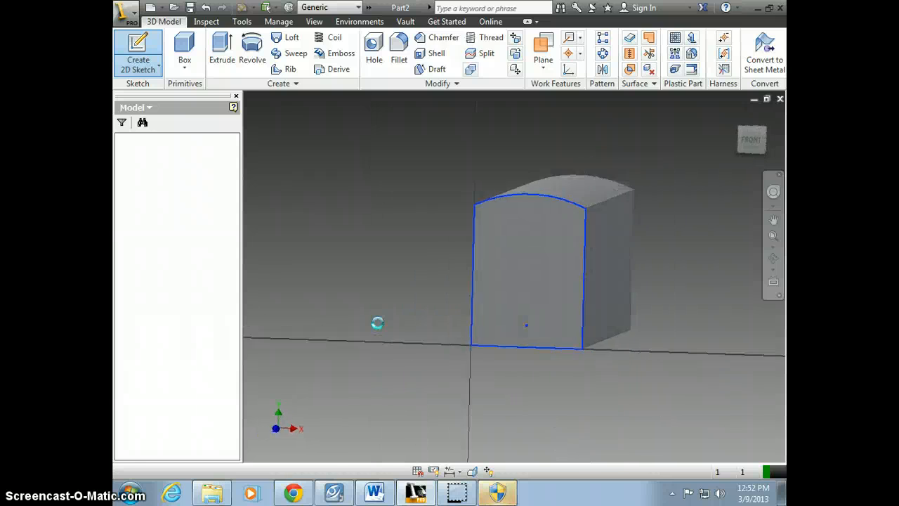
- Check the boiler centre's location in the Word drawing and place a sketch point about 0.99 in above the base edge's midpoint in Inventor
key(alt+Tab)
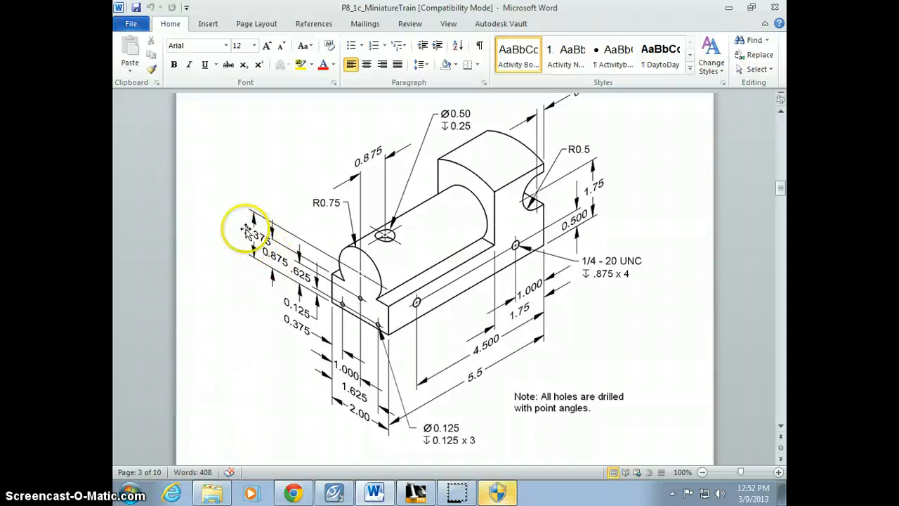
key(alt+Tab)
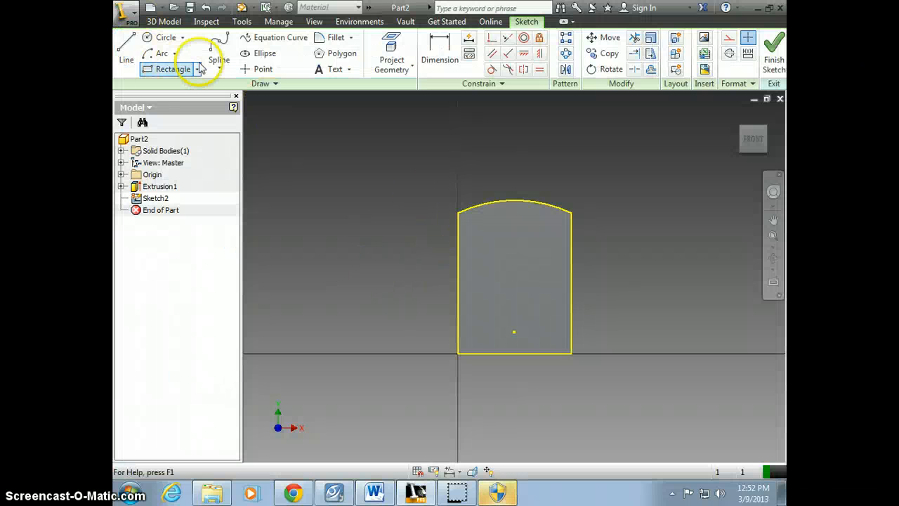
click(255, 68)
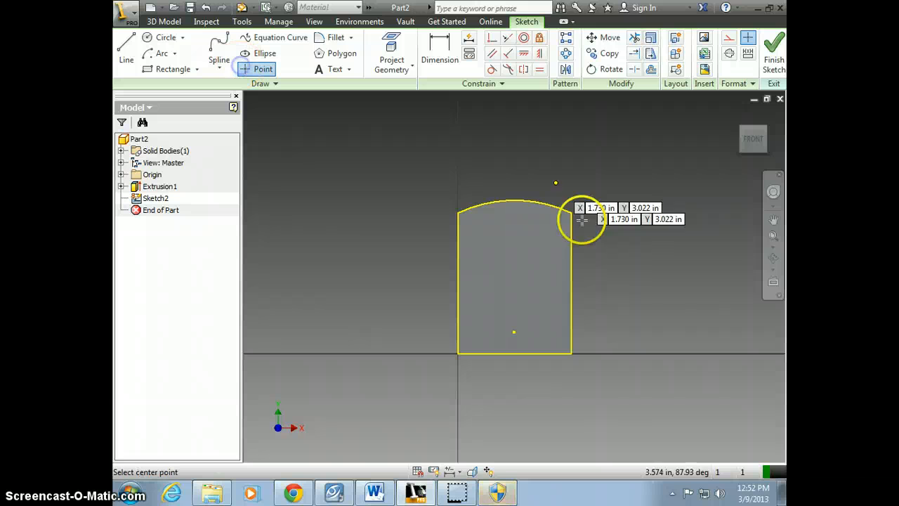
click(514, 298)
key(Escape)
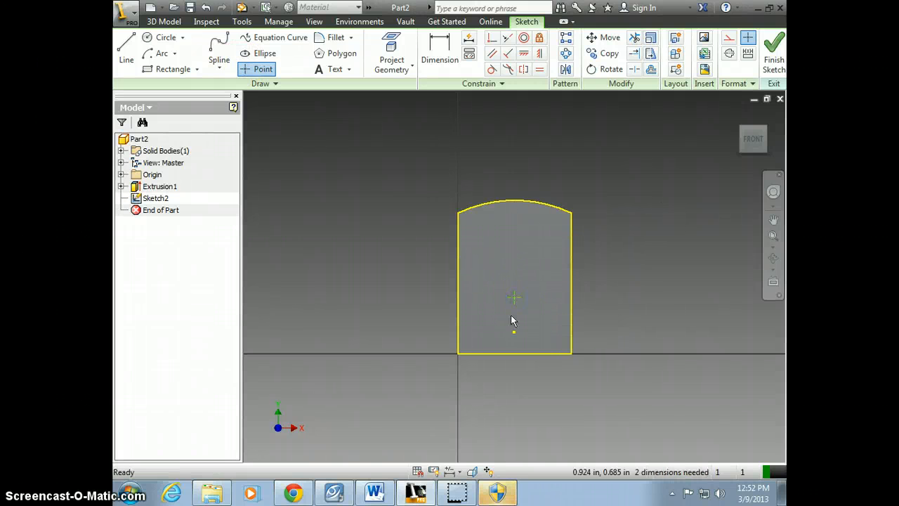
- Dimension the new sketch point's height above the base edge as 1.375 in, and consult the Word drawing for the boiler's arc
click(440, 51)
click(497, 356)
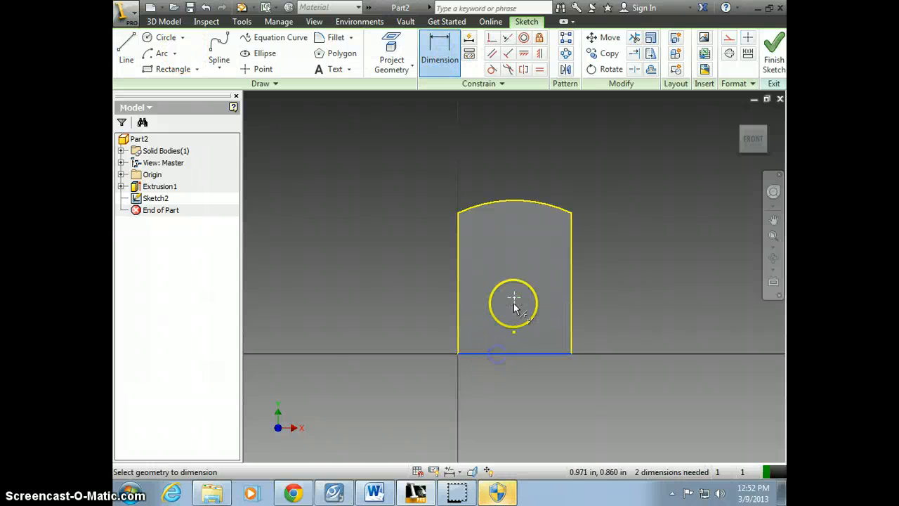
click(335, 310)
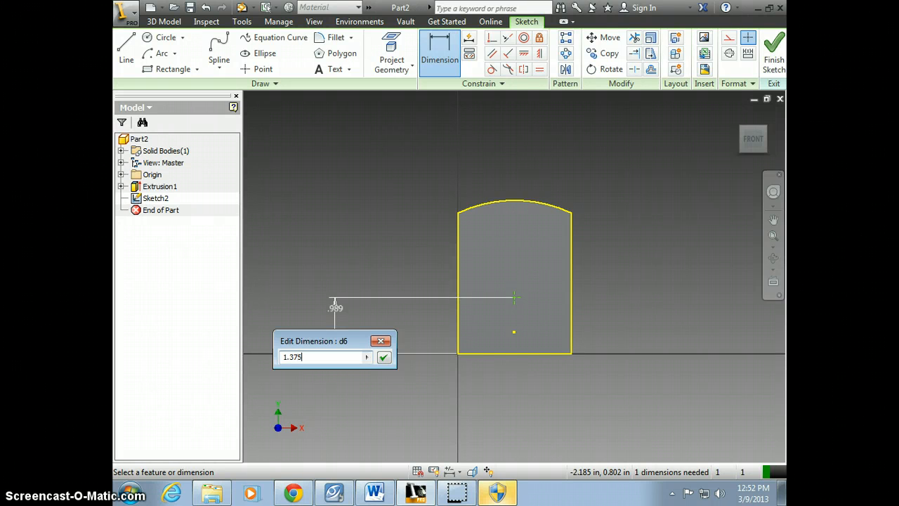
text(1.375)
key(Return)
key(alt+Tab)
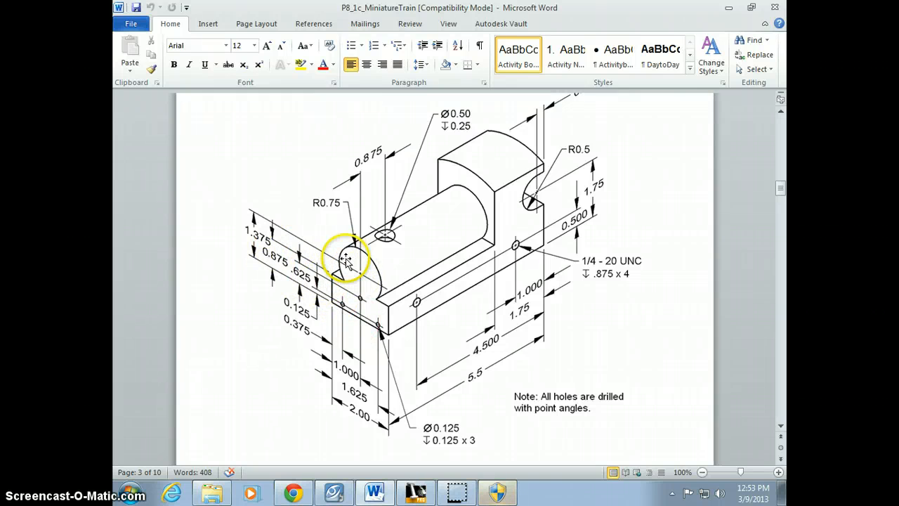
key(alt+Tab)
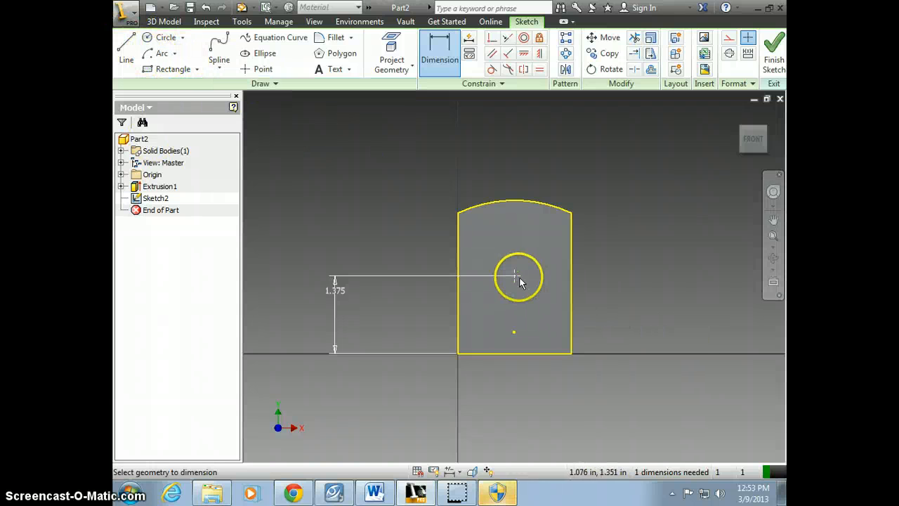
- Sketch a centre-point arc of about 0.92 in radius around the sketch point, leaving a gap at its lowest part
click(157, 53)
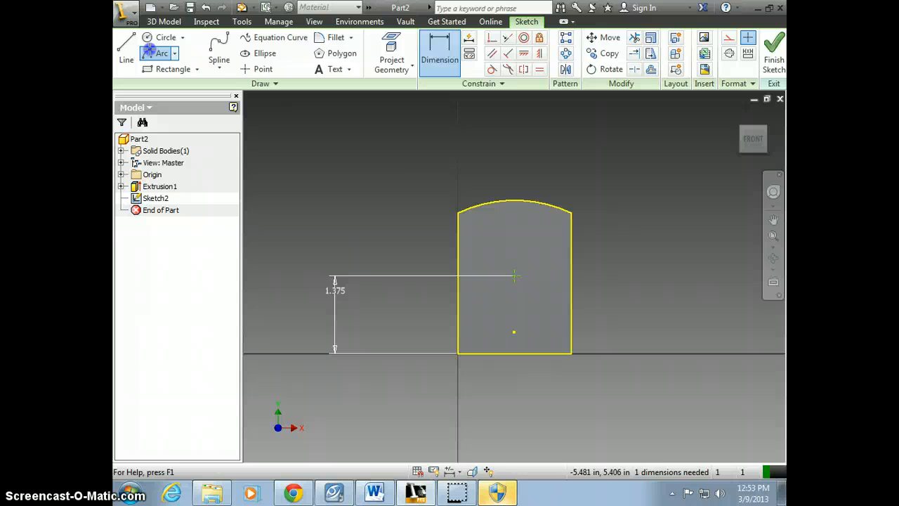
click(514, 275)
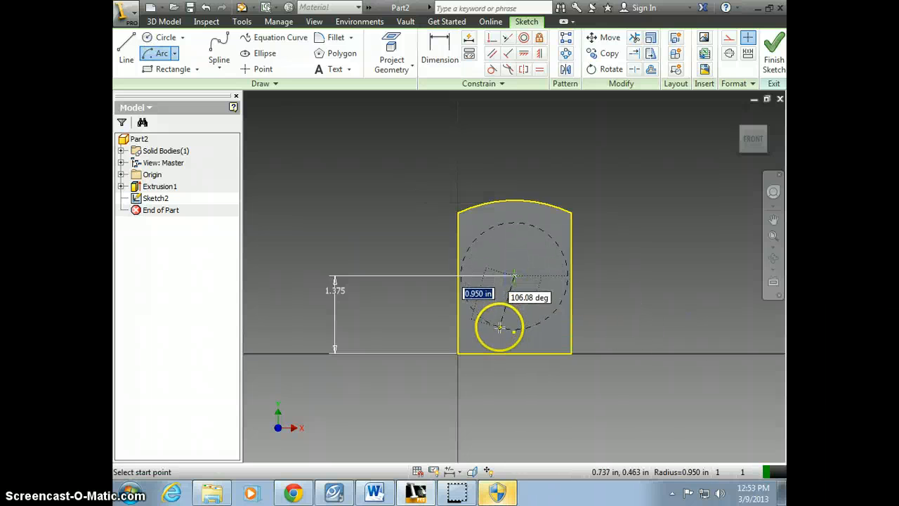
click(502, 324)
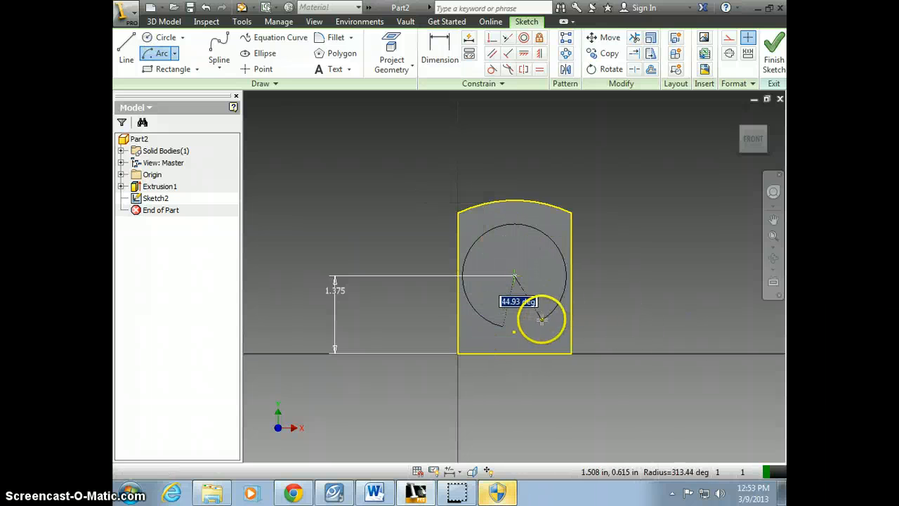
click(537, 323)
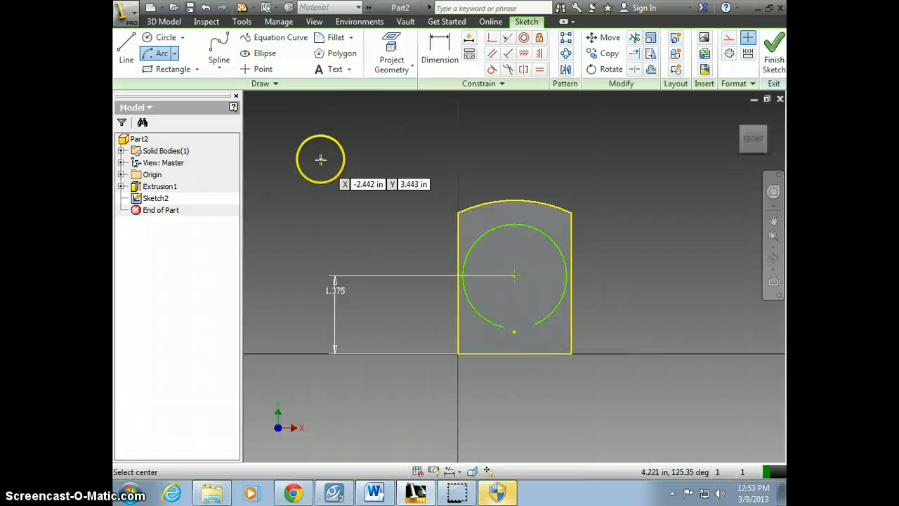
- Check the boiler radius in the Word drawing and dimension the arc's radius as 0.75 in in Inventor
click(439, 51)
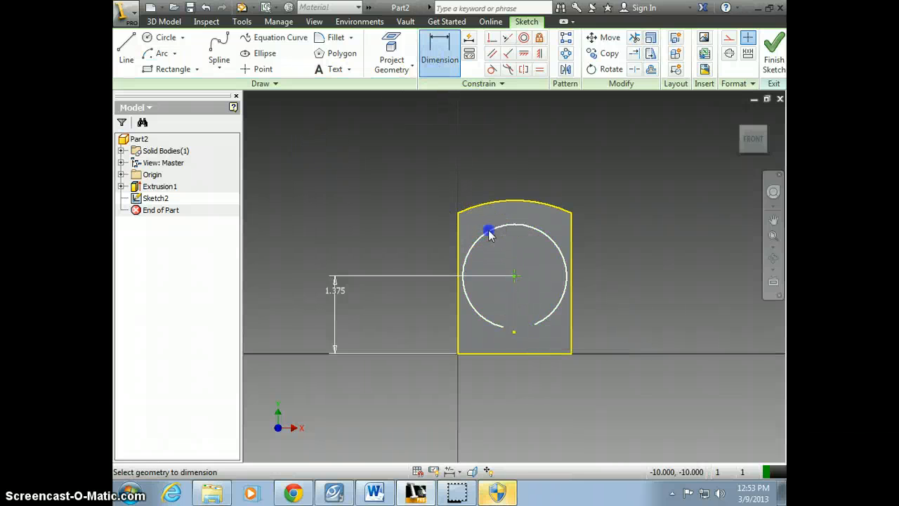
click(486, 236)
click(500, 262)
key(alt+Tab)
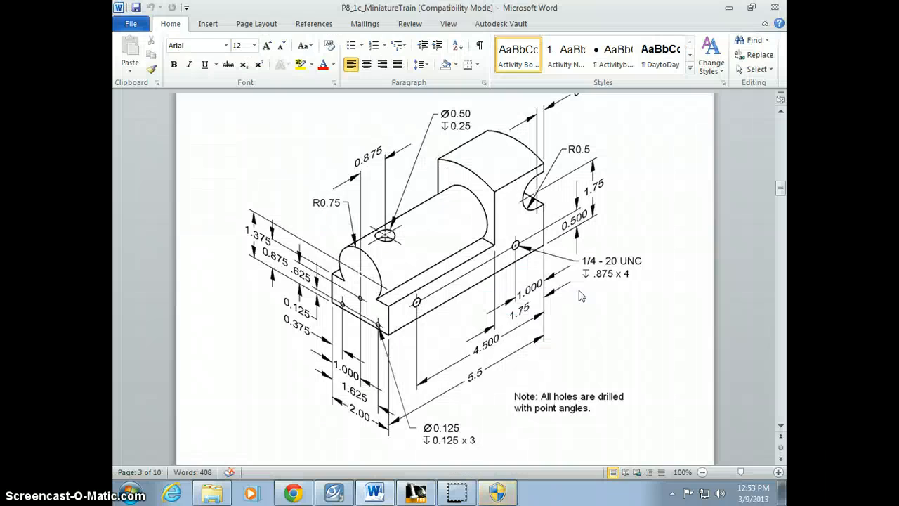
key(alt+Tab)
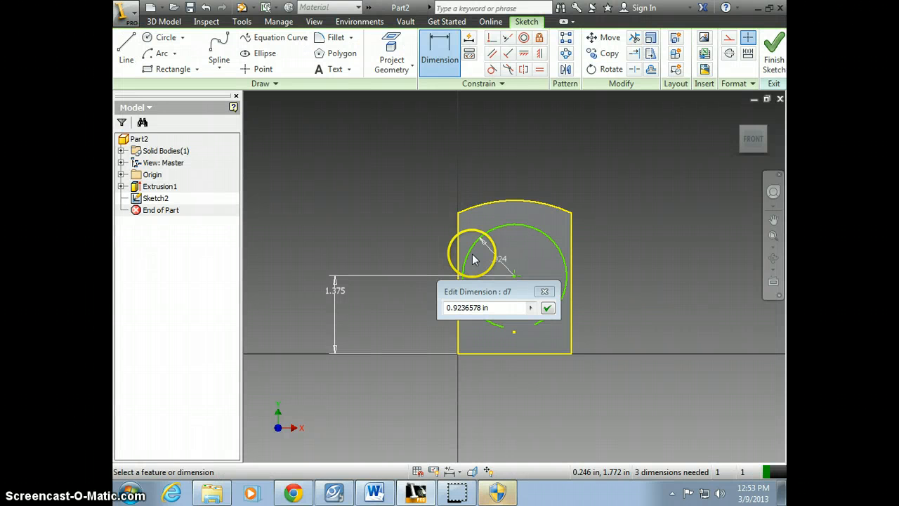
text(75)
click(490, 307)
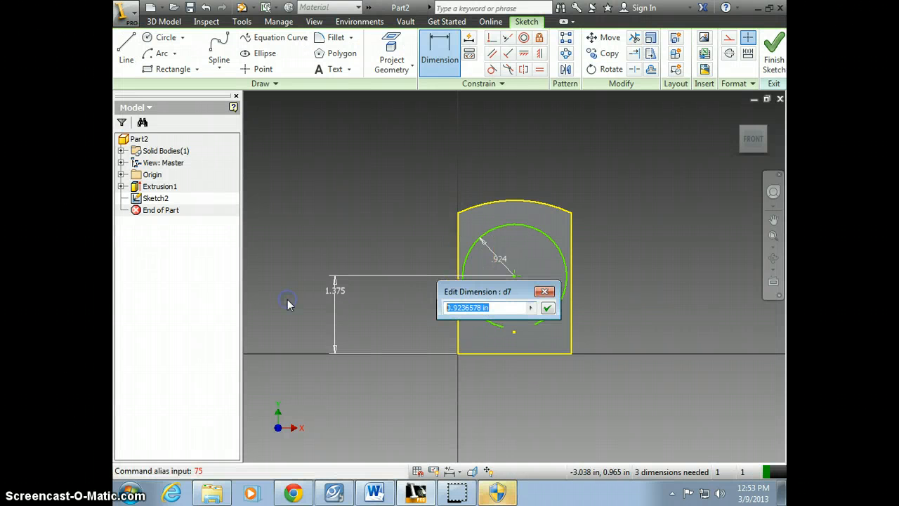
key(Return)
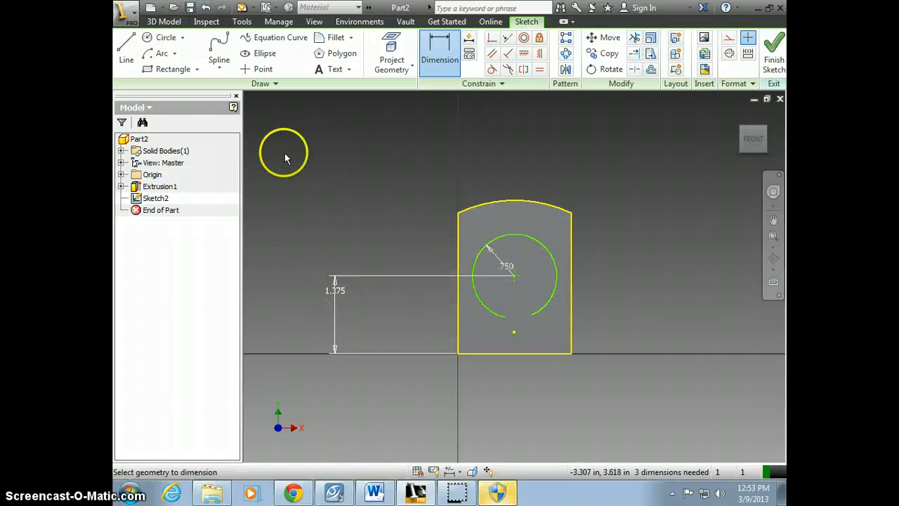
- Review the boiler shoulders in the Word drawing, and sketch short horizontal lines inward from both side edges about 0.49 in above the base in Inventor
key(alt+Tab)
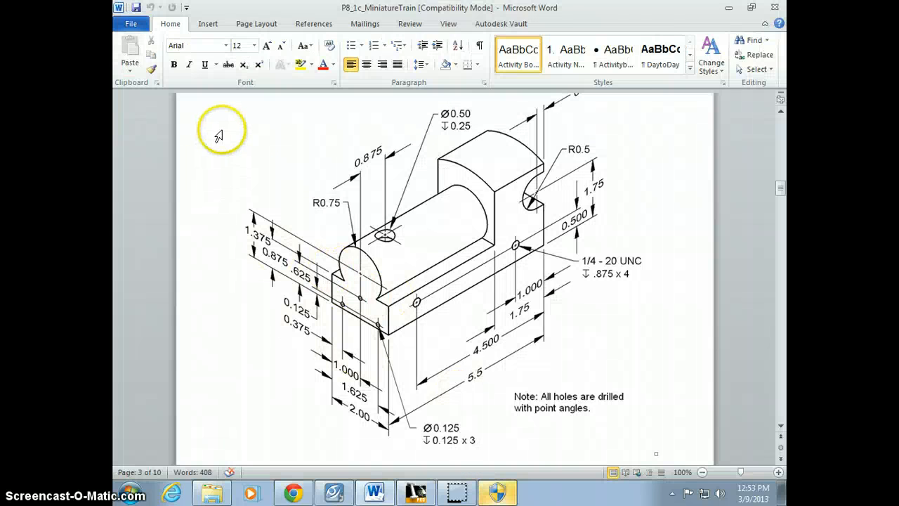
key(alt+Tab)
click(126, 48)
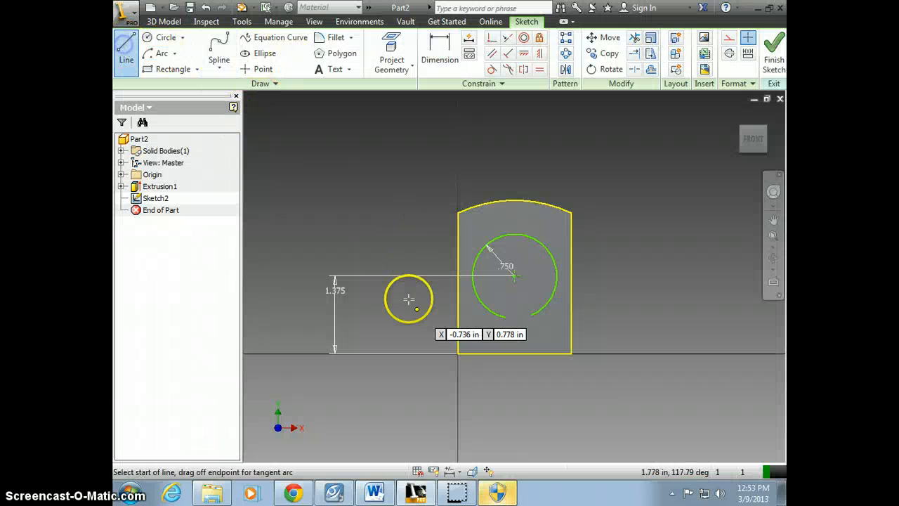
click(458, 325)
click(493, 325)
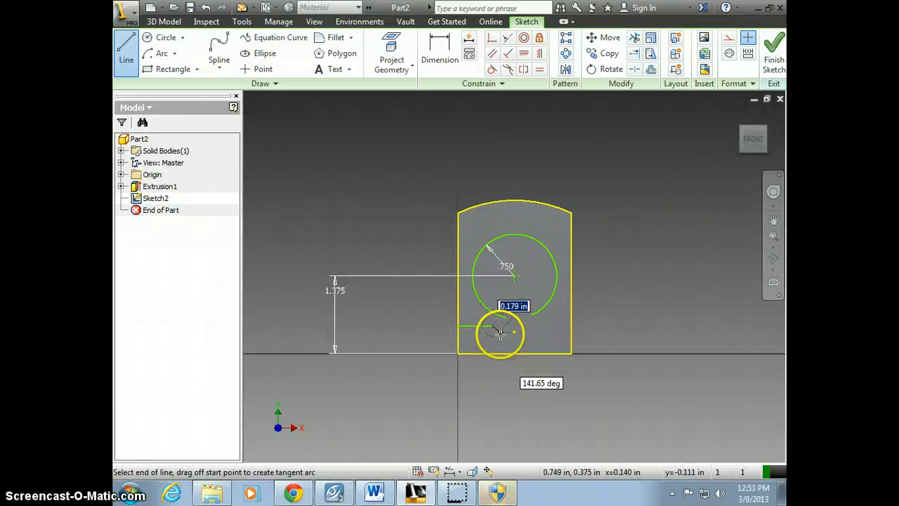
key(Escape)
key(l)
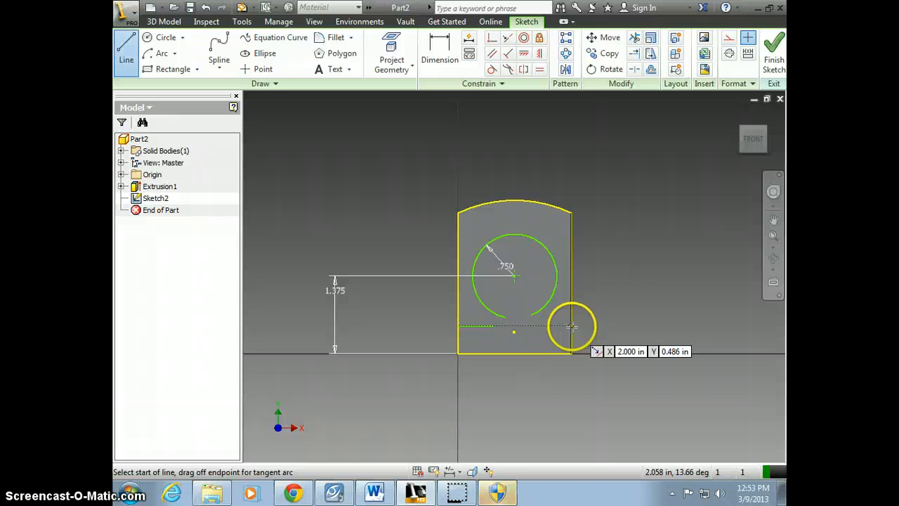
click(572, 326)
click(528, 326)
key(Escape)
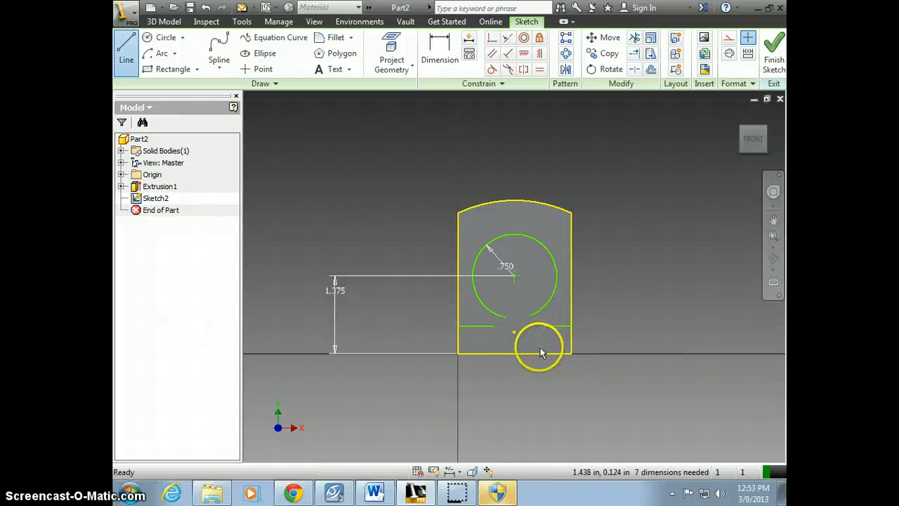
- Check the shoulder height in the Word drawing and dimension both horizontal lines 0.875 in above the base edge in Inventor
key(alt+Tab)
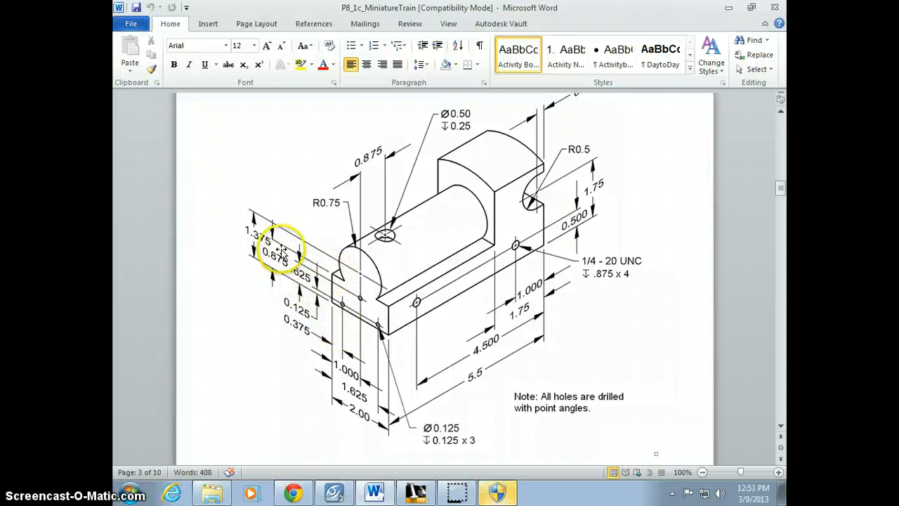
key(alt+Tab)
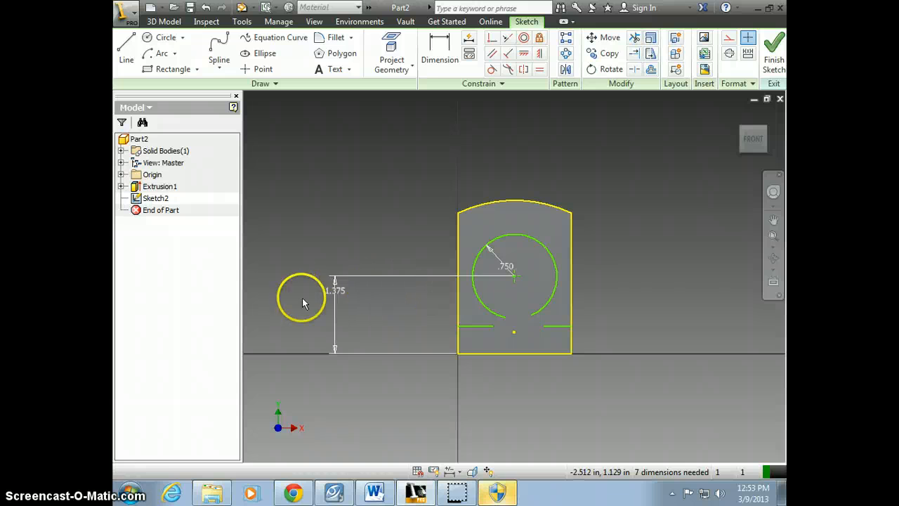
click(425, 54)
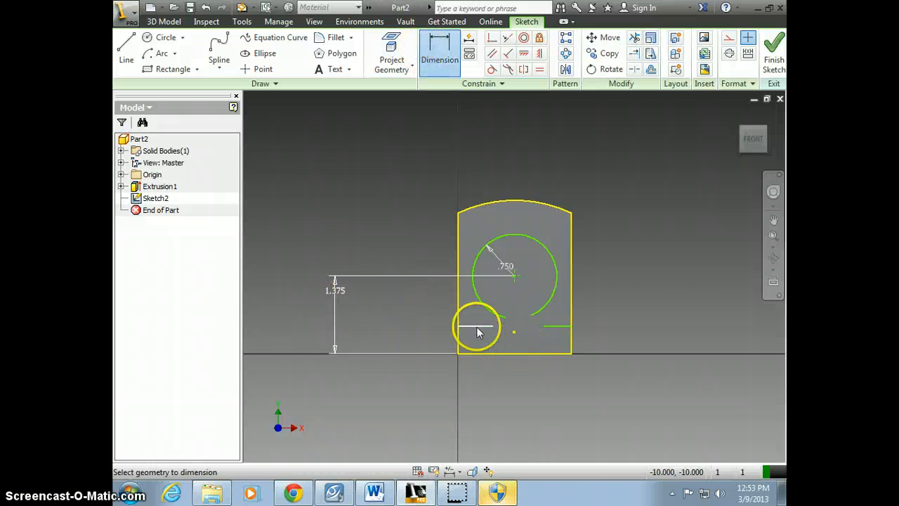
click(478, 325)
click(433, 344)
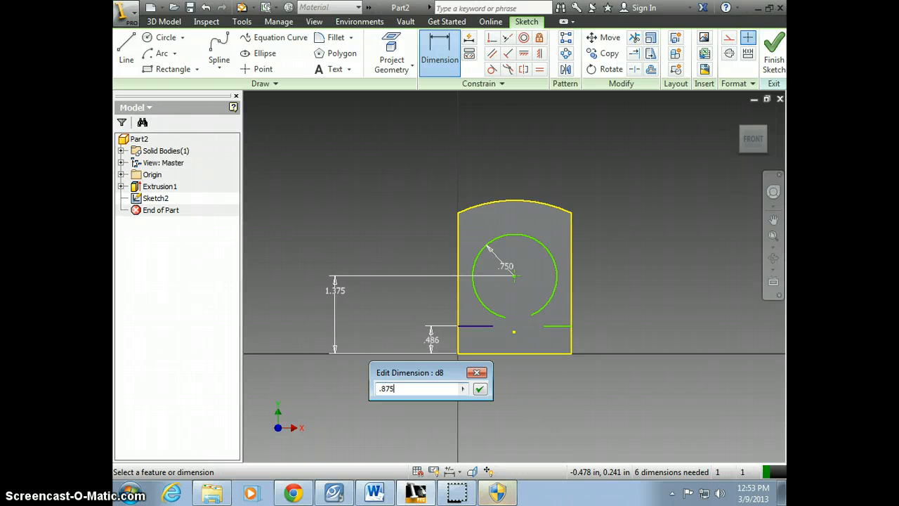
key(Return)
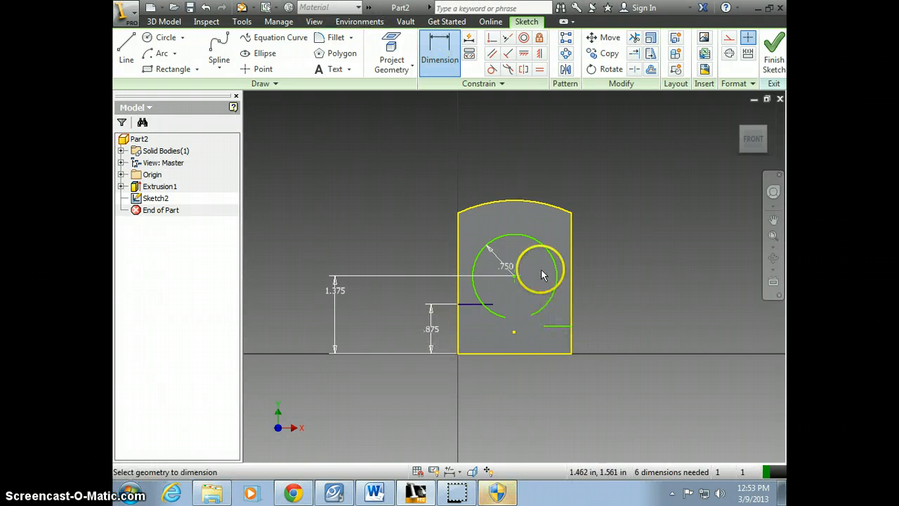
click(556, 355)
click(622, 341)
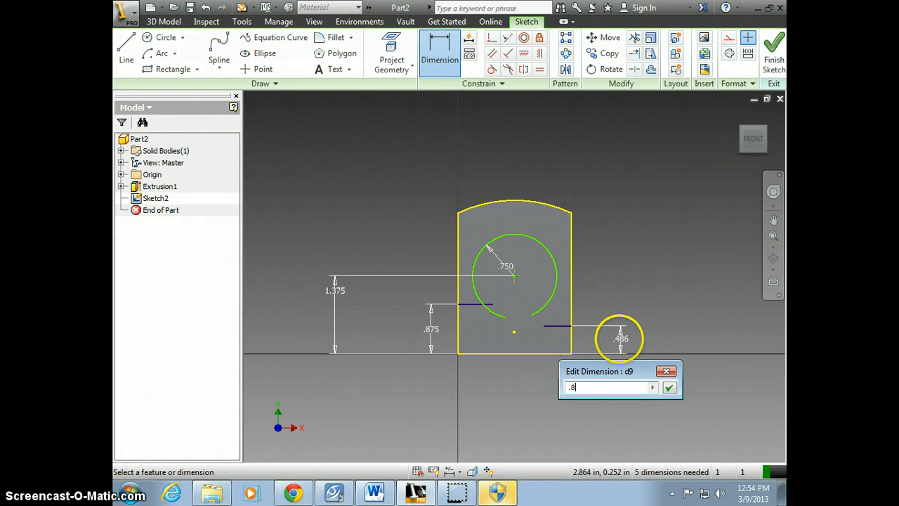
key(Return)
- Compare with the Word drawing, and in Inventor trim the arc ends below the shoulder lines and the line ends inside the arc
key(alt+Tab)
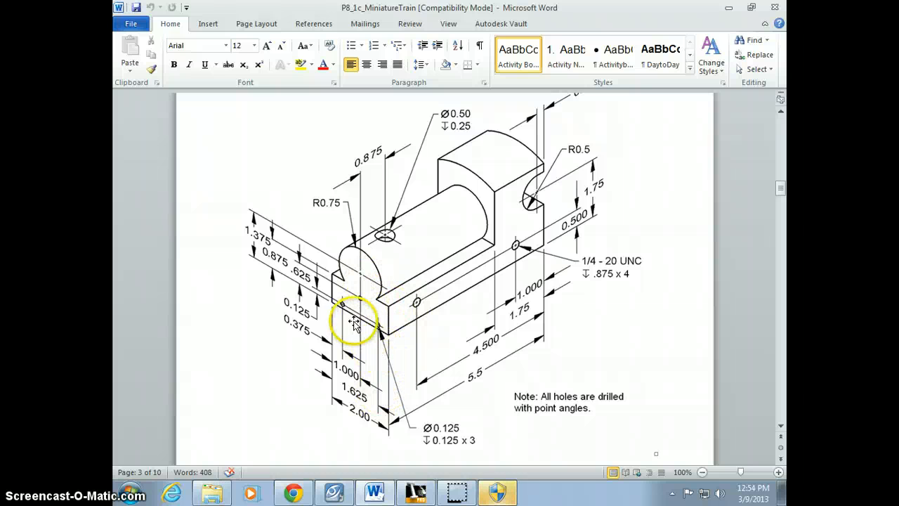
key(alt+Tab)
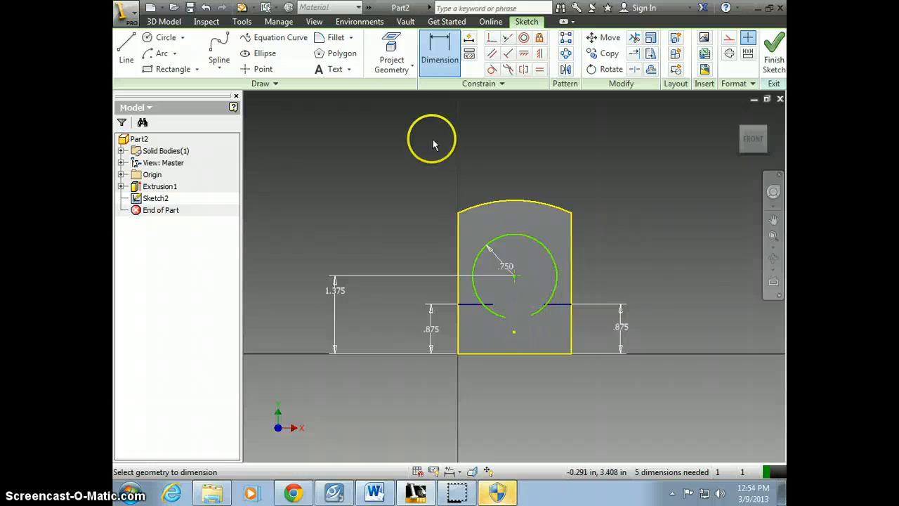
click(634, 37)
click(535, 314)
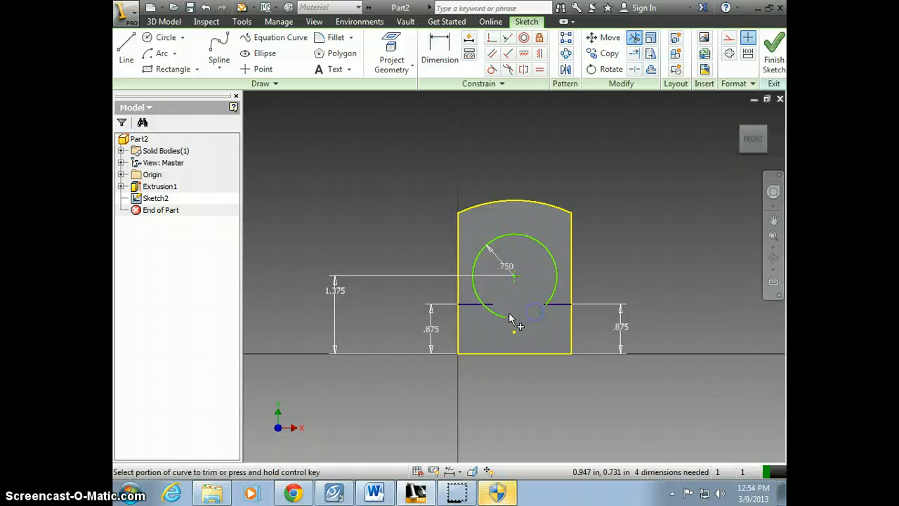
click(487, 306)
scroll(542, 307, up, 5)
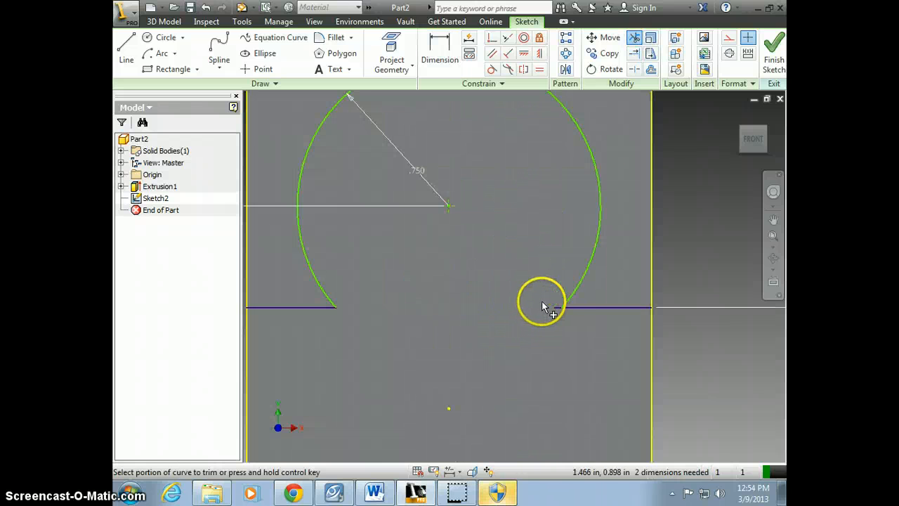
click(556, 309)
scroll(524, 351, down, 5)
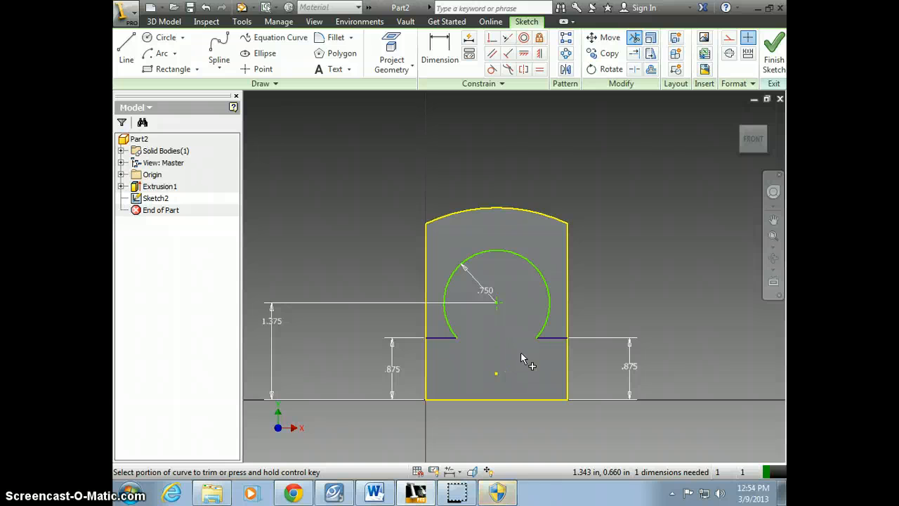
- Dimension the arc centre 1.000 in horizontally from the face's right edge and finish the sketch
click(440, 49)
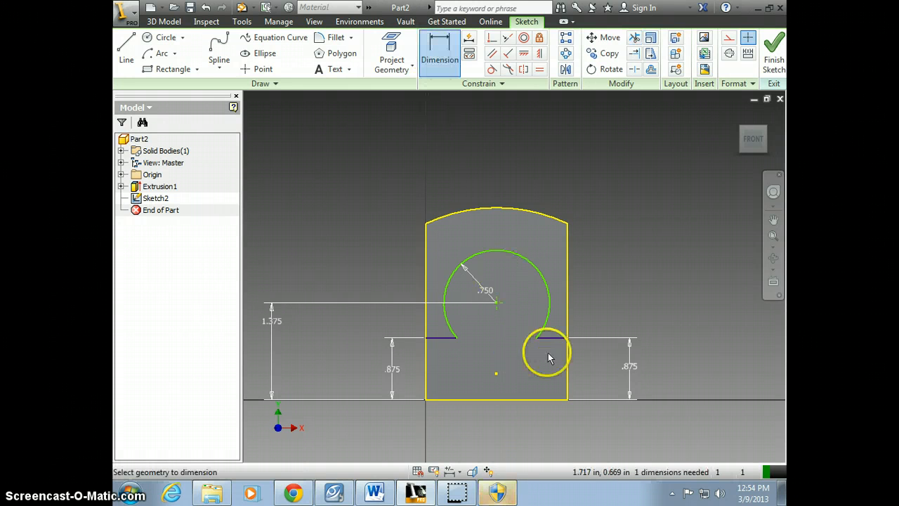
click(569, 312)
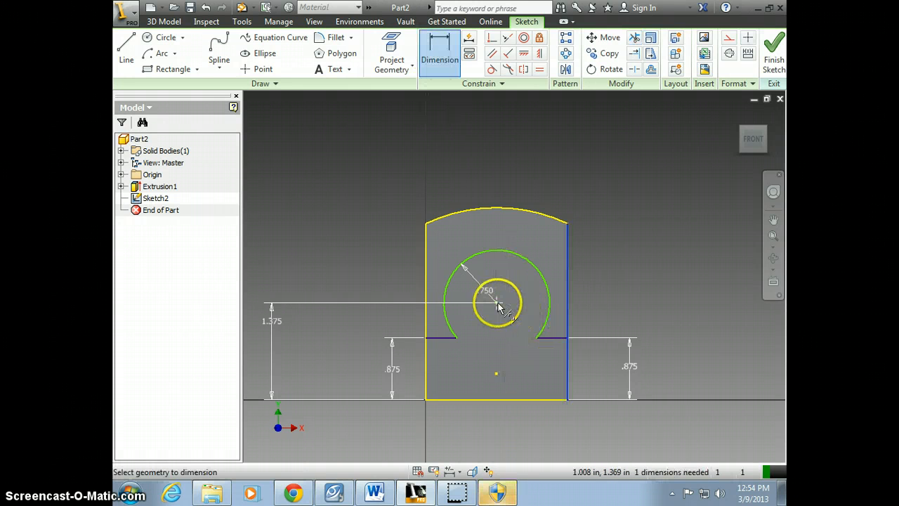
click(497, 302)
click(532, 366)
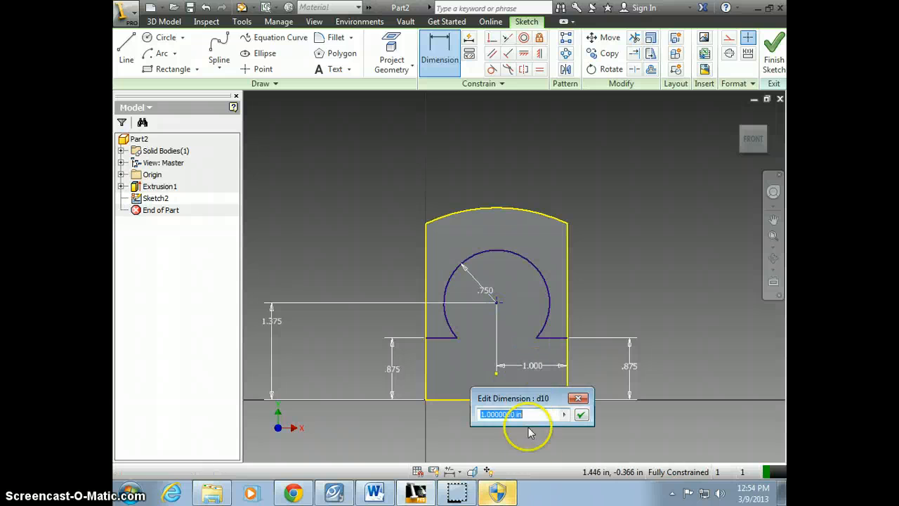
click(581, 415)
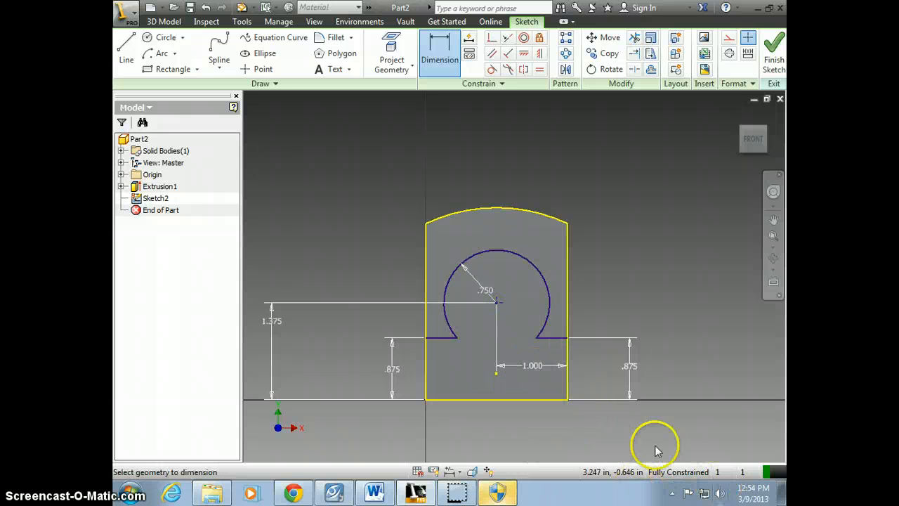
right_click(625, 247)
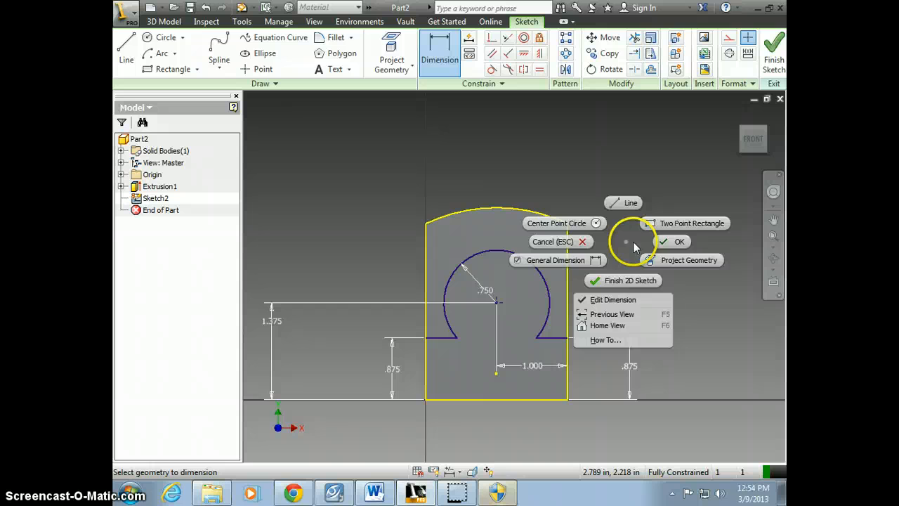
click(622, 280)
- After checking the Word drawing, set up an Extrude cut in Inventor of the front-face region around the boiler profile, directed into the block
key(alt+Tab)
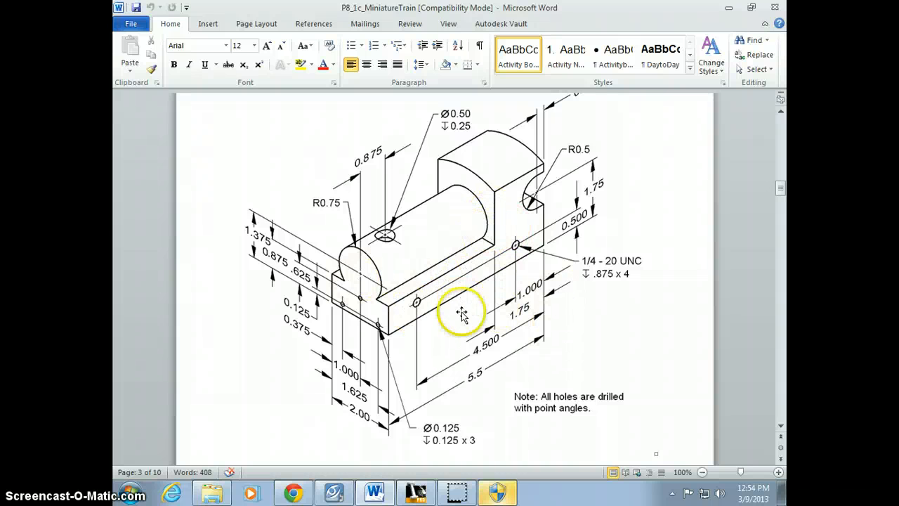
click(416, 494)
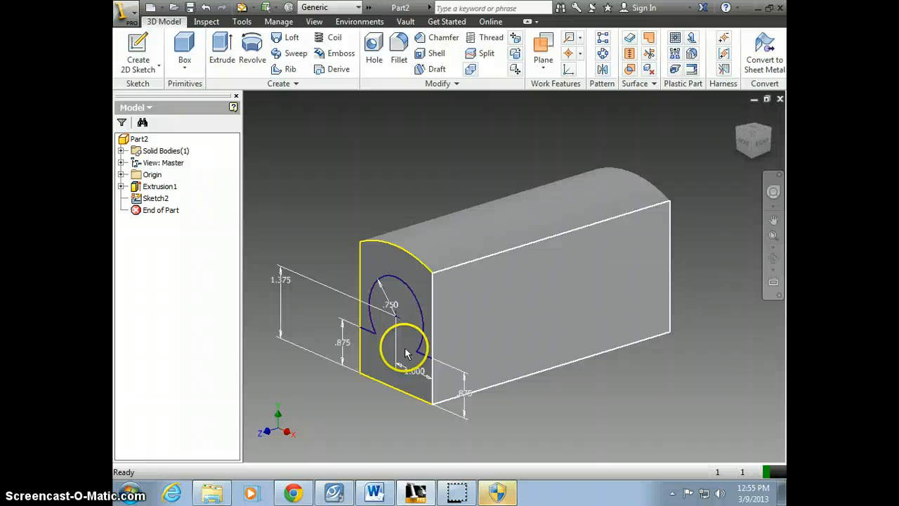
click(218, 45)
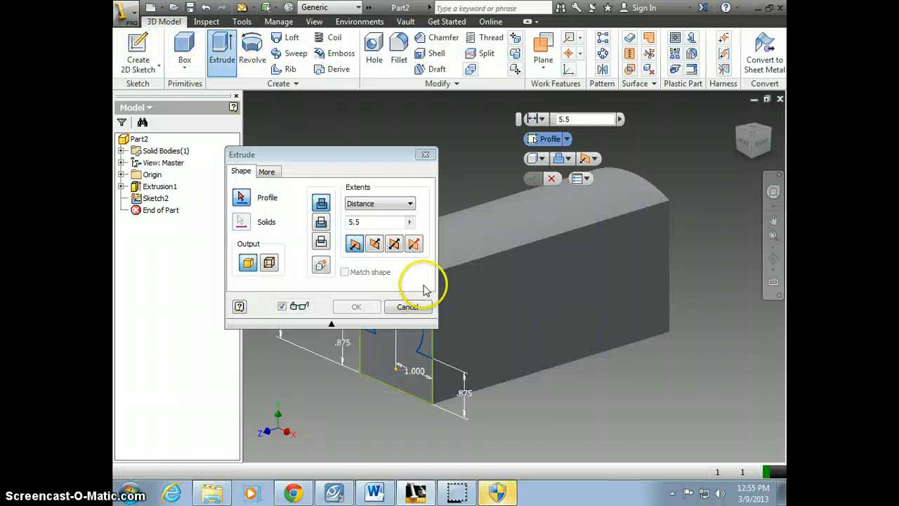
click(413, 271)
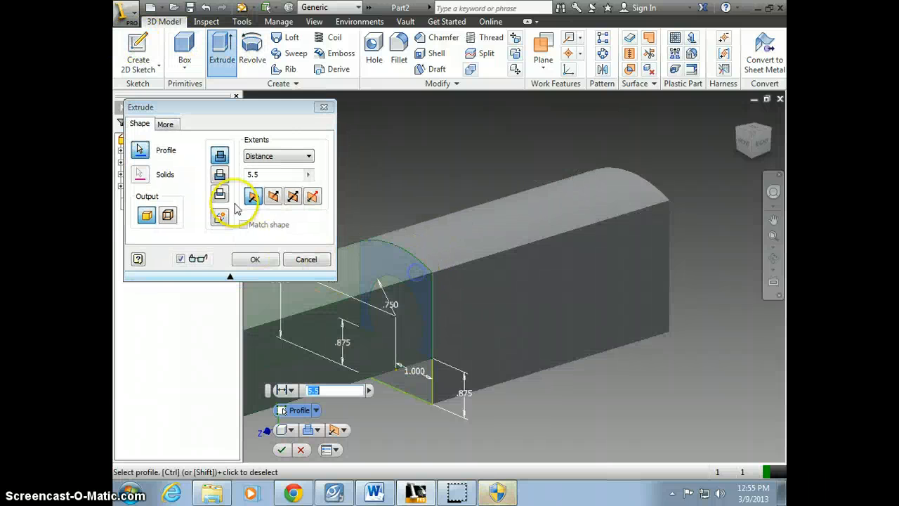
click(273, 196)
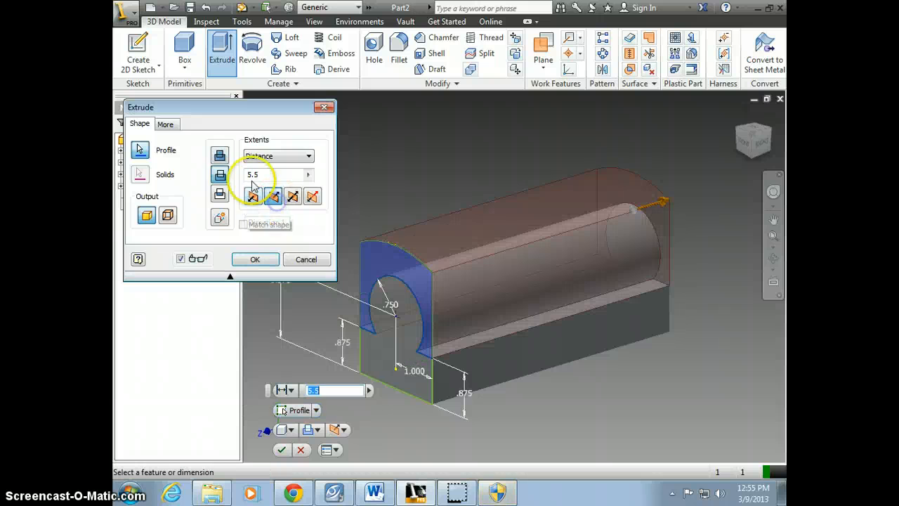
click(220, 158)
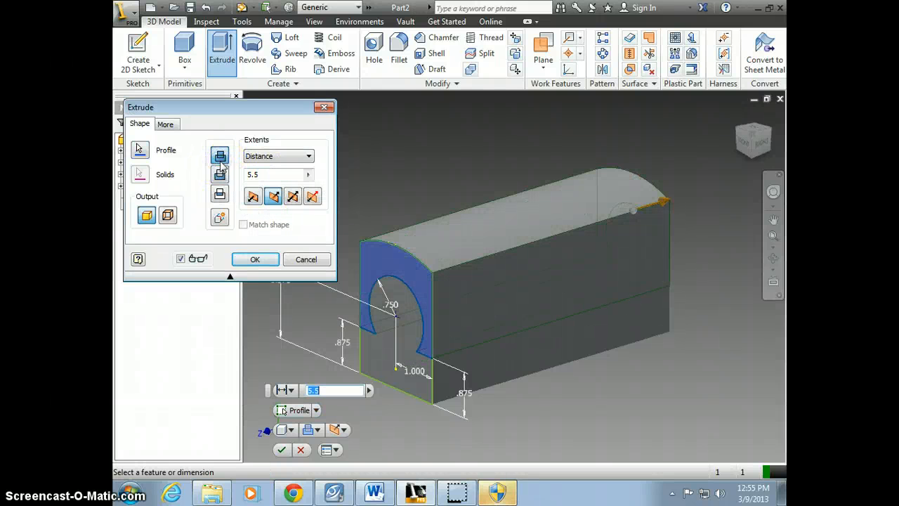
click(220, 175)
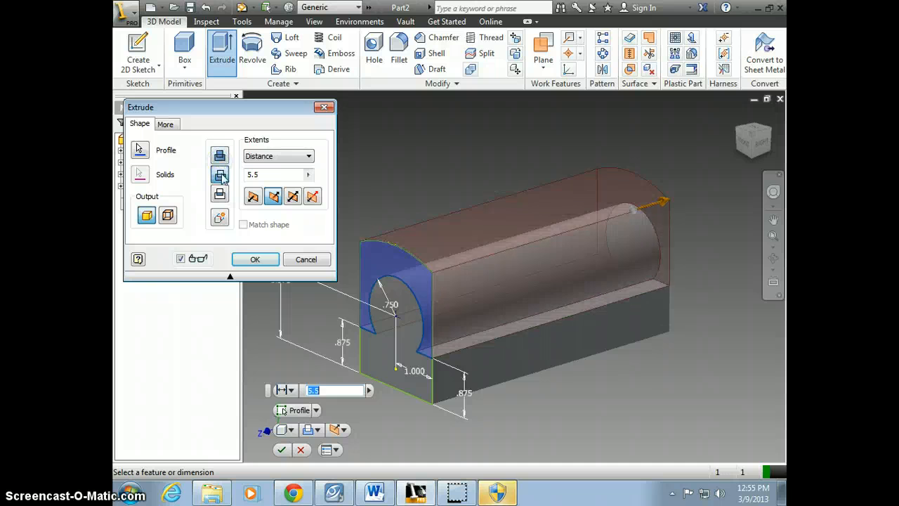
click(220, 195)
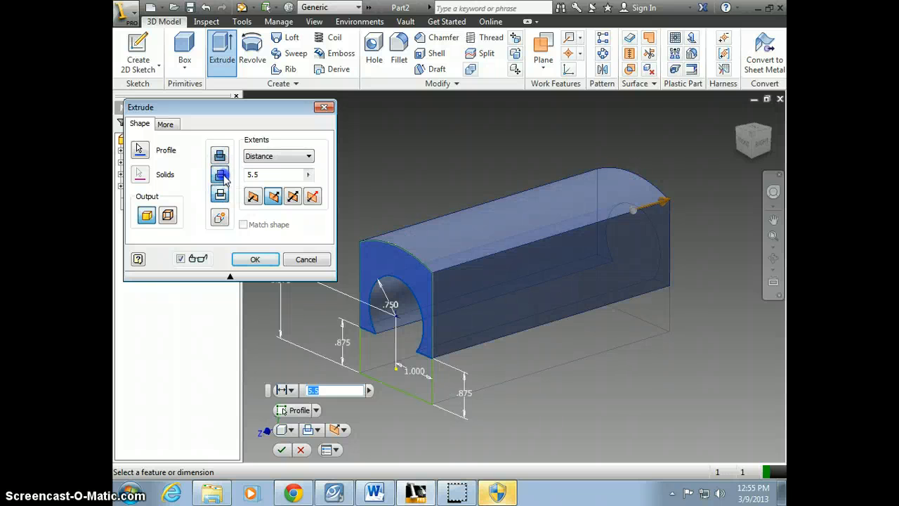
click(221, 176)
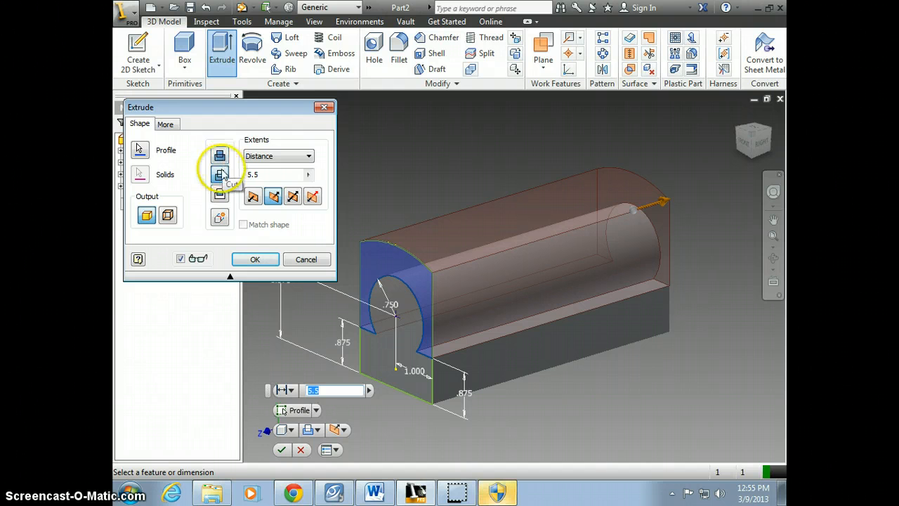
- Check the lengths in the Word drawing and complete the cut around the boiler in Inventor with a distance of 5.5-1.75 in
drag(259, 177, 144, 171)
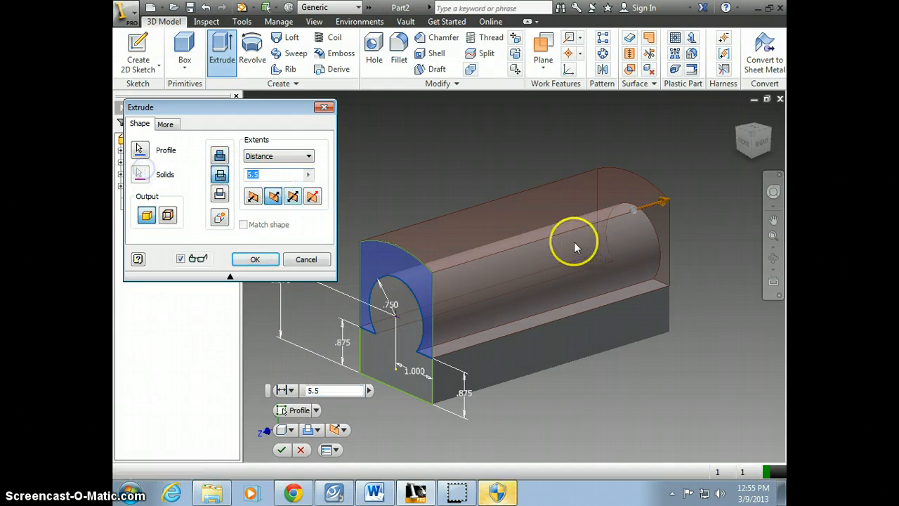
click(291, 174)
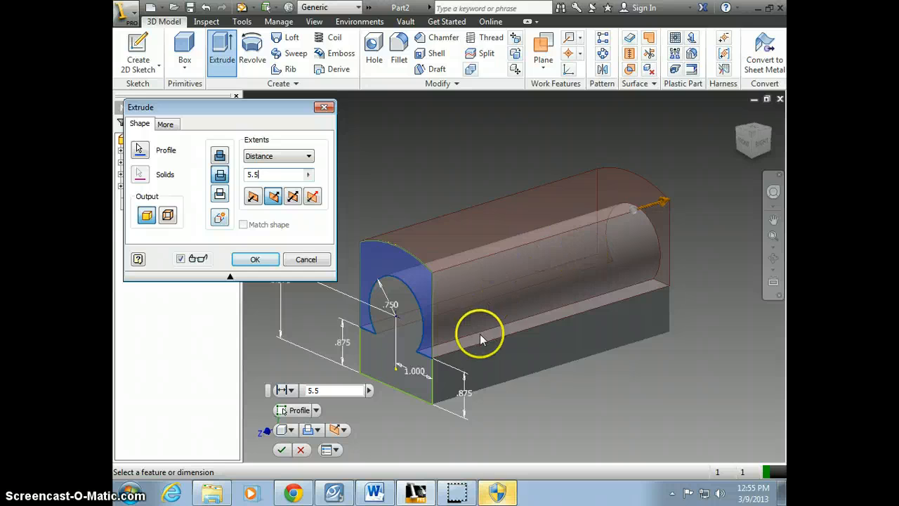
key(alt+Tab)
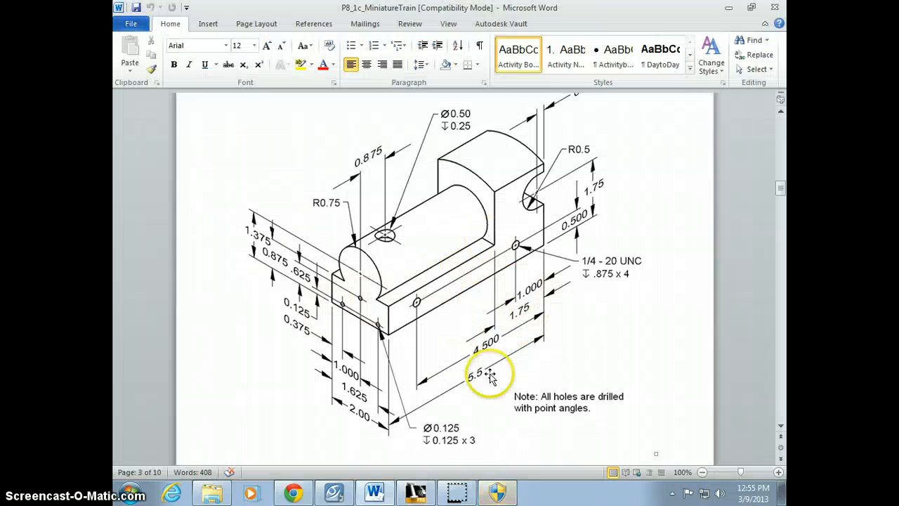
key(alt+Tab)
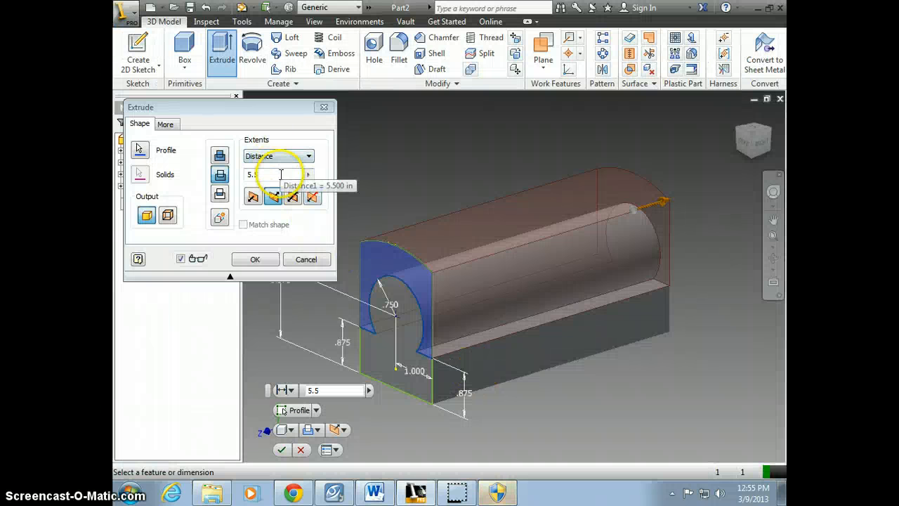
click(281, 174)
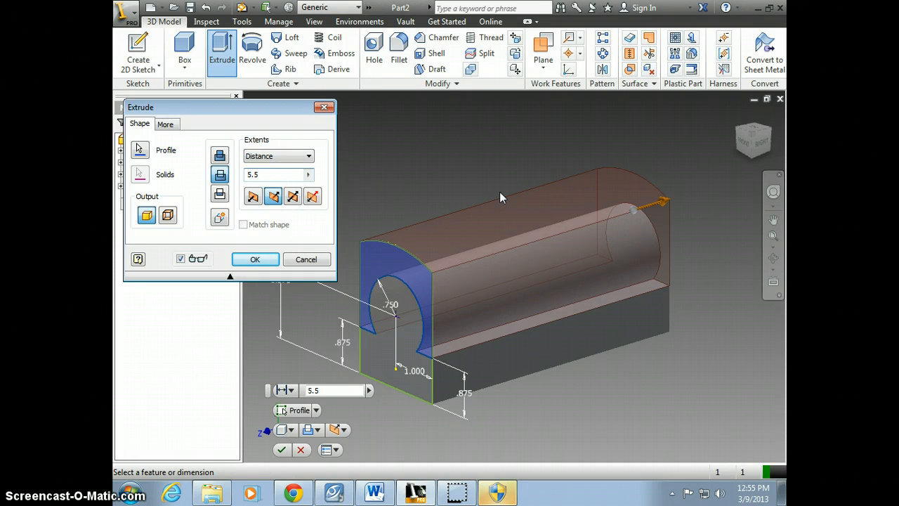
text(-1.75)
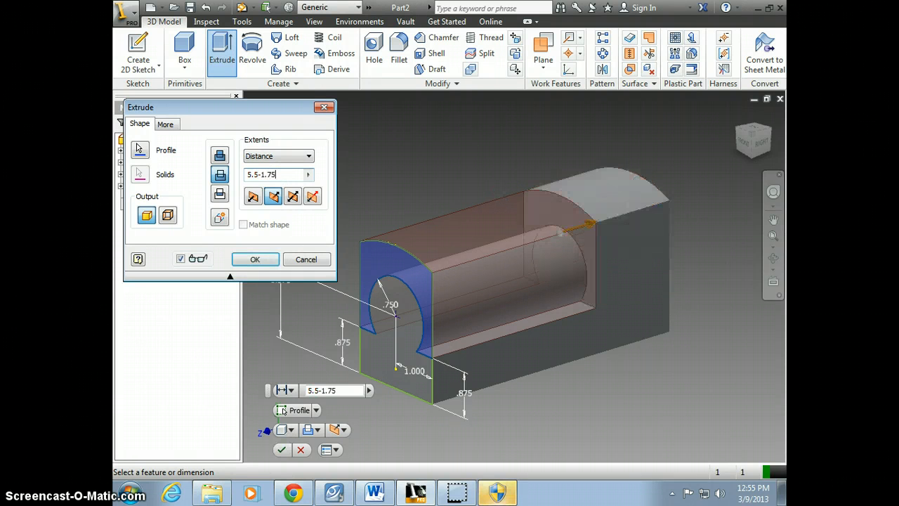
key(Return)
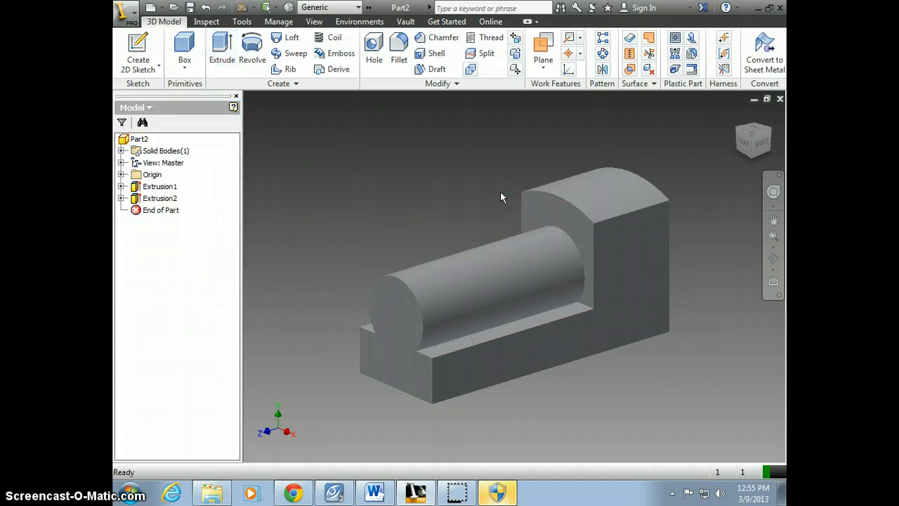
- Compare the body with the Word drawing and start a new sketch in Inventor on the right side face of the cab and base
key(alt+Tab)
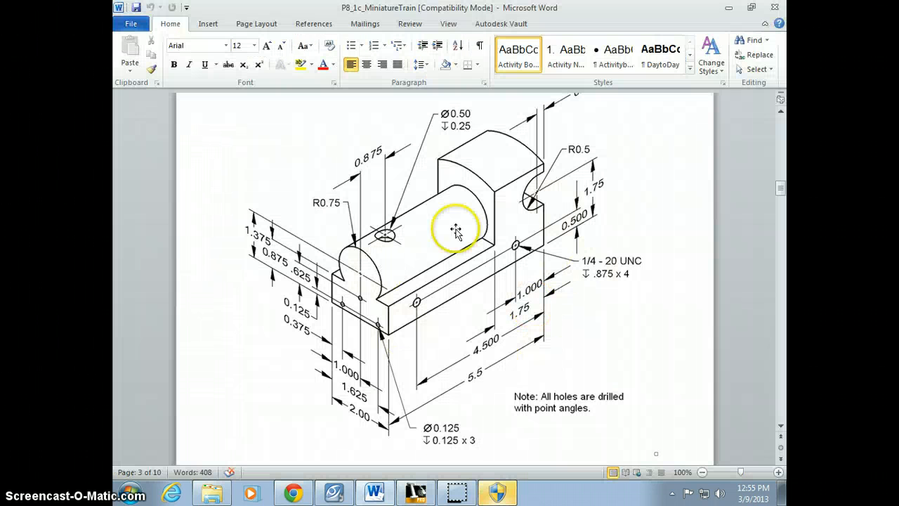
key(alt+Tab)
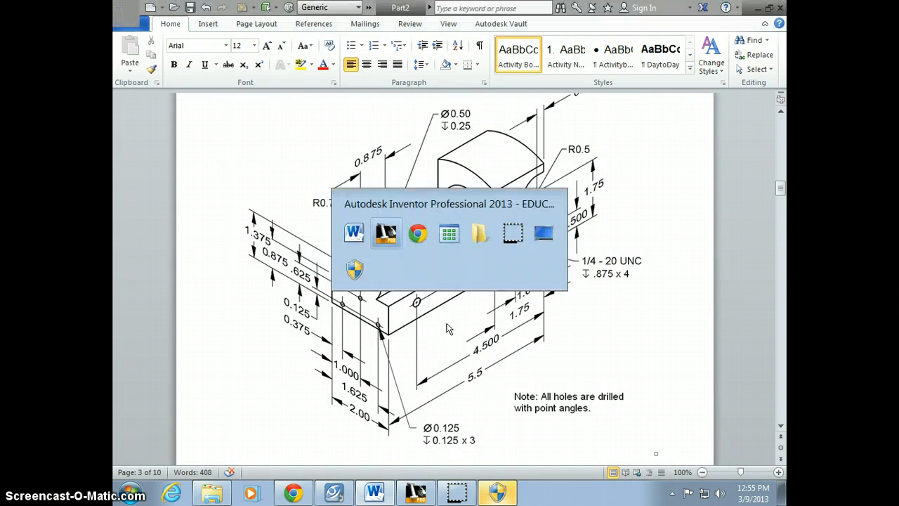
shift+middle_drag(408, 358, 608, 307)
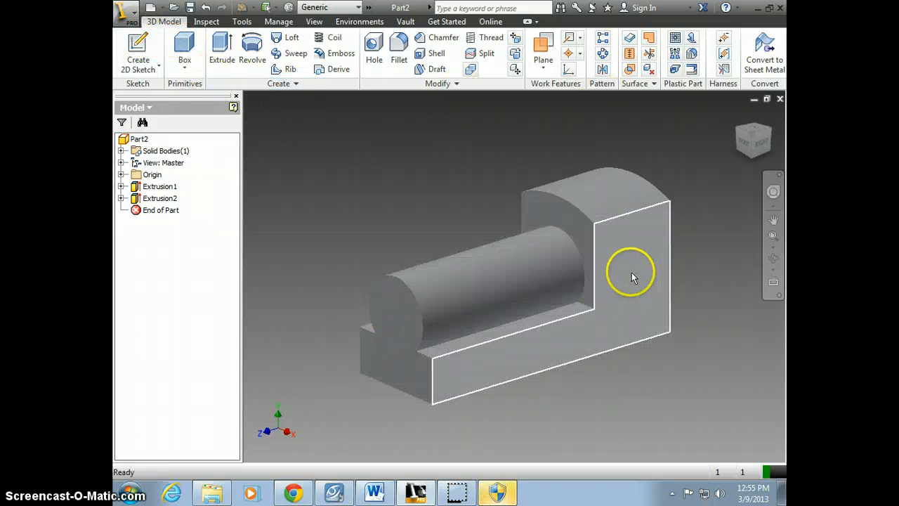
key(alt+Tab)
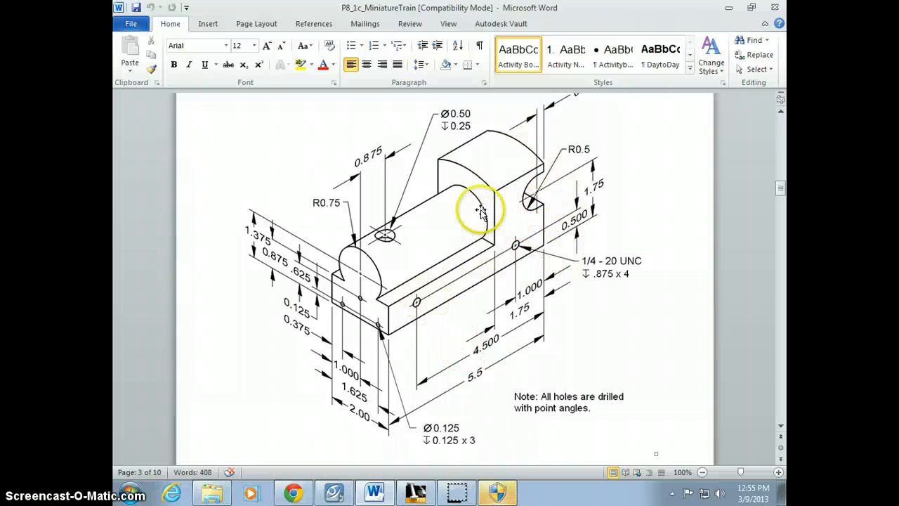
key(alt+Tab)
click(159, 60)
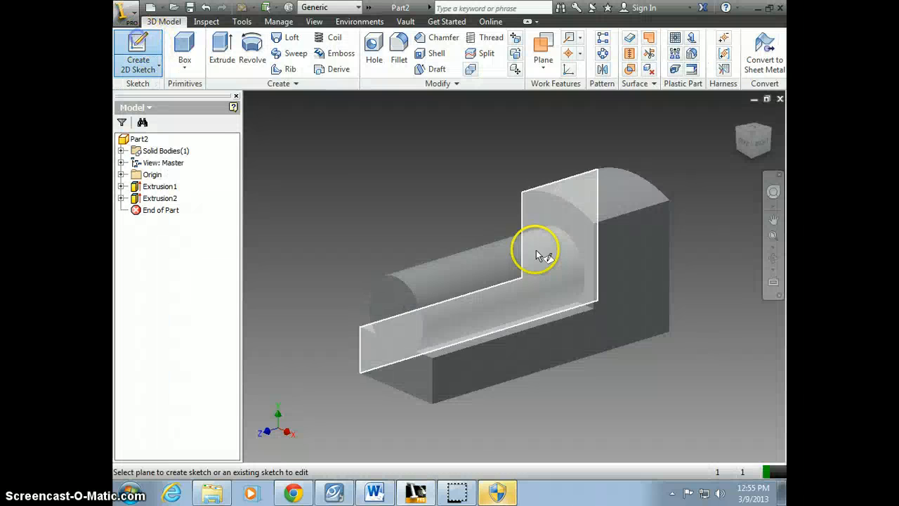
click(623, 269)
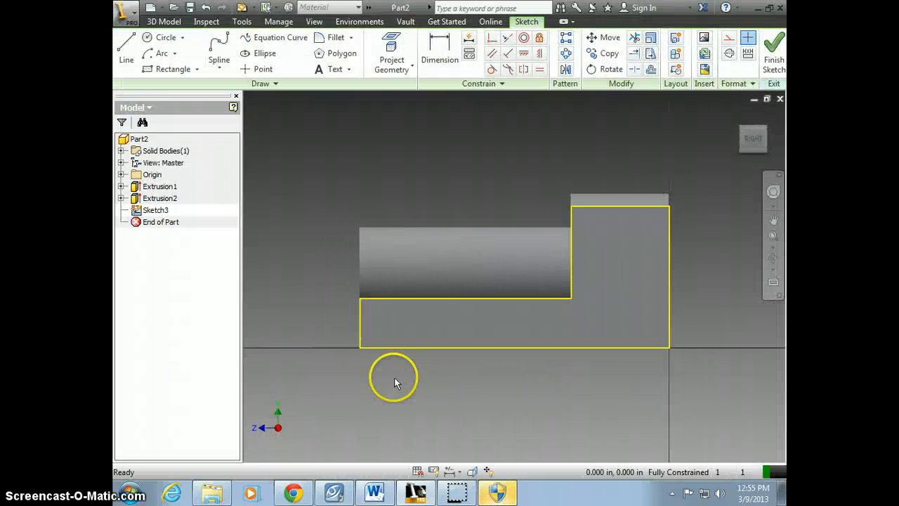
- Check the R0.5 cab cutout in the Word drawing and place its centre point on the cab side in Inventor, about 1.47 in above the base
key(alt+Tab)
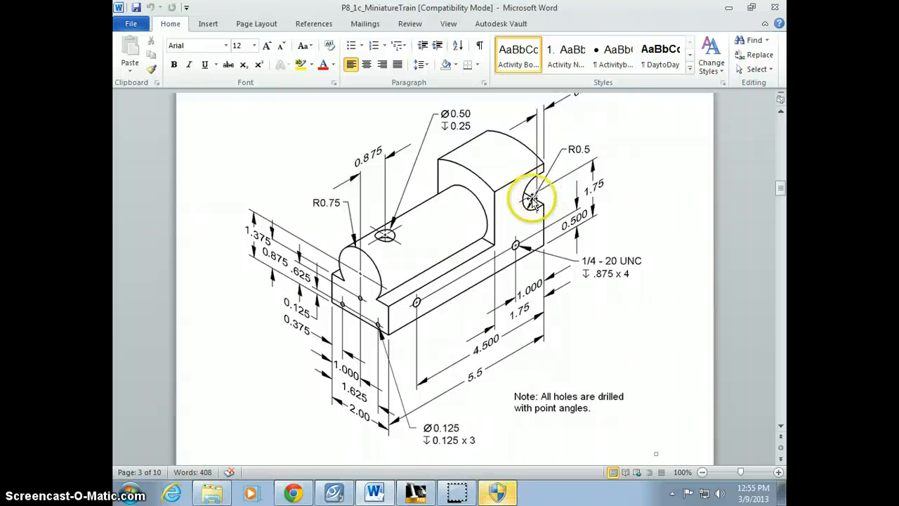
key(alt+Tab)
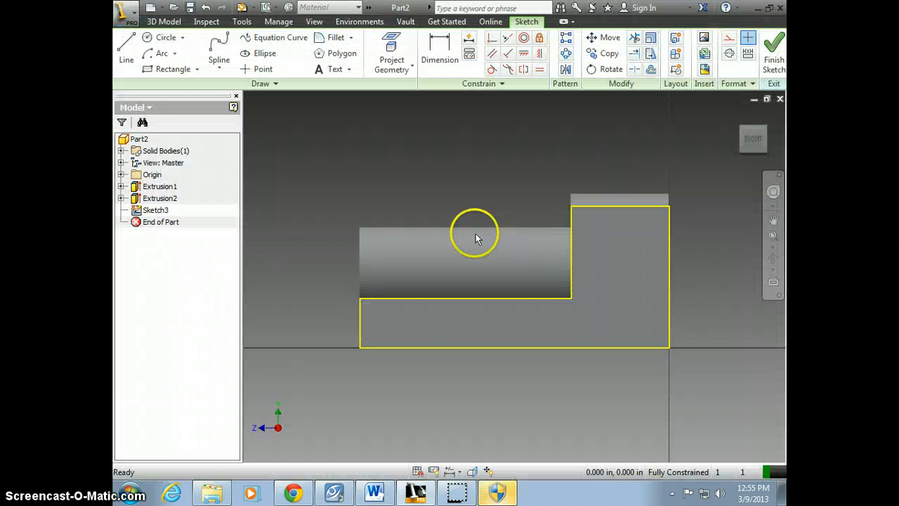
click(257, 69)
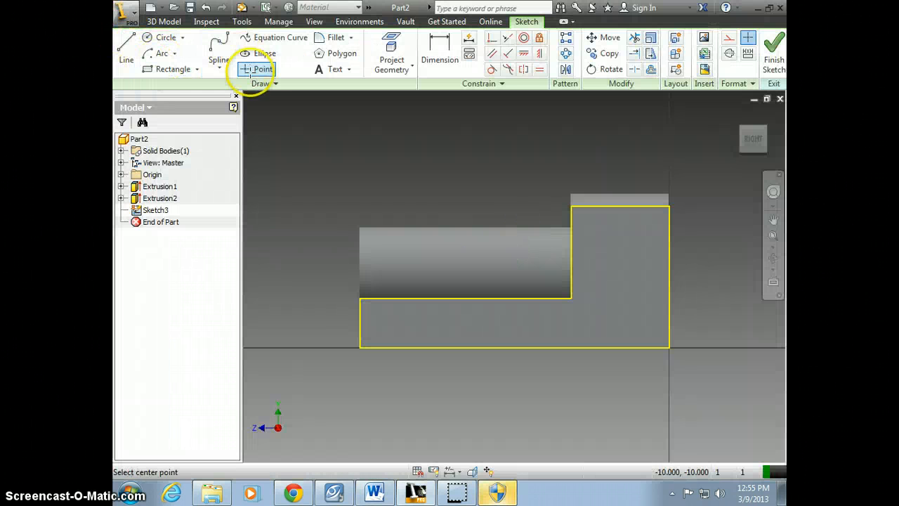
click(641, 263)
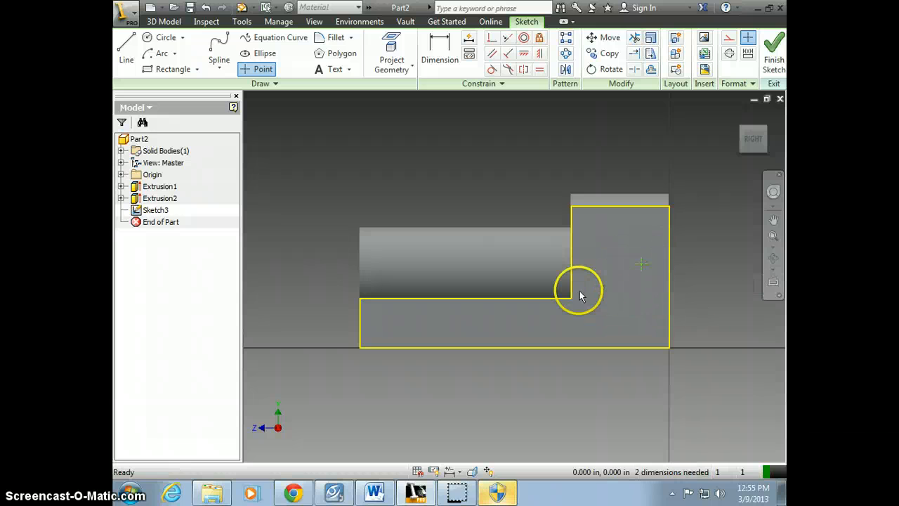
- Look up the cutout centre's offset in the Word drawing and dimension the point 0.25 in from the cab's rear edge in Inventor
key(alt+Tab)
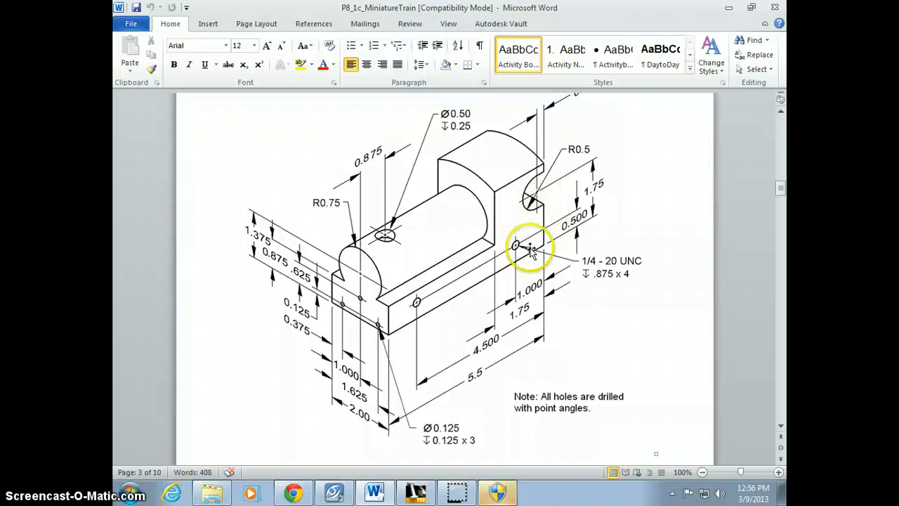
scroll(536, 186, up, 2)
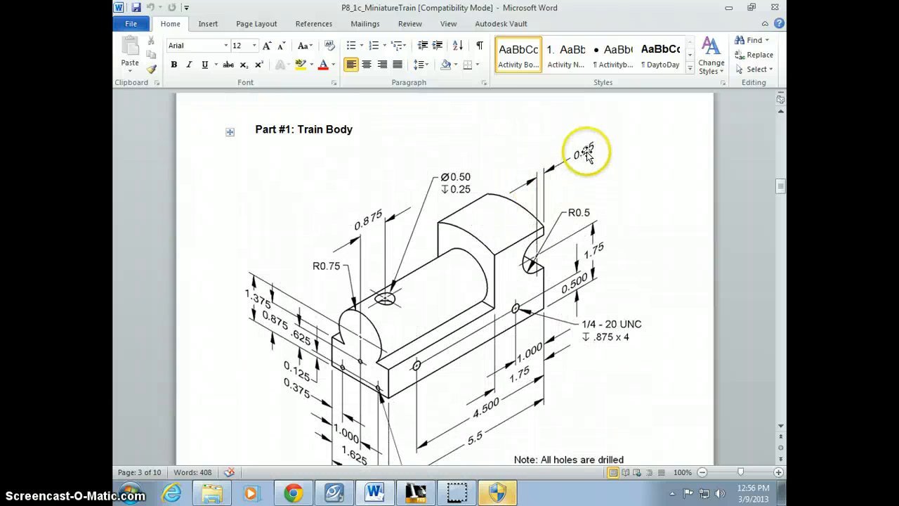
key(alt+Tab)
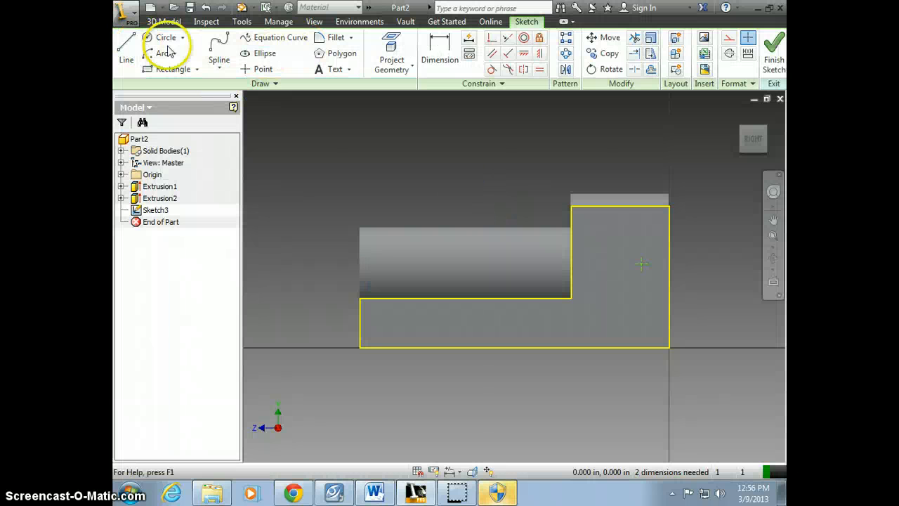
click(436, 50)
click(670, 260)
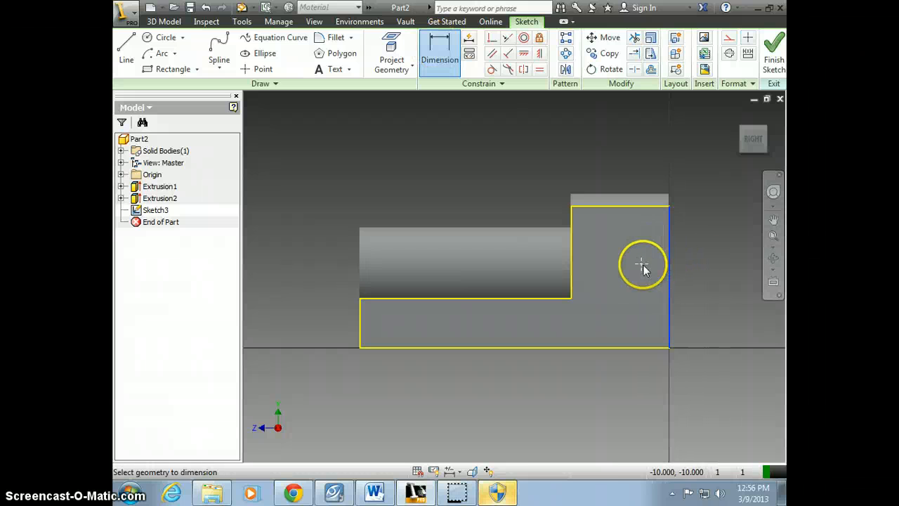
click(653, 240)
text(.25)
key(Return)
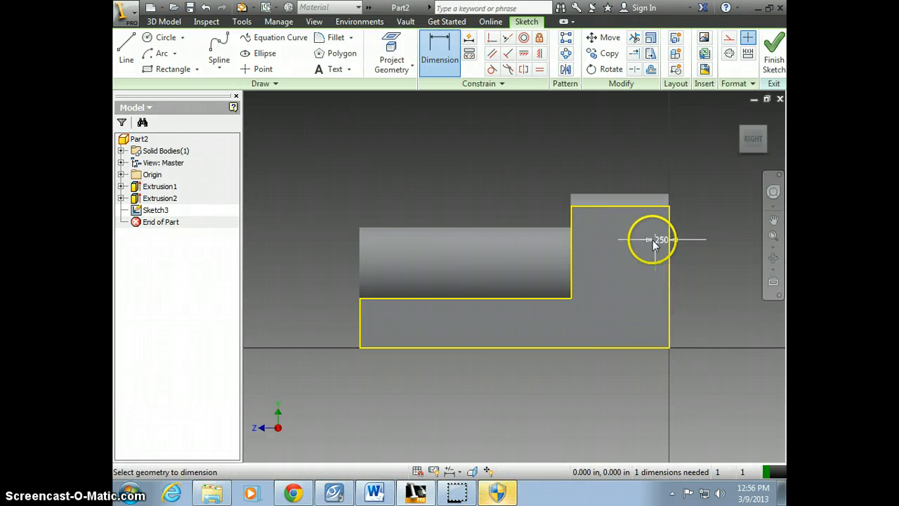
- Dimension the cutout centre point 1.75 in above the base edge and check the height against the Word drawing
click(651, 347)
click(656, 264)
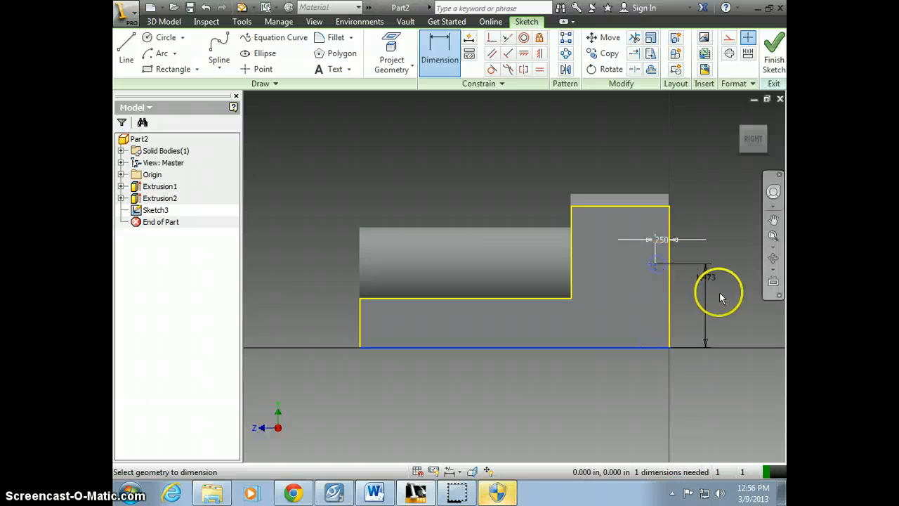
click(720, 295)
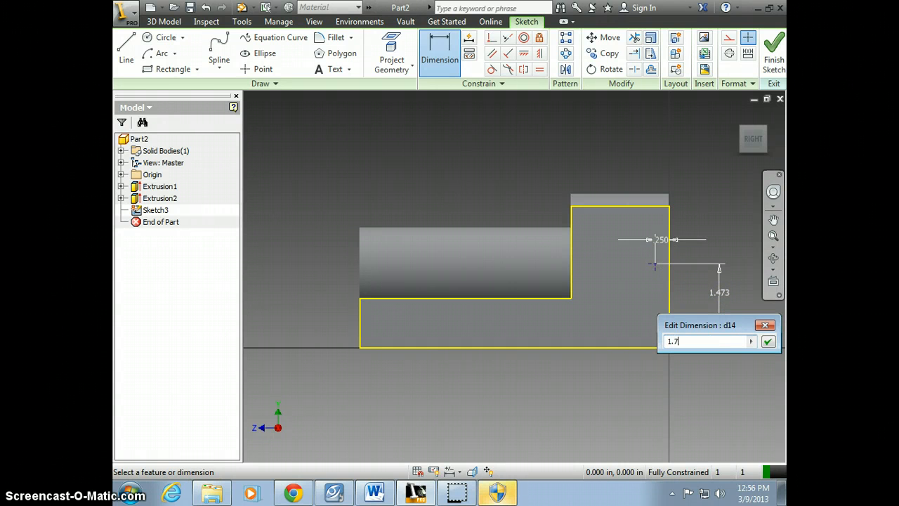
text(1.75)
key(Return)
key(alt+Tab)
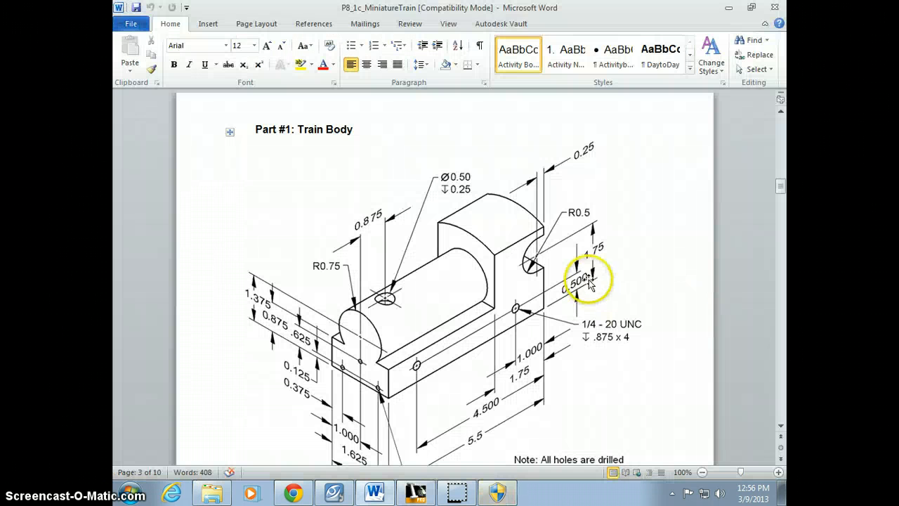
key(alt+Tab)
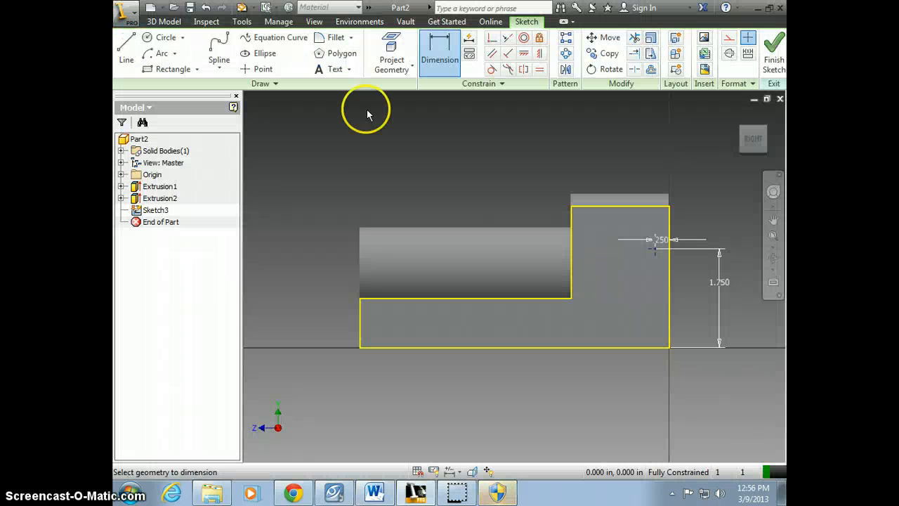
- Draw a centre-point arc of about 0.81 in radius around the cutout centre point, opening toward the cab's rear edge
click(156, 53)
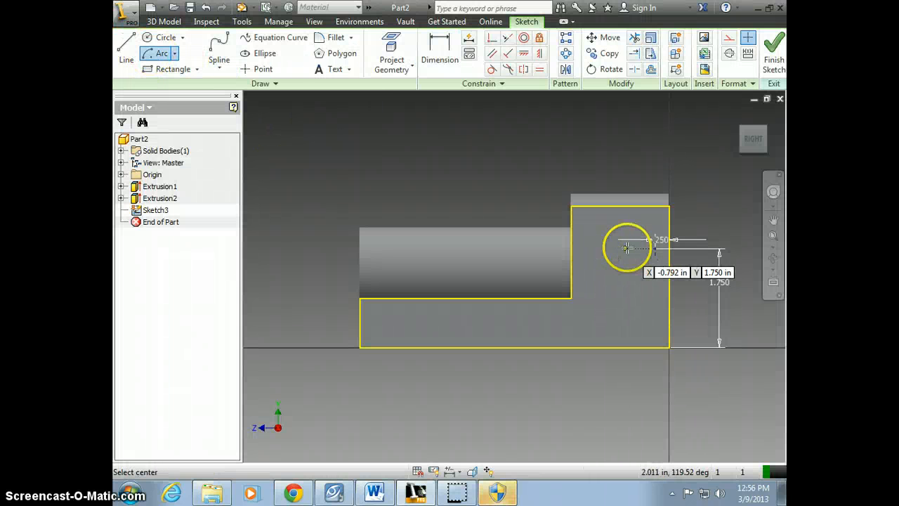
click(174, 54)
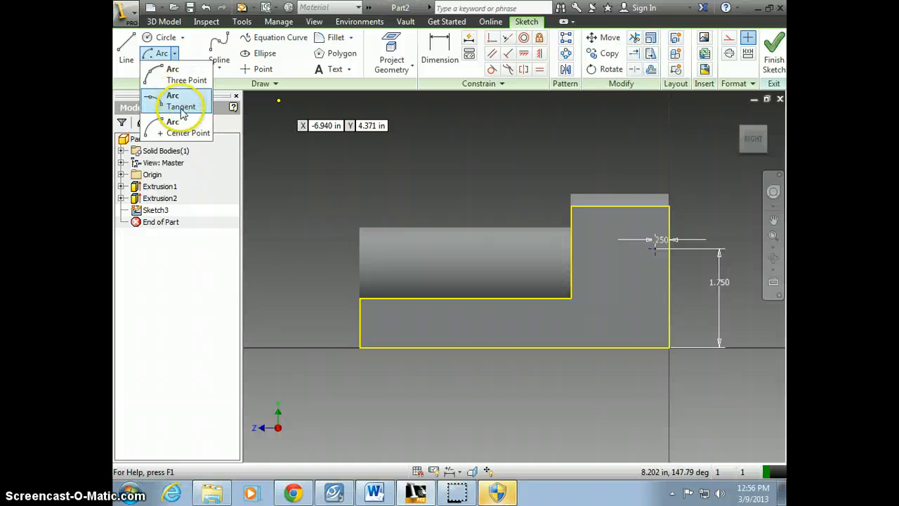
click(177, 131)
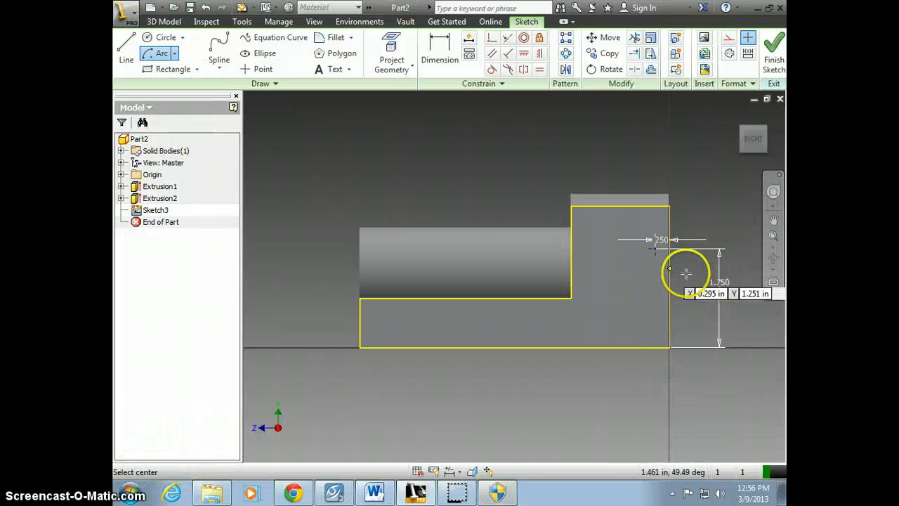
click(653, 249)
click(662, 295)
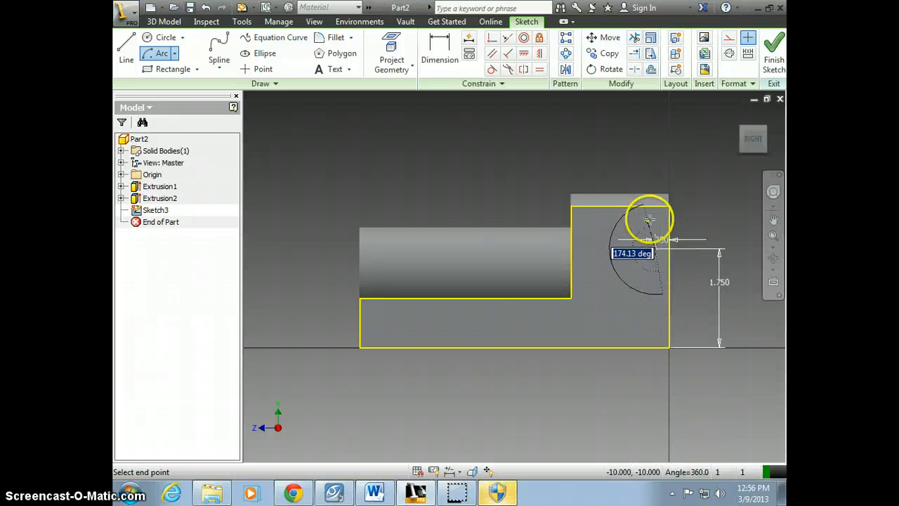
click(664, 215)
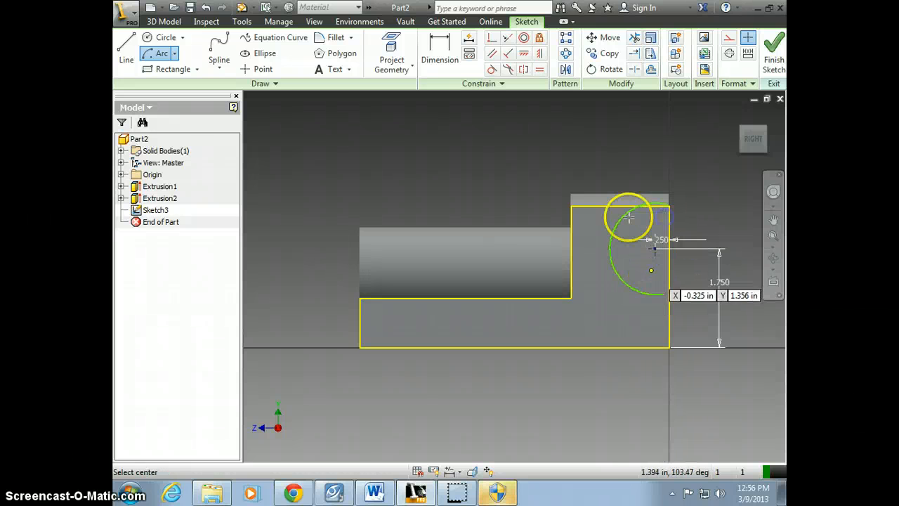
- Check the cutout radius in the Word drawing and dimension the arc's radius as 0.5 in in Inventor
click(440, 49)
key(alt+Tab)
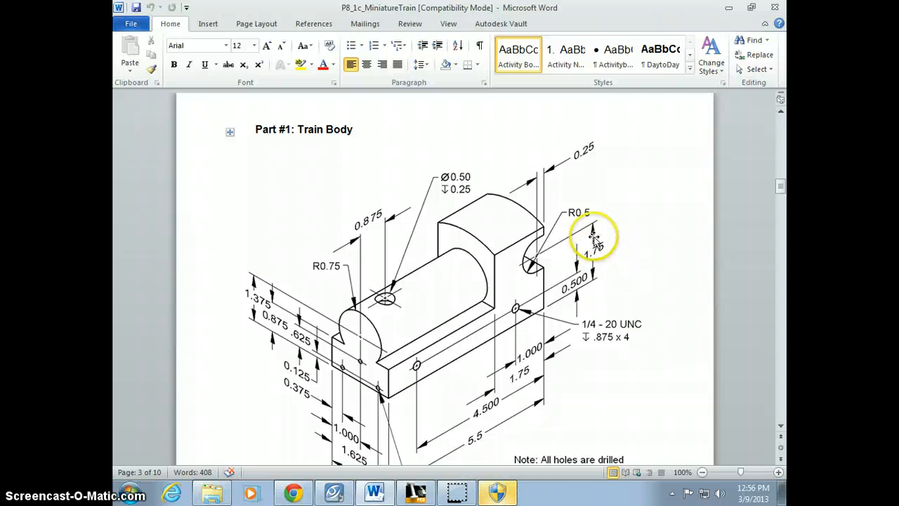
key(alt+Tab)
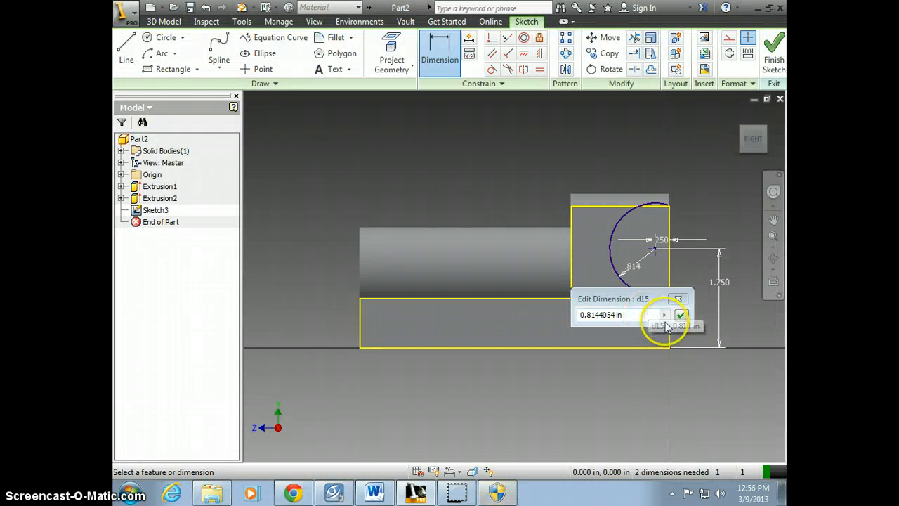
drag(640, 316, 546, 316)
text(.5)
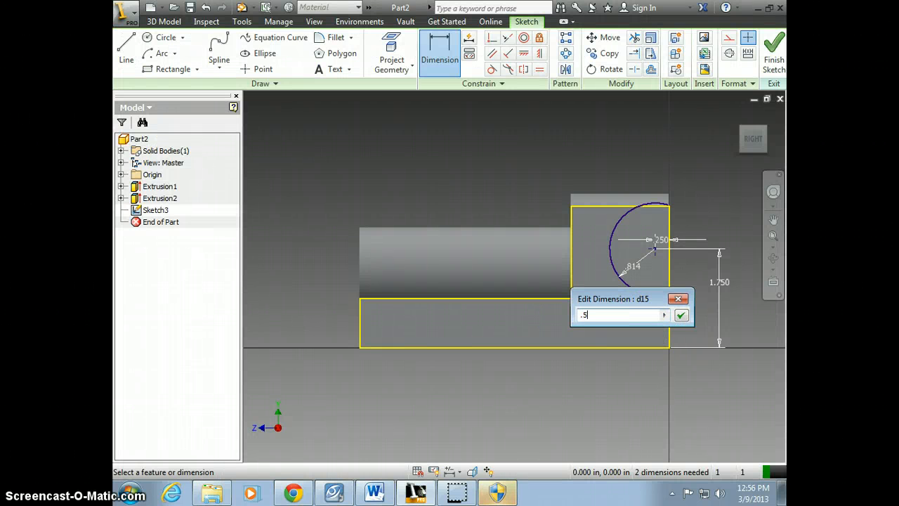
key(Return)
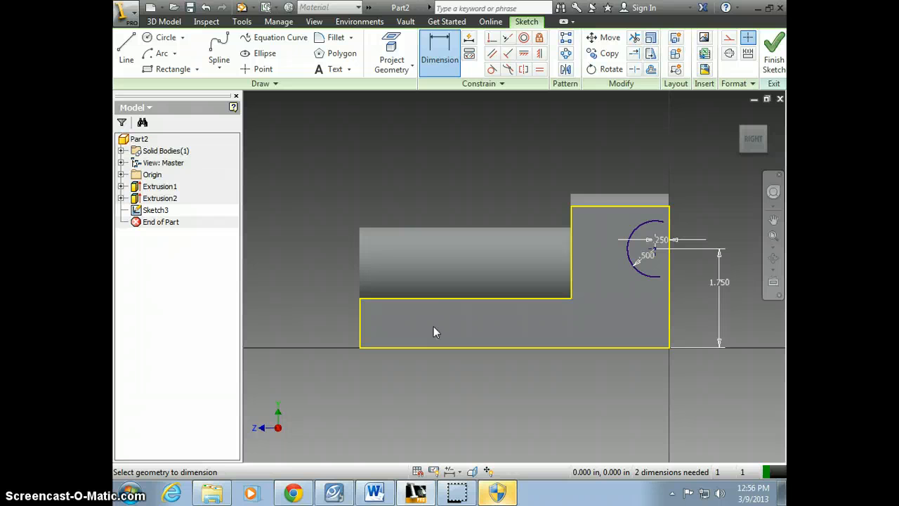
- Draw a line about 0.25 in long from the arc's lowest point straight to the cab's rear edge
click(128, 55)
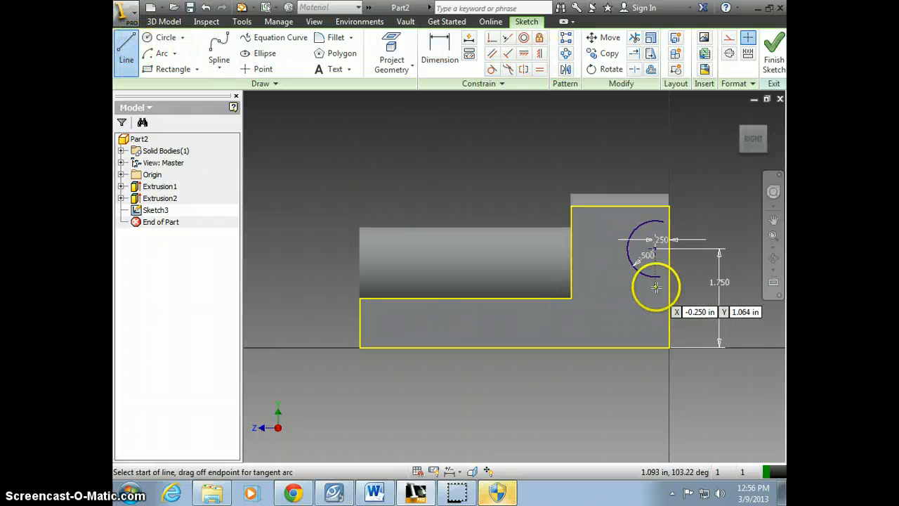
scroll(673, 261, up, 5)
scroll(671, 263, down, 3)
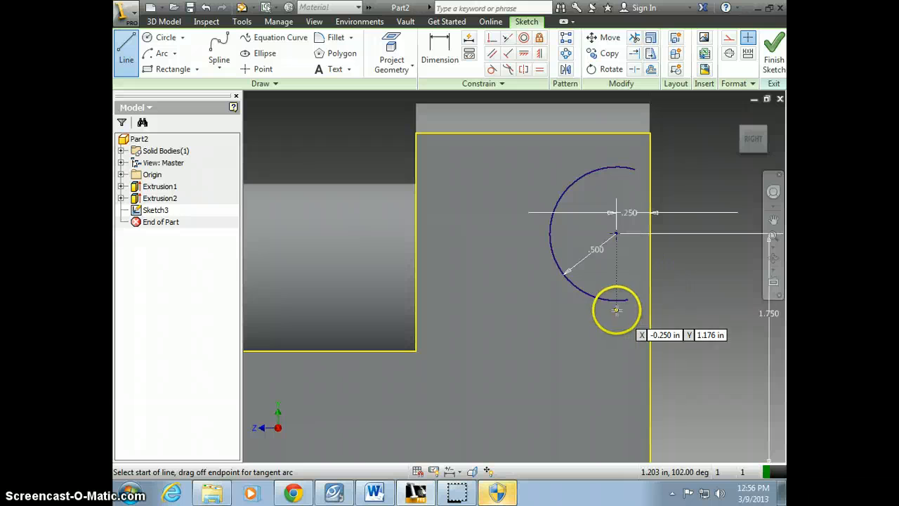
scroll(614, 303, up, 6)
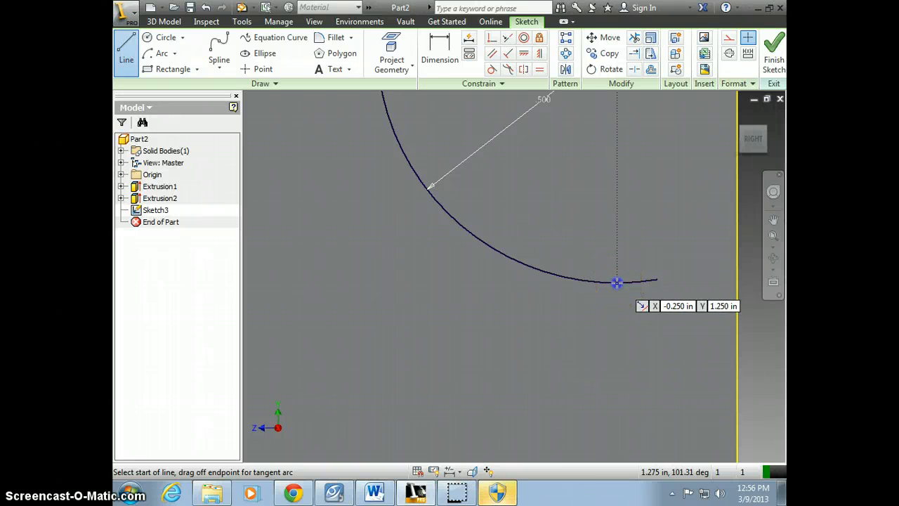
drag(617, 282, 738, 283)
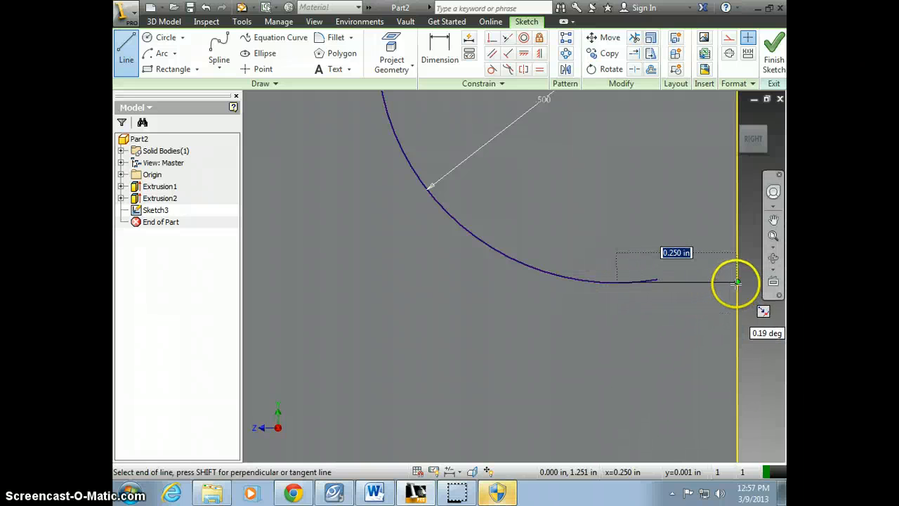
click(738, 282)
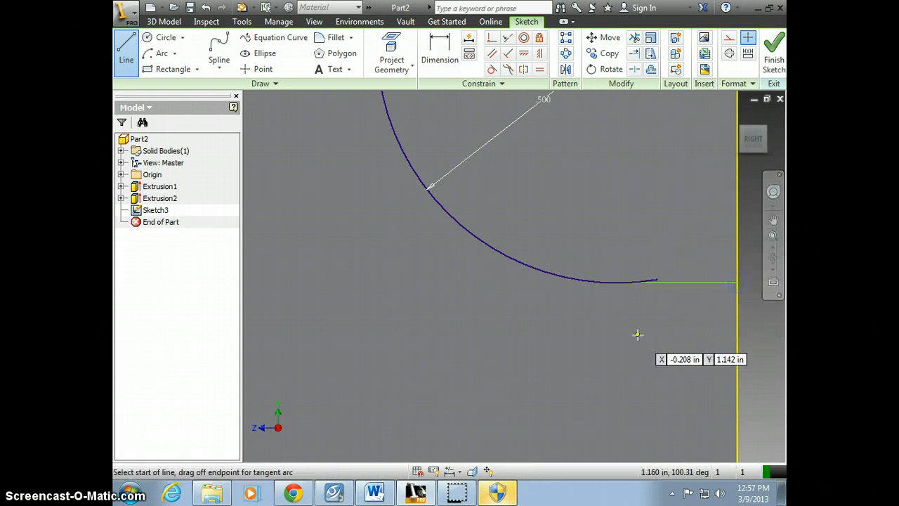
- Draw a second line from the arc's highest point straight to the cab's rear edge
scroll(638, 334, up, 5)
scroll(638, 286, down, 6)
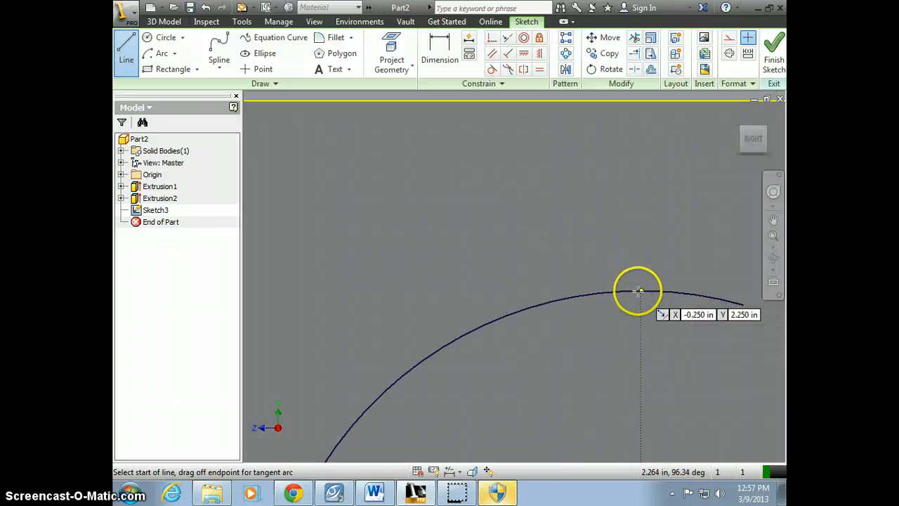
click(638, 289)
scroll(629, 291, up, 4)
scroll(647, 292, down, 2)
scroll(647, 292, down, 3)
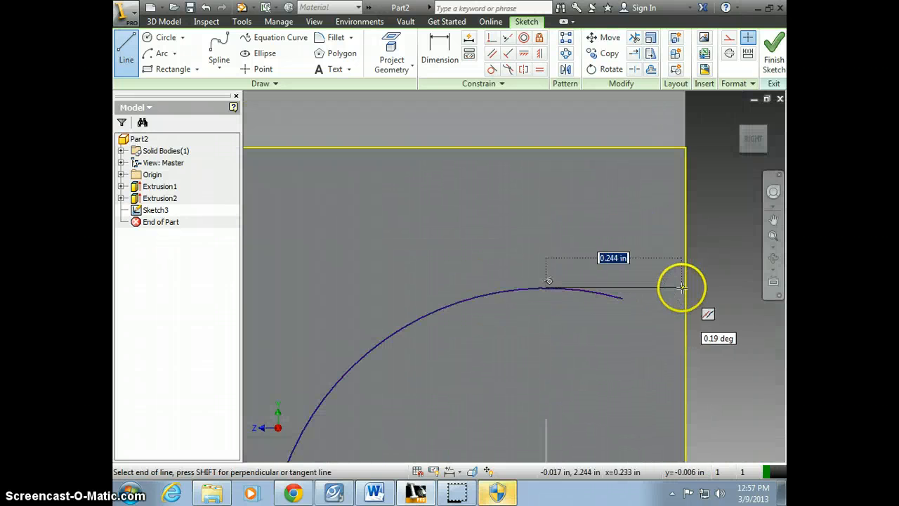
click(683, 287)
key(Escape)
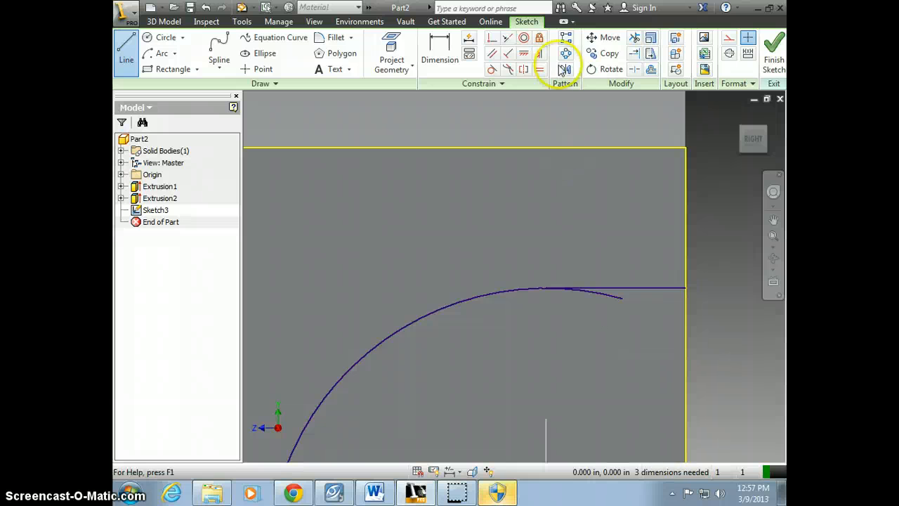
- Trim the arc ends that extend past the two lines to leave a clean U-shaped cutout profile
click(634, 39)
scroll(611, 304, up, 4)
scroll(606, 341, down, 2)
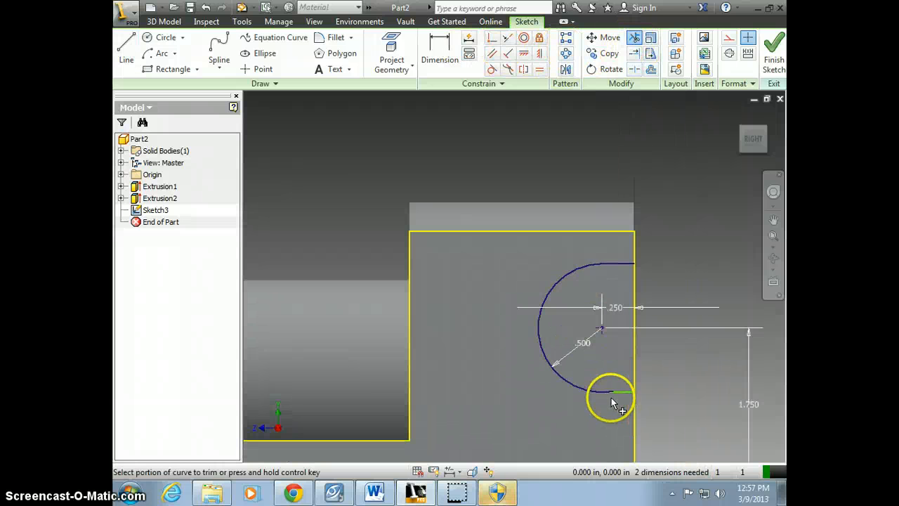
scroll(611, 398, down, 5)
click(611, 306)
scroll(570, 291, up, 5)
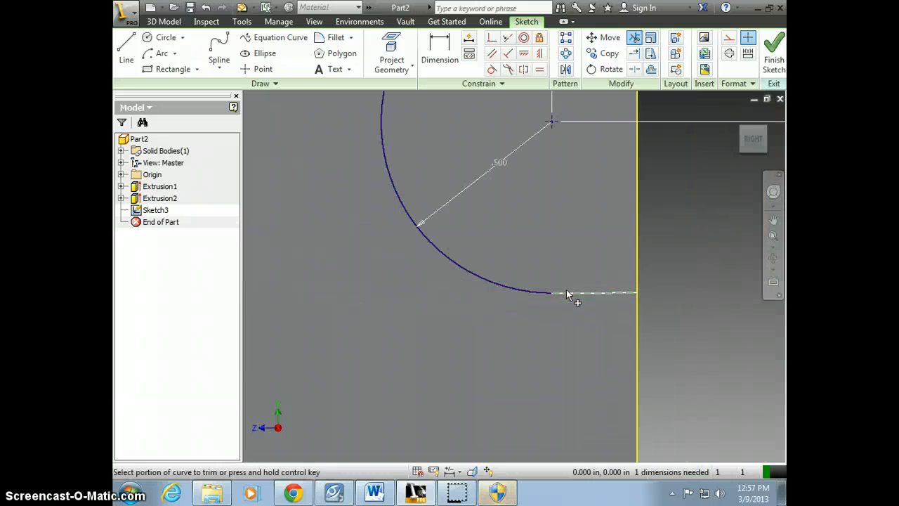
scroll(510, 331, up, 2)
key(Escape)
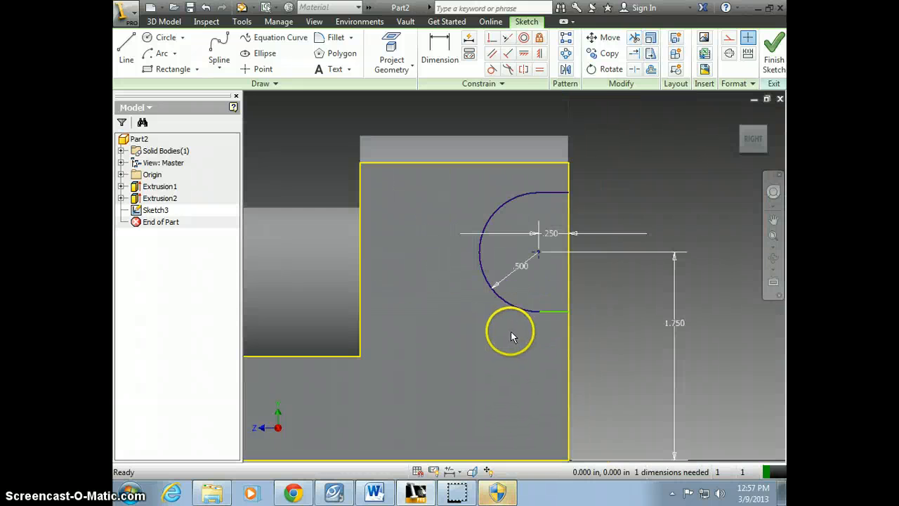
- Compare the cutout profile with the Word drawing and finish the sketch in Inventor
right_click(406, 241)
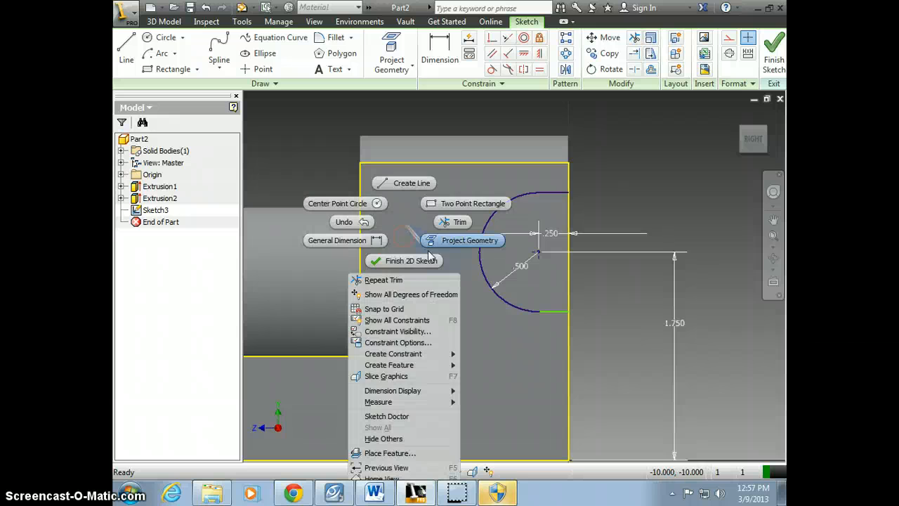
click(636, 187)
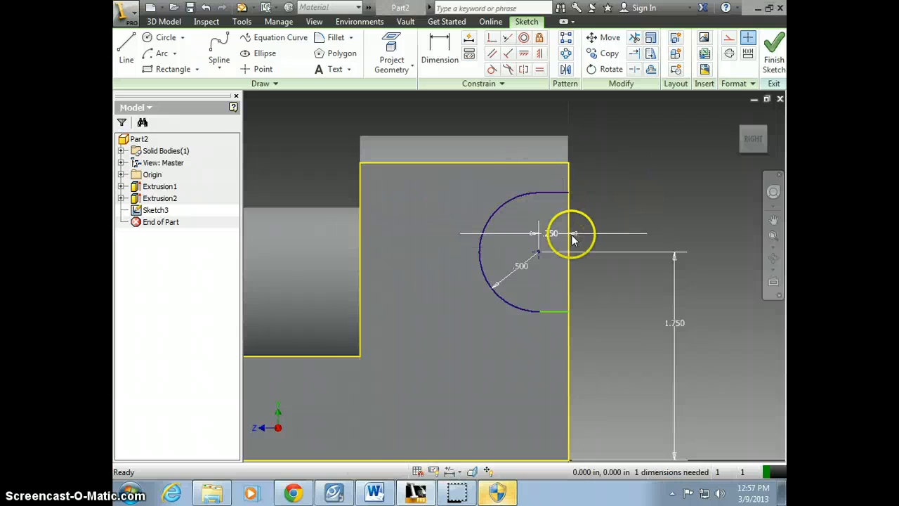
key(alt+Tab)
key(alt+Tab)
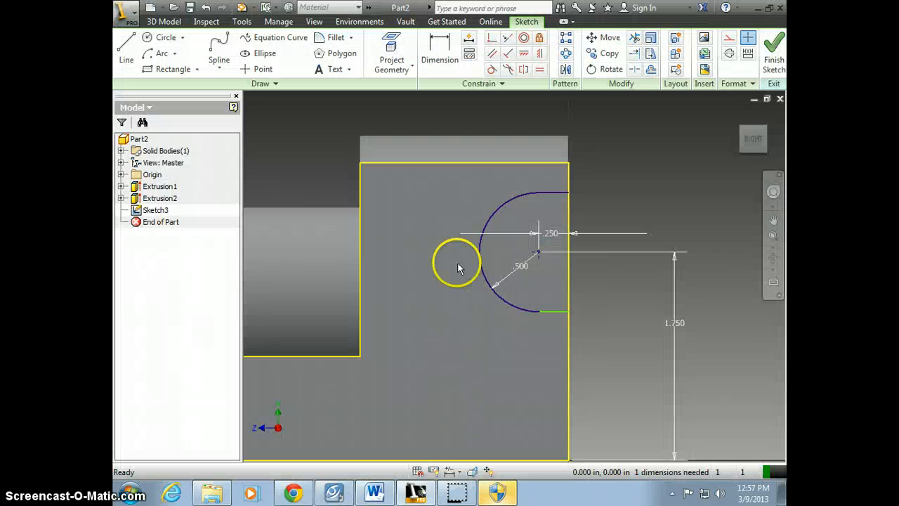
right_click(419, 225)
click(428, 258)
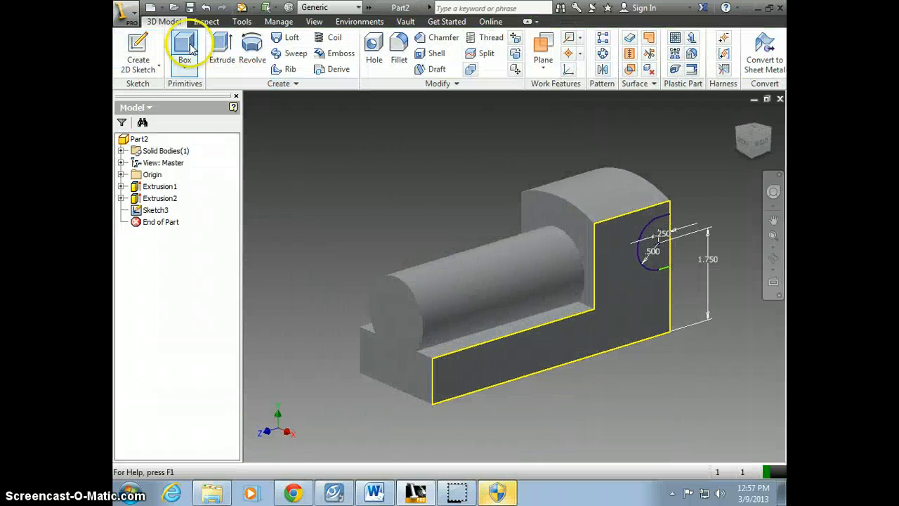
- Extrude the cutout profile as a cut through all of the cab, directed into the body
click(219, 44)
click(640, 242)
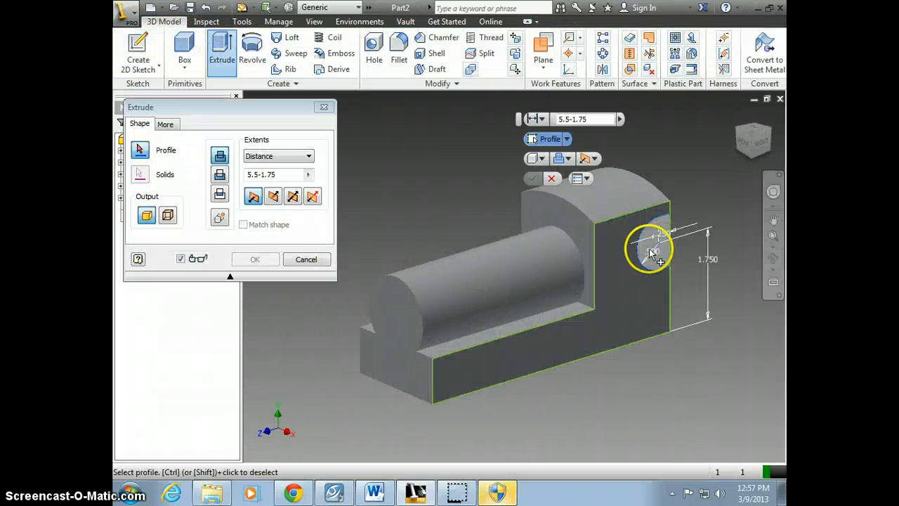
click(312, 198)
click(220, 174)
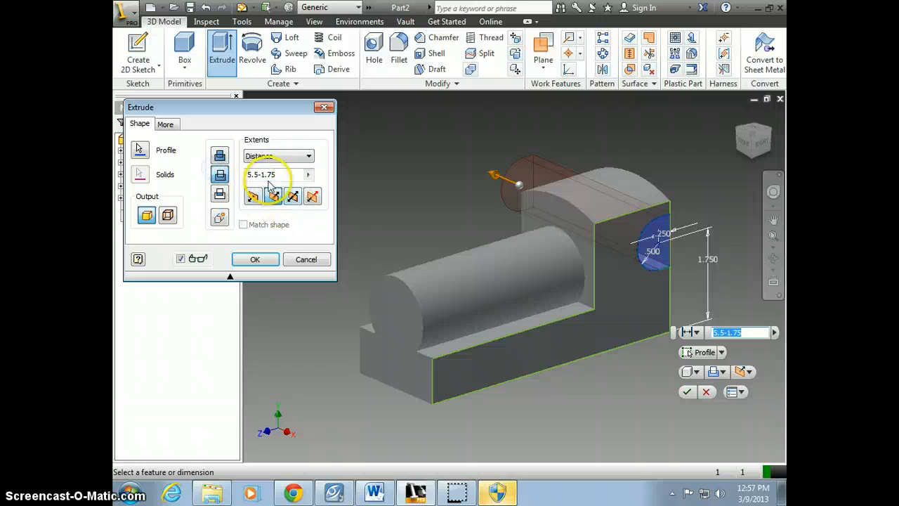
click(306, 156)
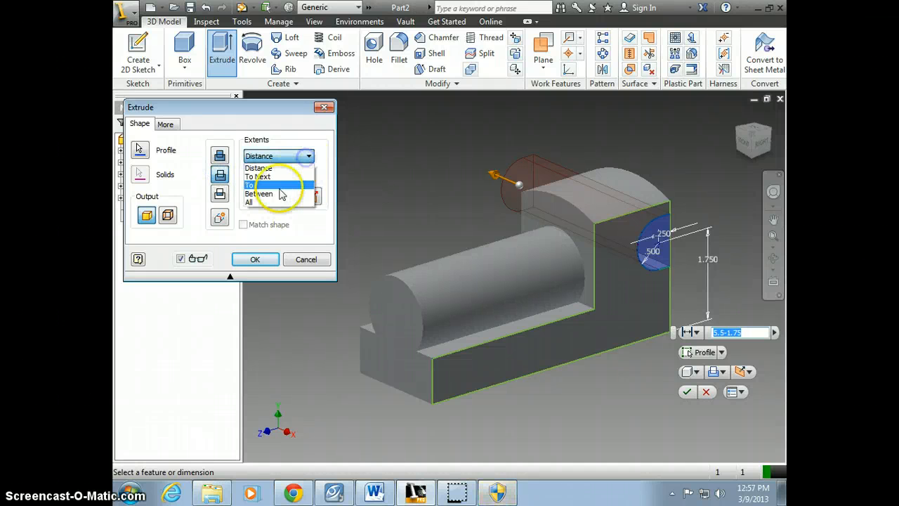
click(261, 203)
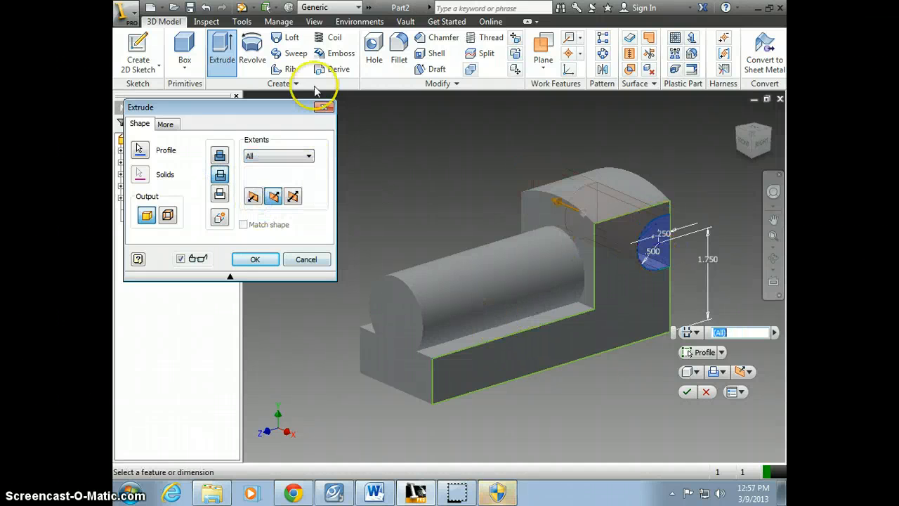
click(256, 261)
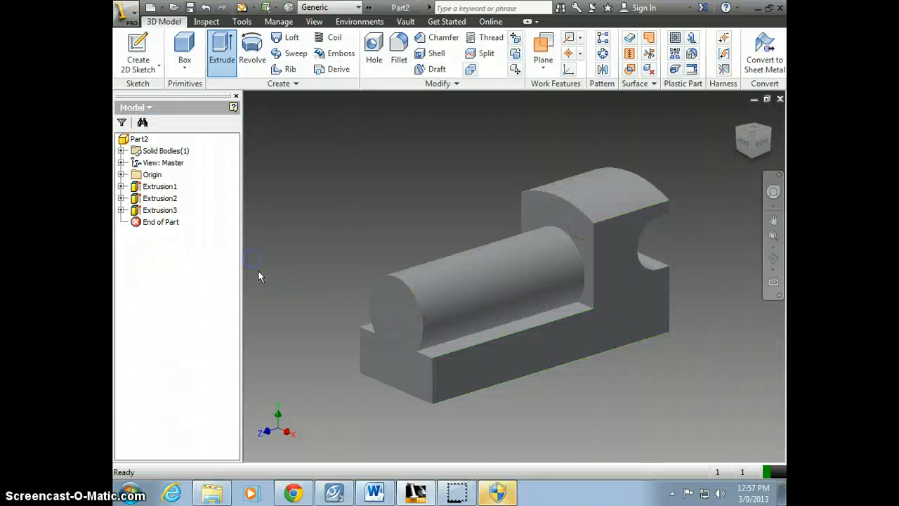
- Look up the remaining front-face holes in the Word drawing and start a new sketch on the body's front face in Inventor
key(alt+Tab)
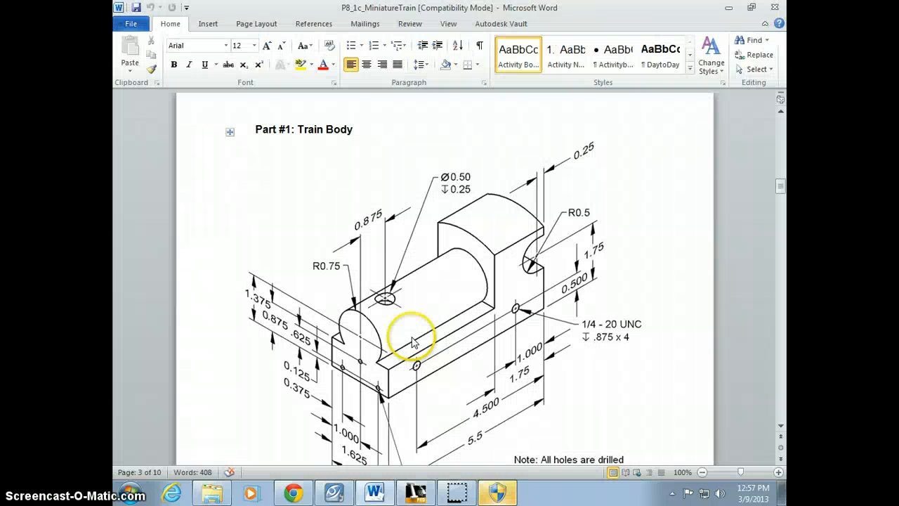
scroll(379, 345, down, 1)
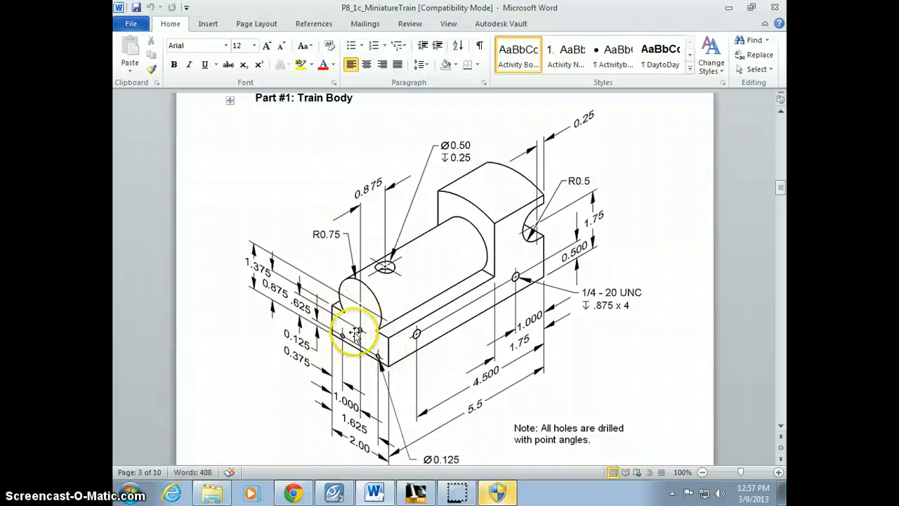
key(alt+Tab)
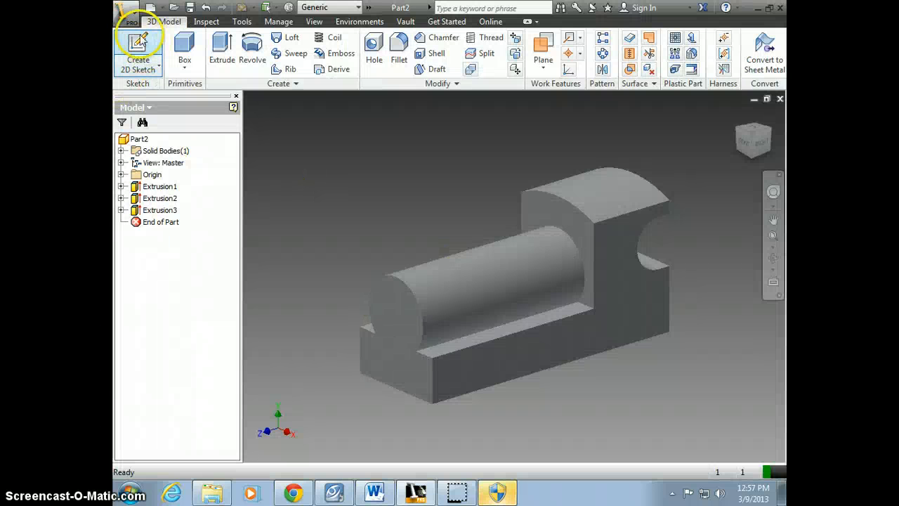
click(138, 71)
click(415, 363)
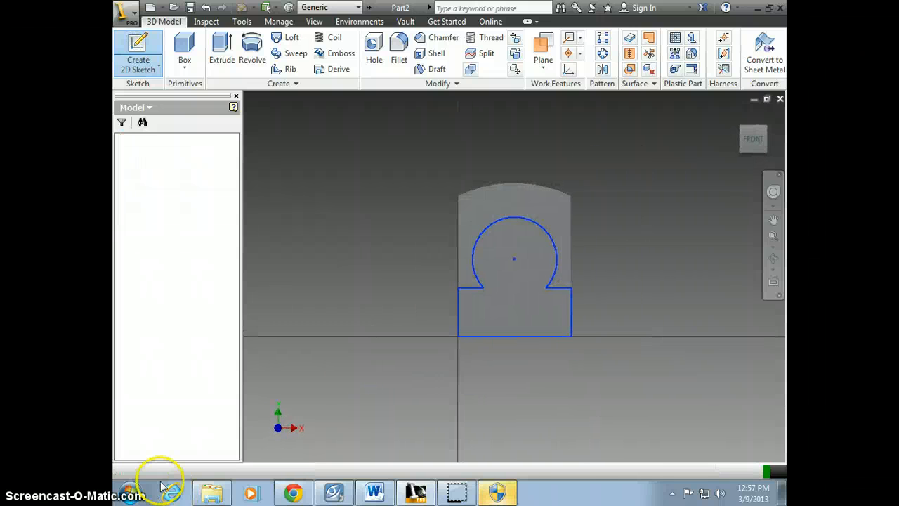
- Compare the front-face hole layout in the Word drawing with the body's front face in Inventor
key(alt+Tab)
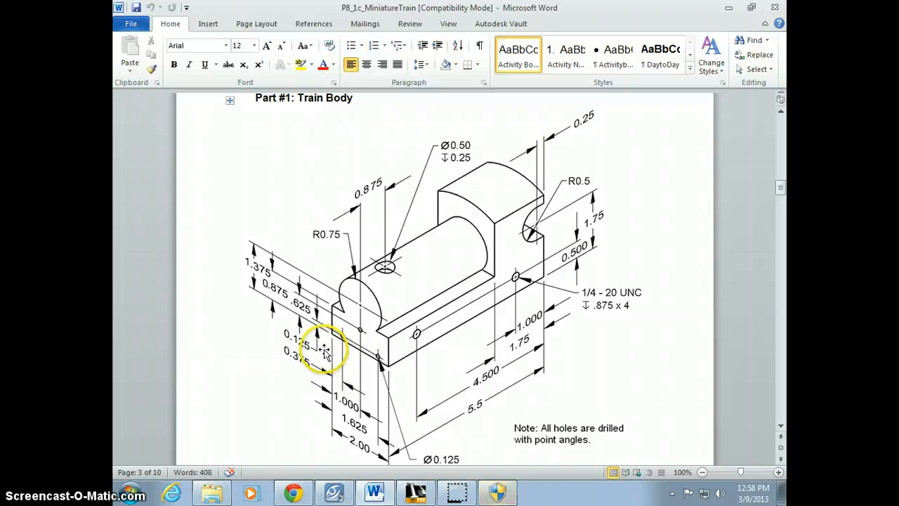
key(alt+Tab)
click(120, 198)
mouse_move(160, 215)
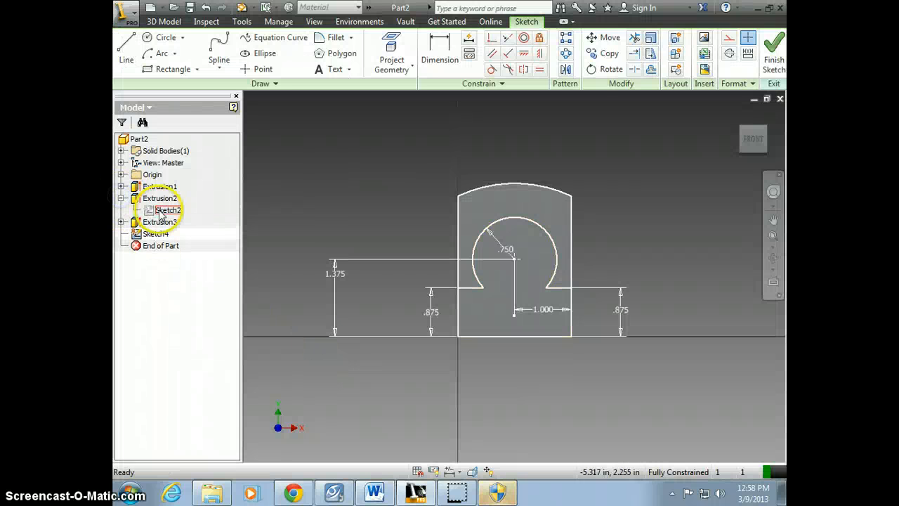
key(alt+Tab)
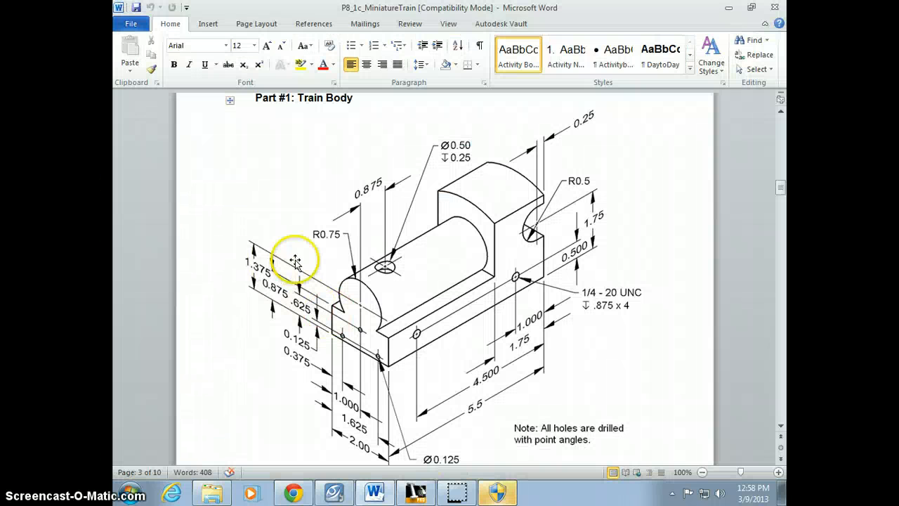
key(alt+Tab)
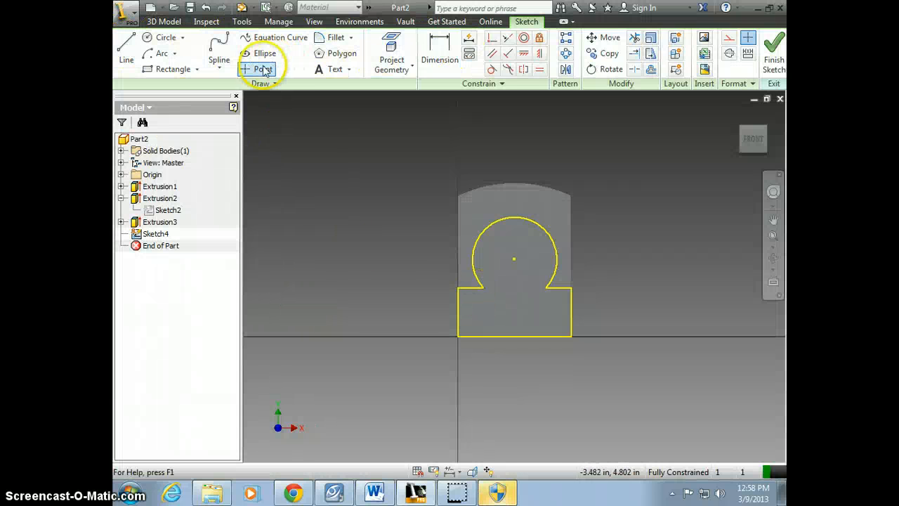
- Place three sketch points on the front face's rectangular base, two low side by side and one above them near the middle
double_click(153, 234)
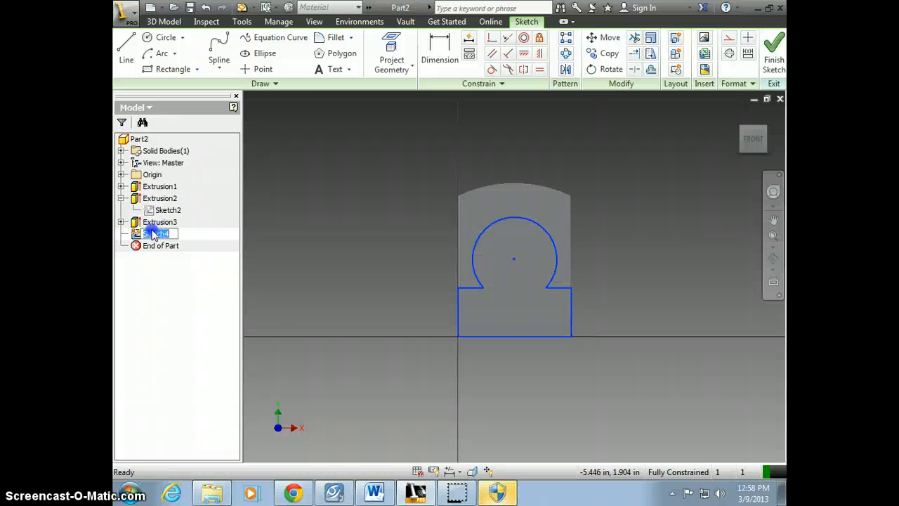
click(335, 231)
click(261, 69)
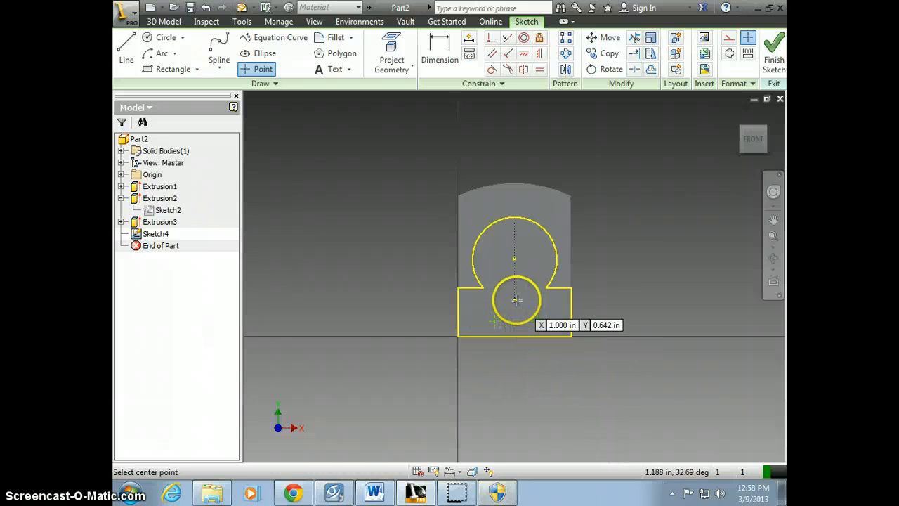
key(Escape)
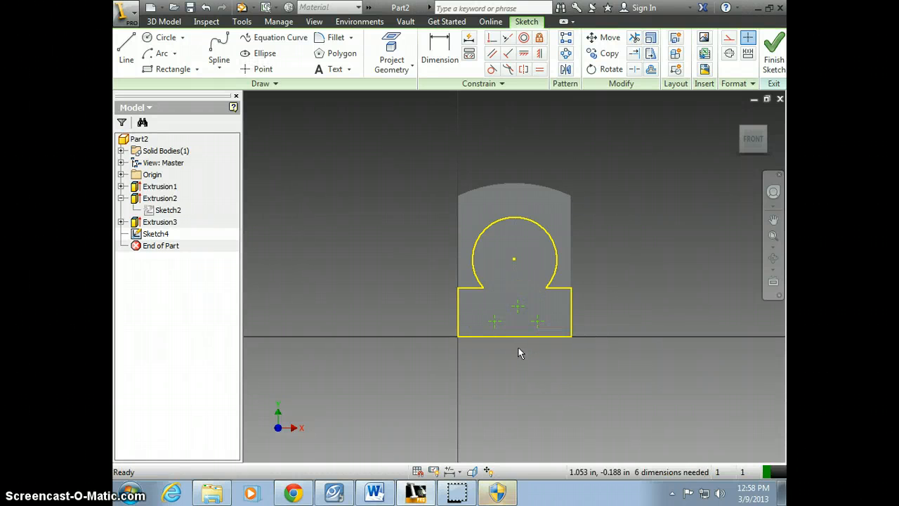
- Check the hole heights in the Word drawing and dimension the lower-left point .125 in above the base's bottom edge in Inventor
key(alt+Tab)
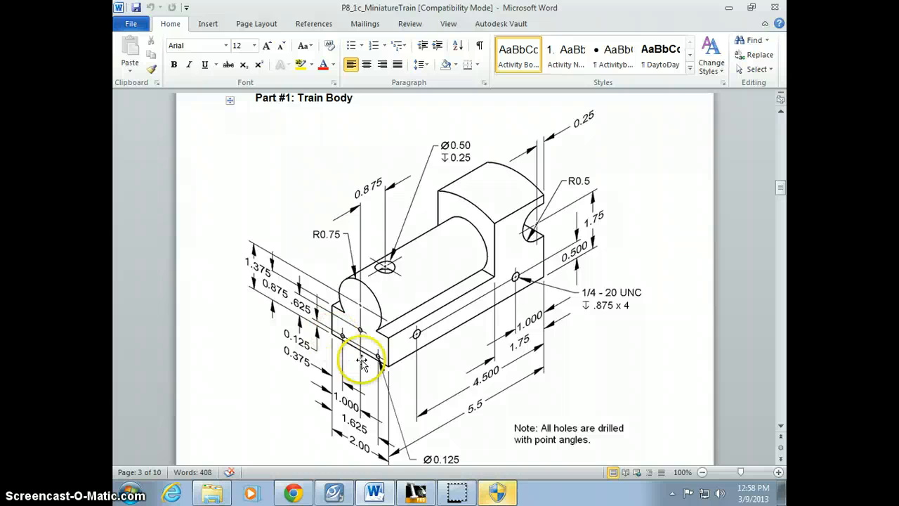
key(alt+Tab)
click(449, 55)
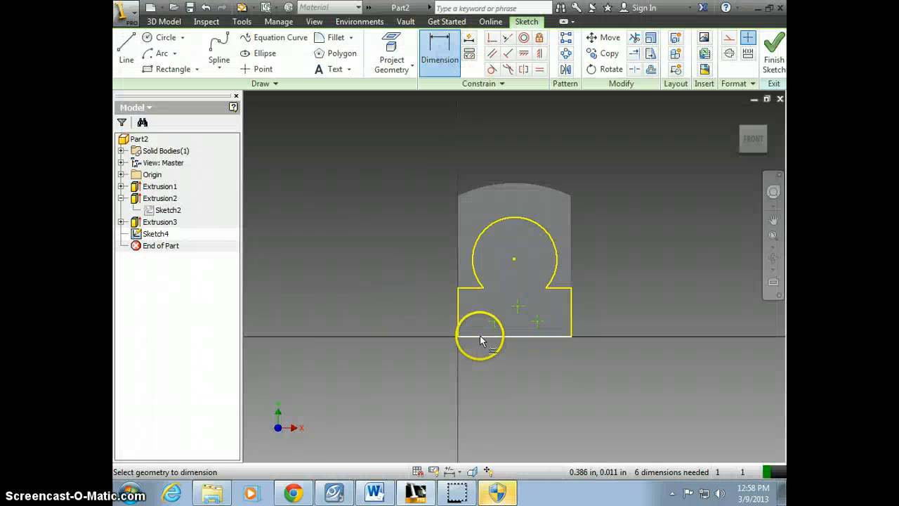
click(481, 336)
click(494, 322)
click(390, 331)
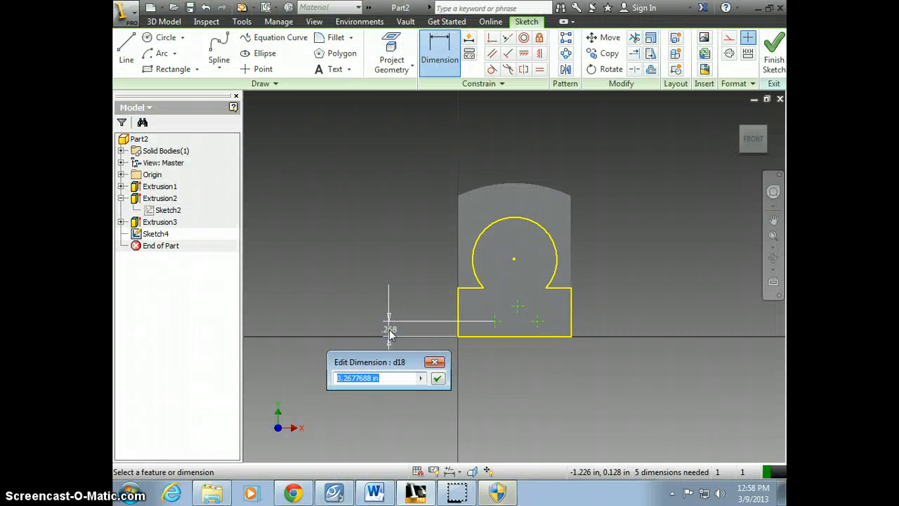
key(Return)
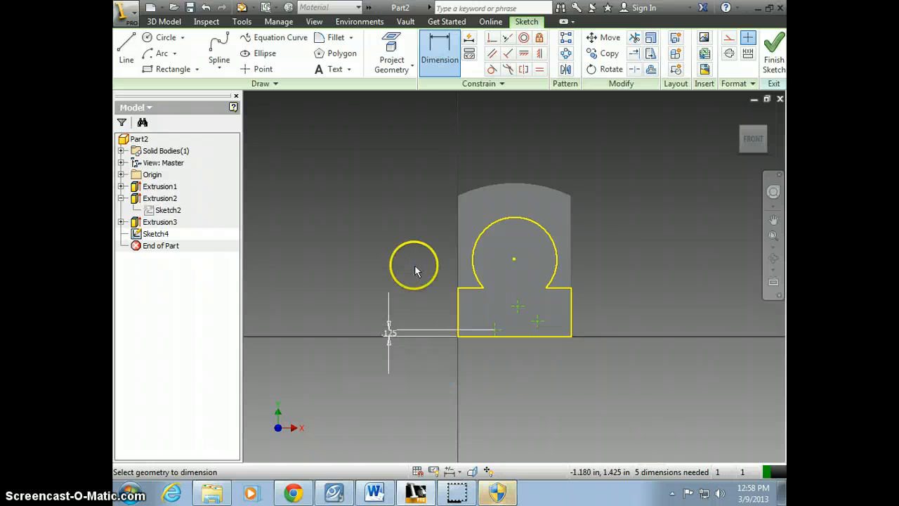
- Dimension the lower-right point .125 in above the base's bottom edge
click(526, 336)
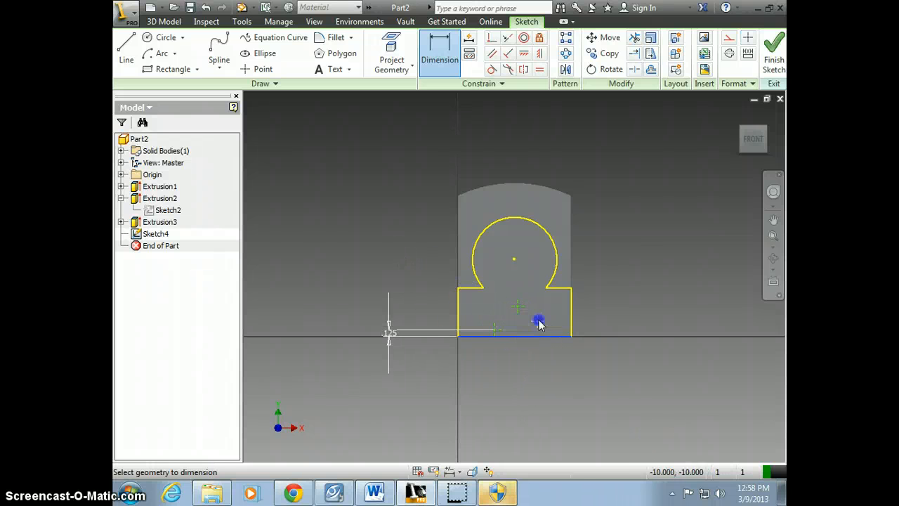
click(537, 321)
click(624, 332)
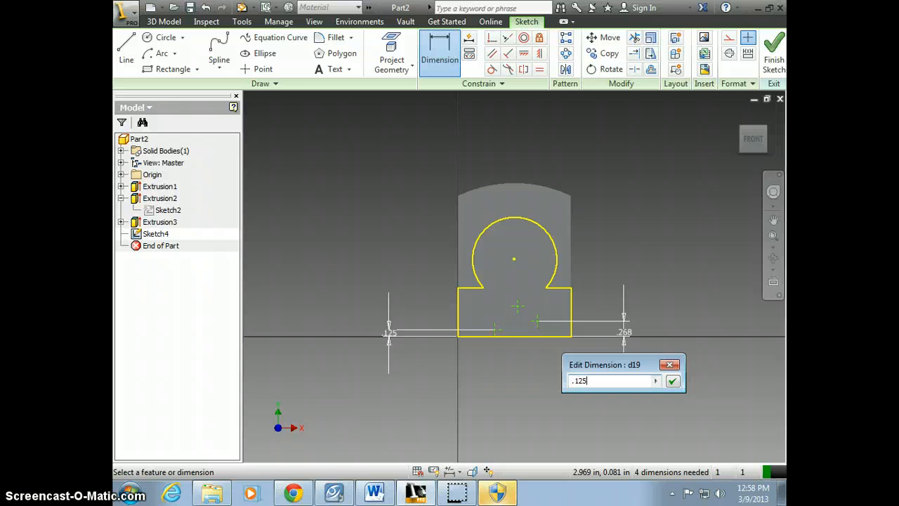
text(.125)
key(Return)
- Look up the upper hole's height in the Word drawing and dimension the upper point .625 in above the bottom edge in Inventor
key(alt+Tab)
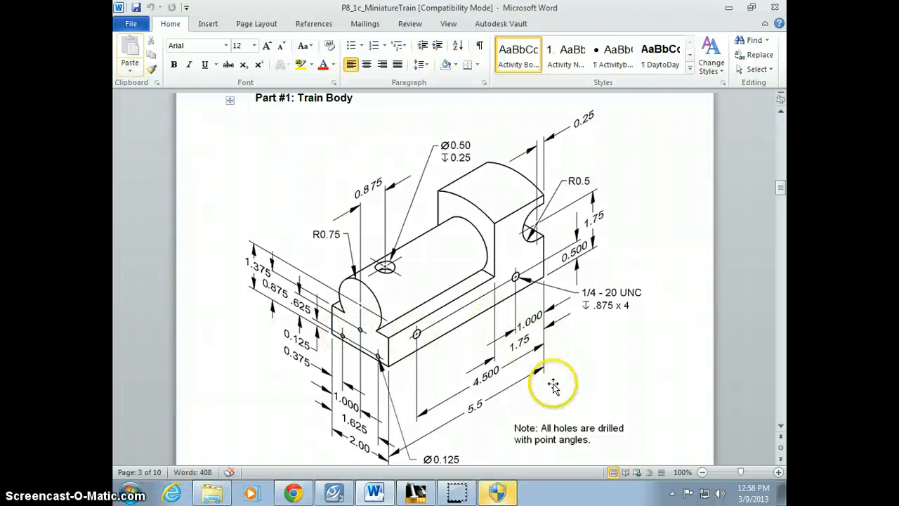
key(alt+Tab)
click(515, 337)
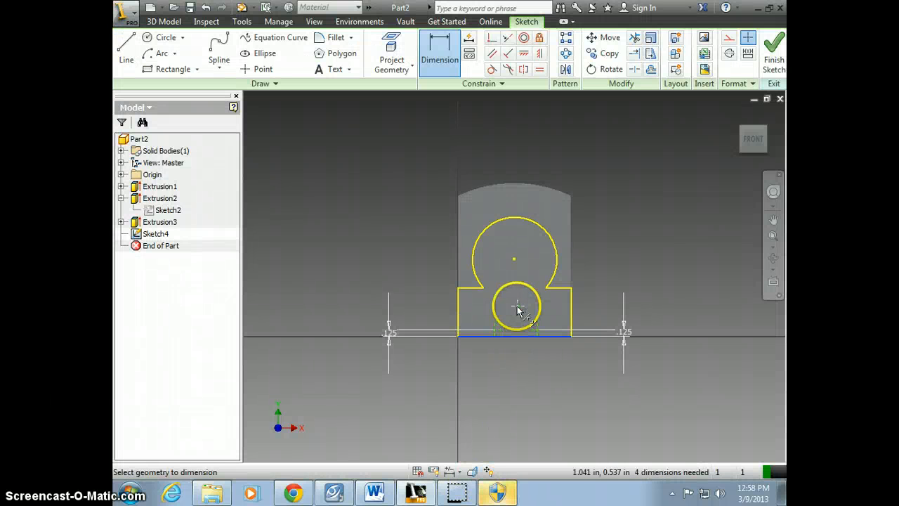
click(518, 307)
click(430, 314)
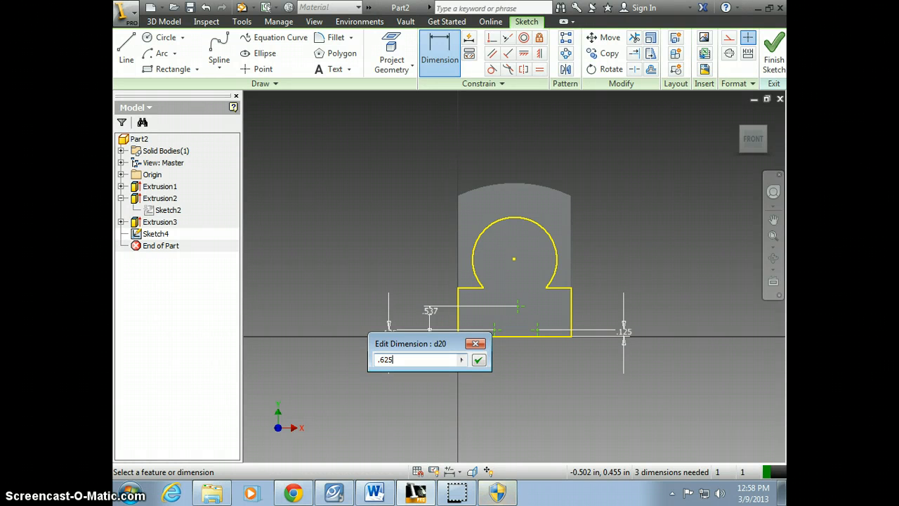
key(Return)
- Check the horizontal hole spacing in the Word drawing and dimension the lower-left point .375 in from the base's left edge in Inventor
key(alt+Tab)
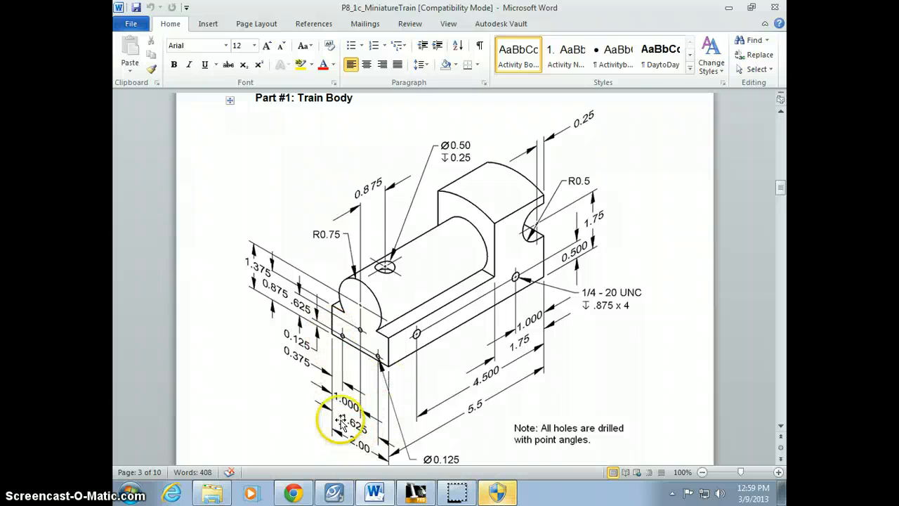
key(alt+Tab)
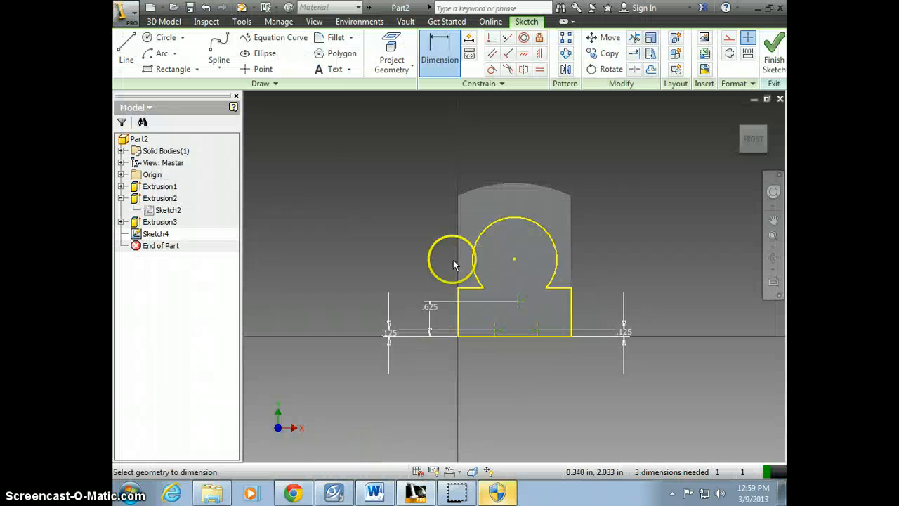
click(458, 319)
click(496, 328)
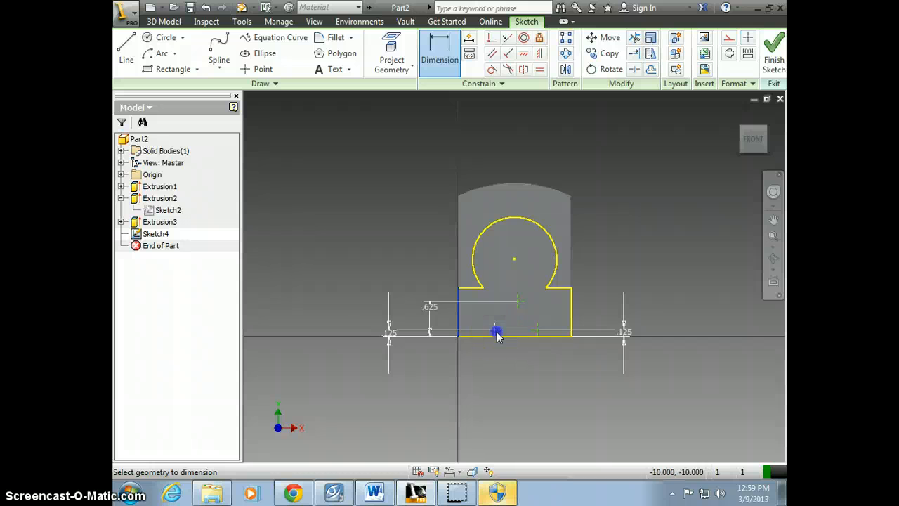
click(476, 373)
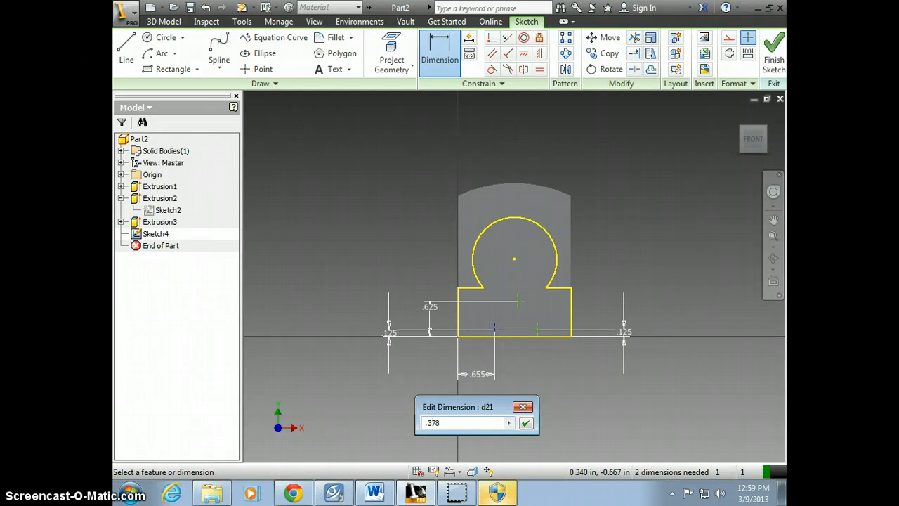
text(.375)
key(Return)
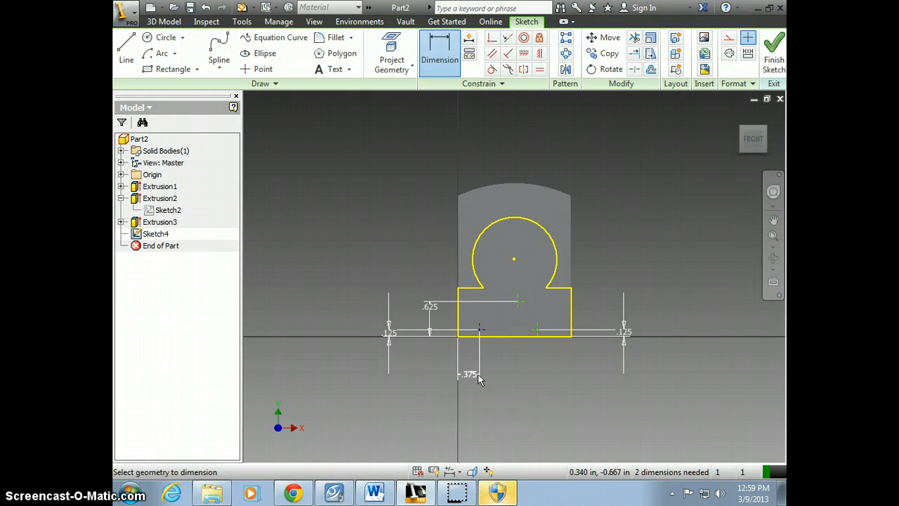
- Dimension the lower-right point 1.625 in from the base's left edge
click(461, 324)
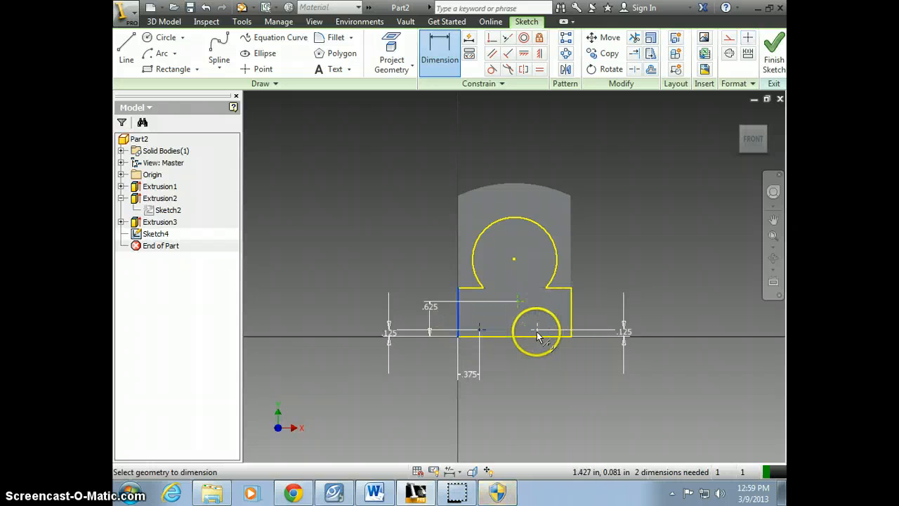
click(538, 328)
click(536, 402)
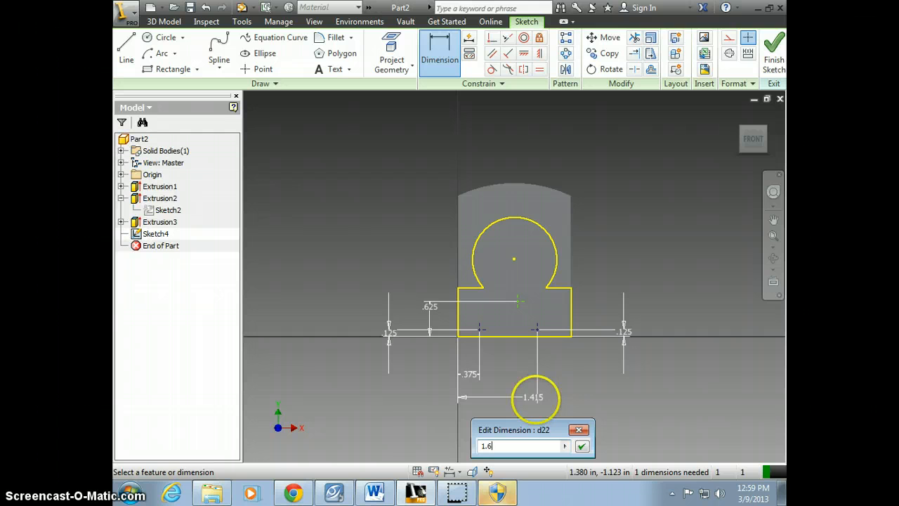
key(Return)
- Consult the Word drawing, dimension the upper point 1.000 in from the base's left edge in Inventor, and finish the sketch
key(alt+Tab)
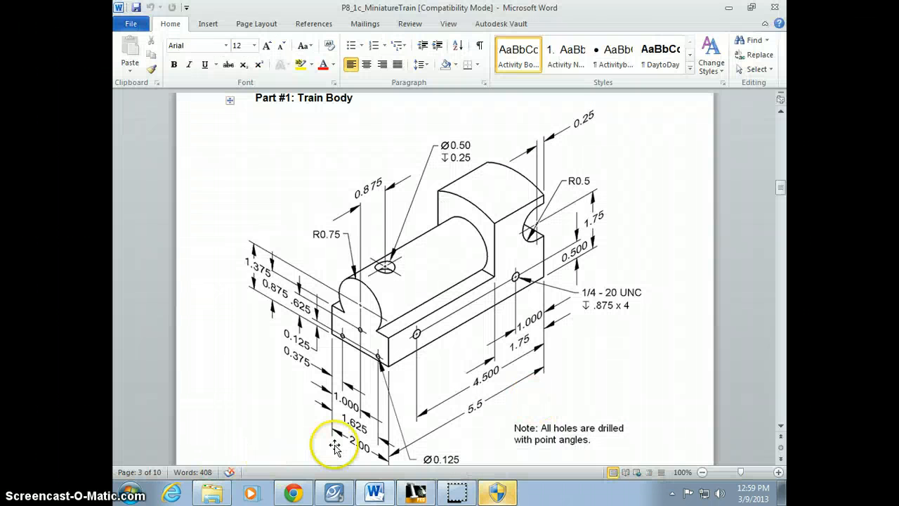
scroll(443, 415, down, 2)
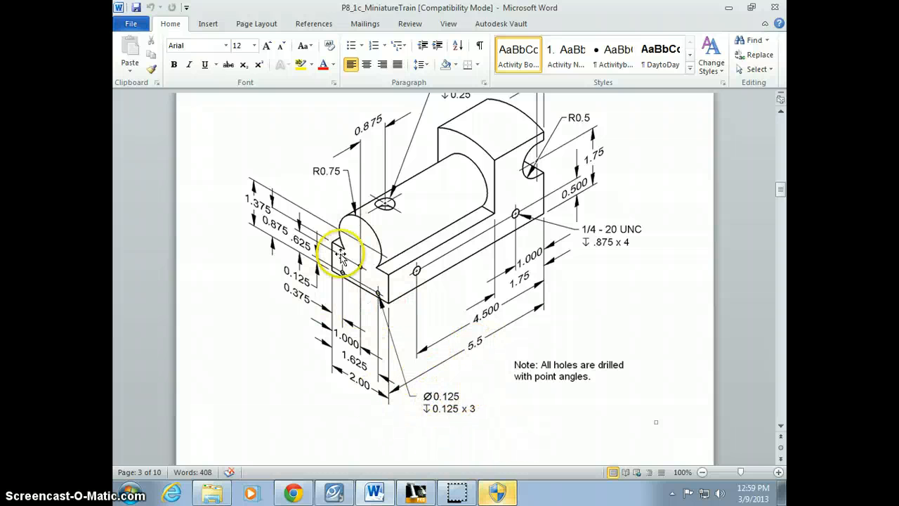
key(alt+Tab)
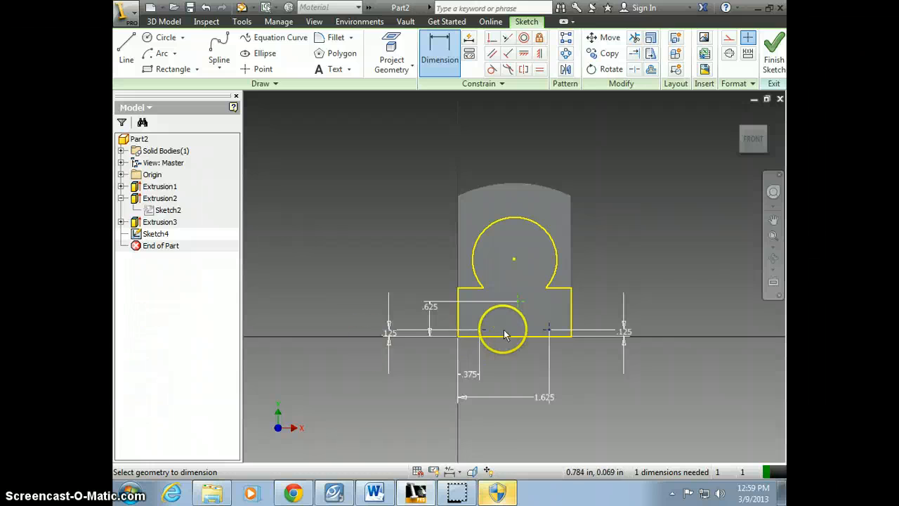
key(alt+Tab)
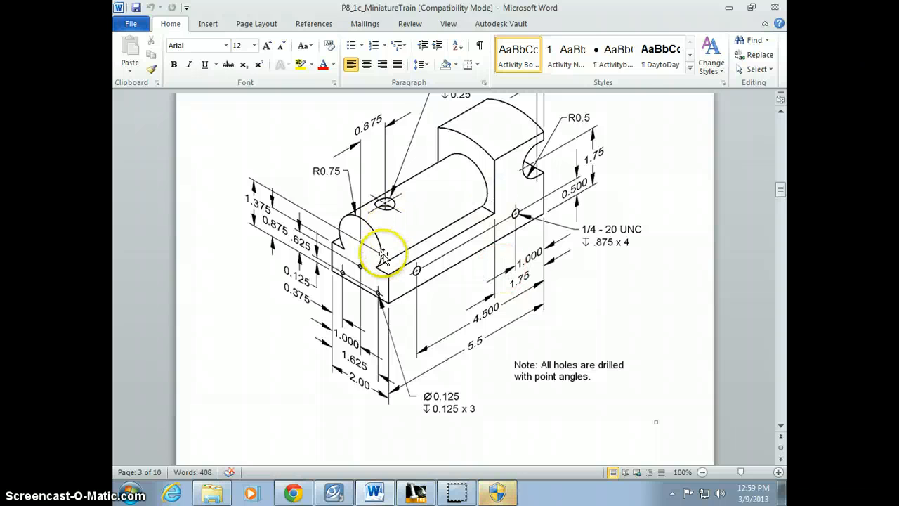
key(alt+Tab)
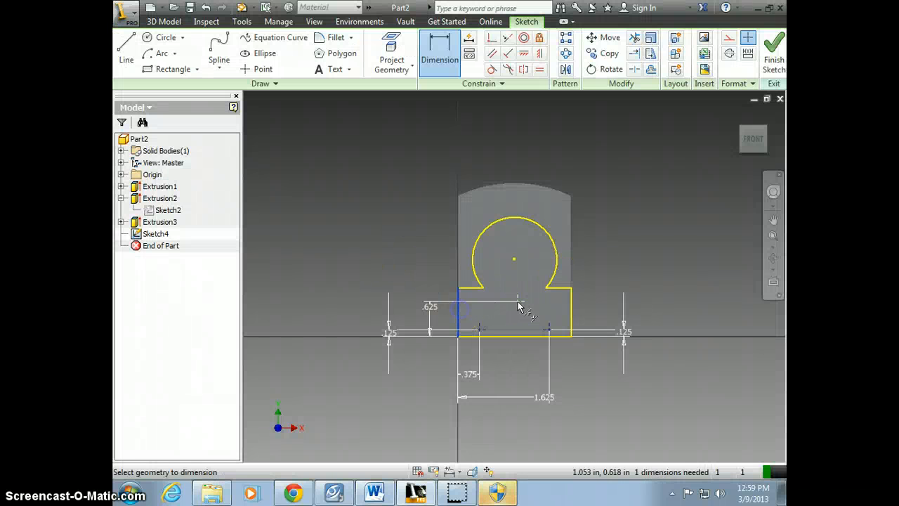
click(518, 302)
click(502, 315)
text(1)
key(Return)
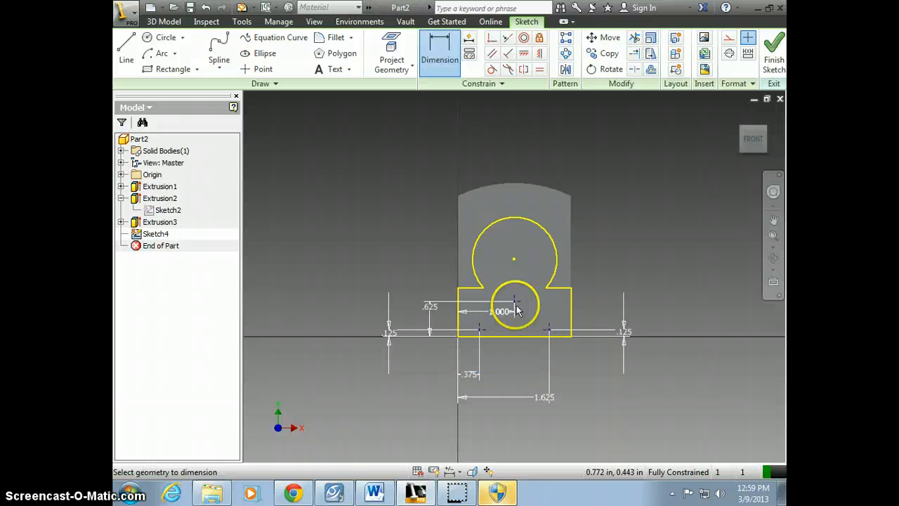
right_click(358, 244)
click(363, 283)
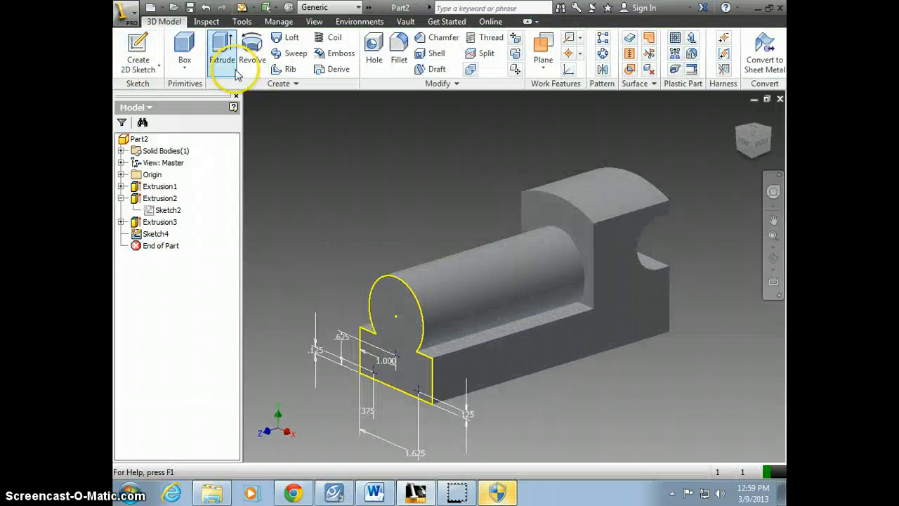
- Start holes on the three front-face sketch points, check their size in the Word drawing, and set the diameter to 0.125 in in Inventor
click(371, 43)
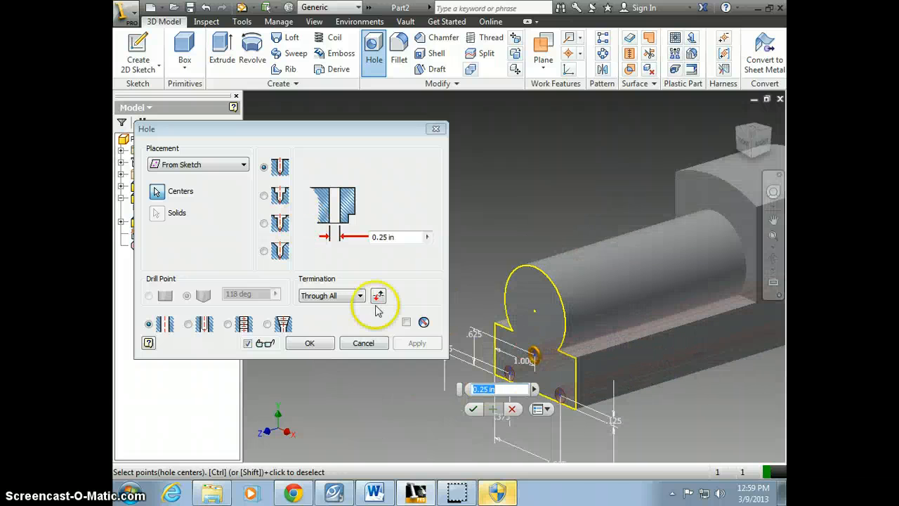
scroll(536, 401, down, 1)
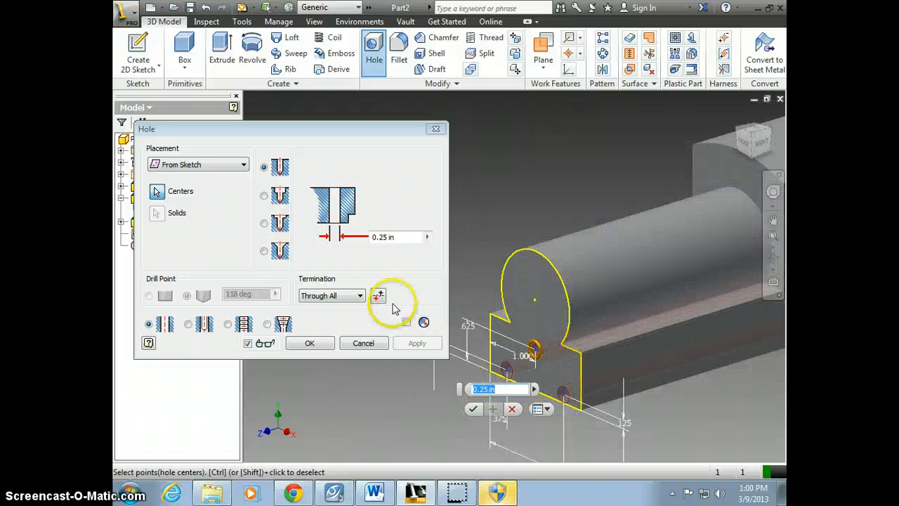
key(alt+Tab)
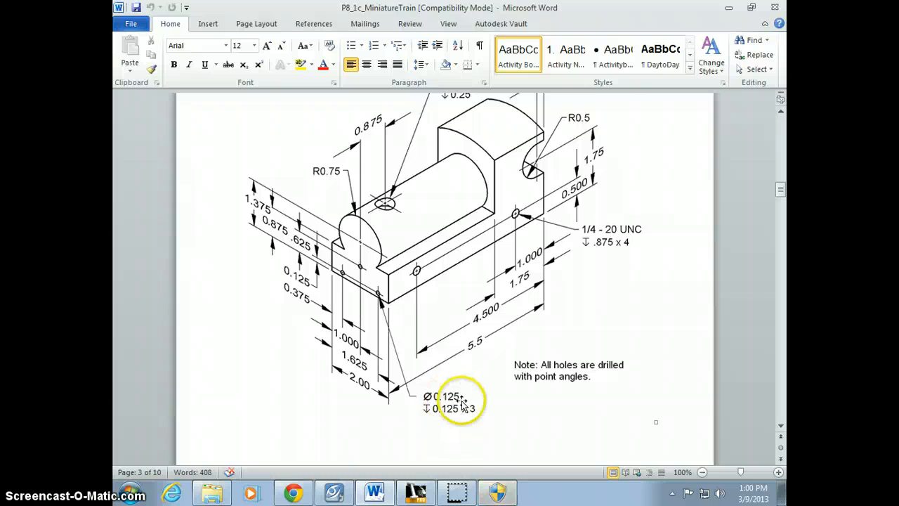
key(alt+Tab)
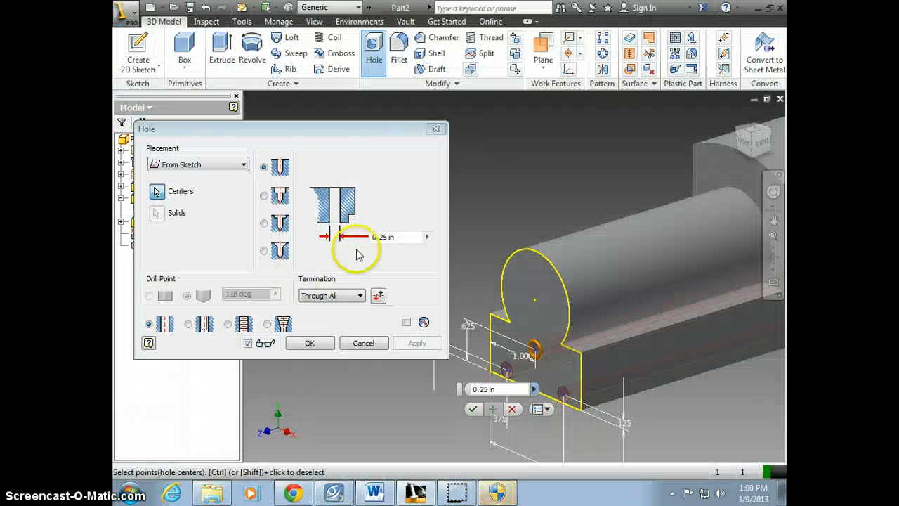
click(380, 237)
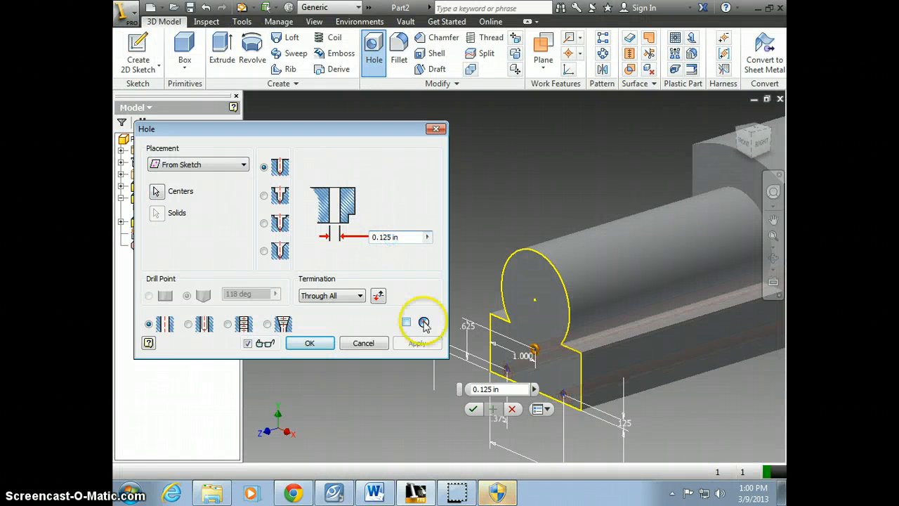
- Check the hole depth in the Word drawing, then create the three holes in Inventor with Distance termination and a depth of .125 in
key(alt+Tab)
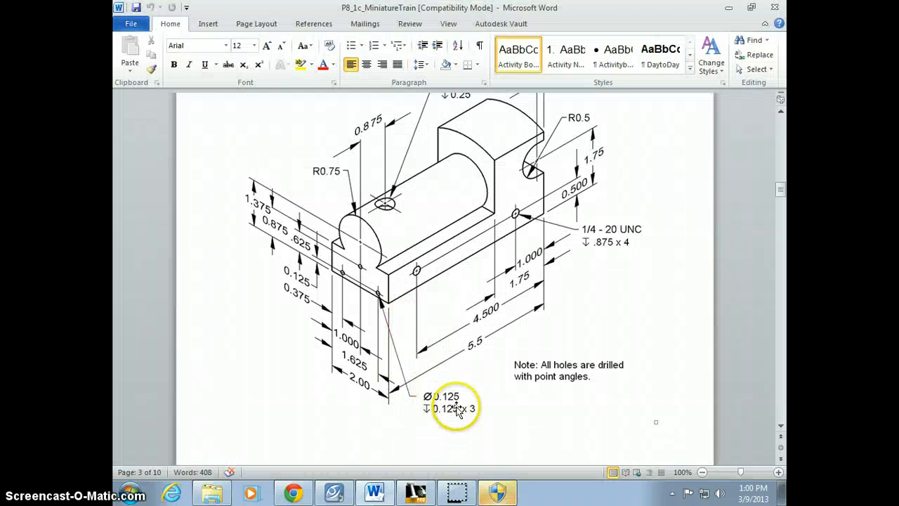
key(alt+Tab)
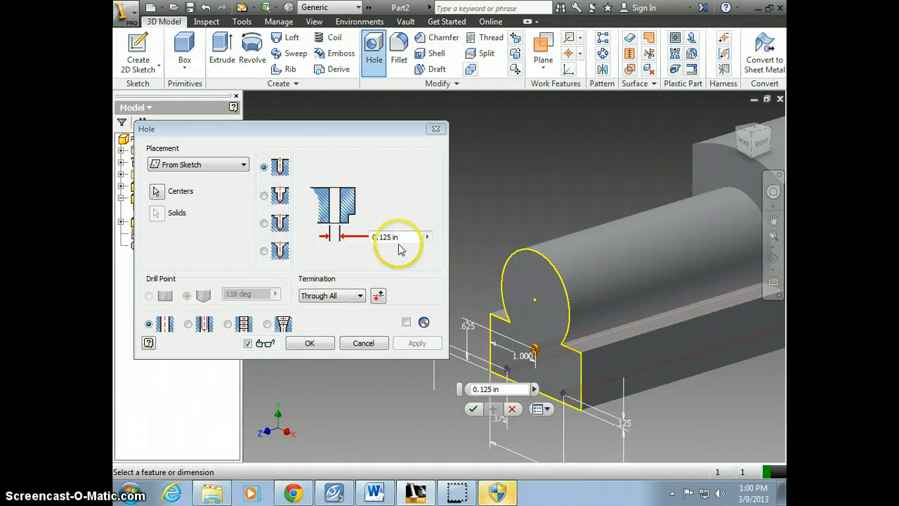
click(359, 296)
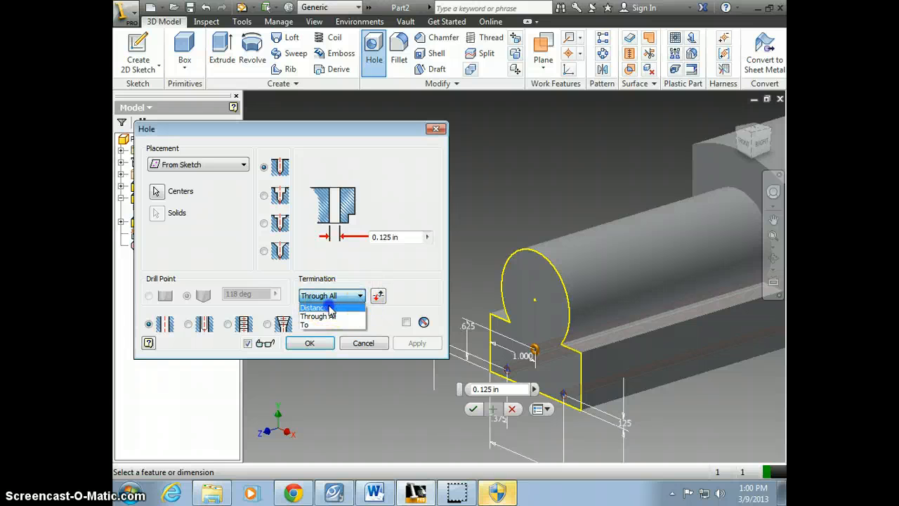
click(331, 309)
click(357, 296)
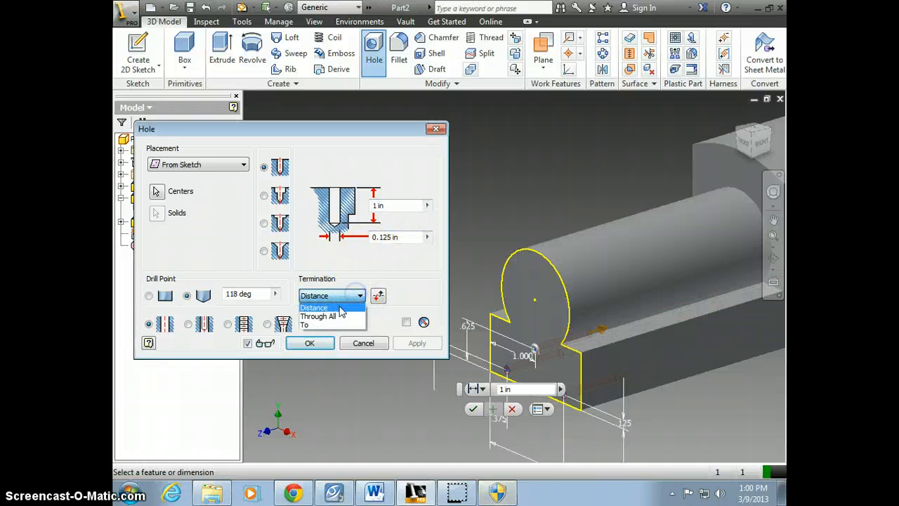
click(340, 309)
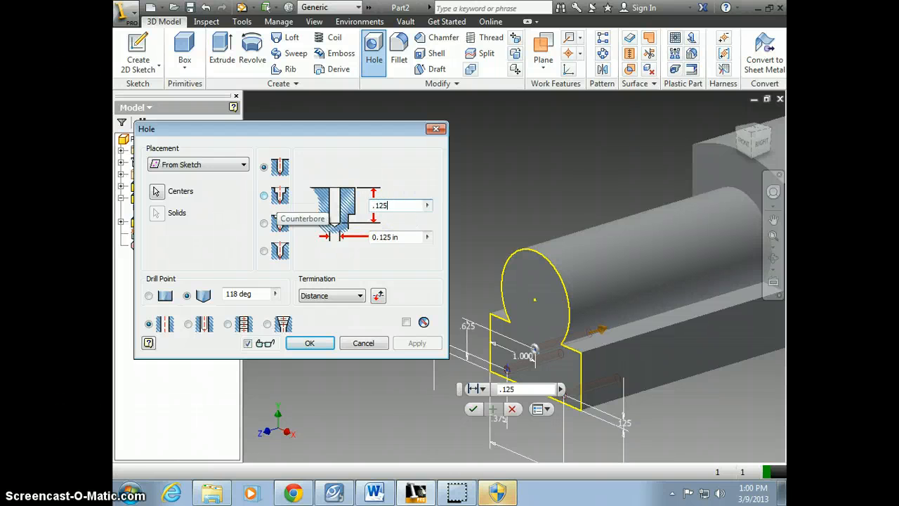
key(Return)
scroll(429, 418, down, 3)
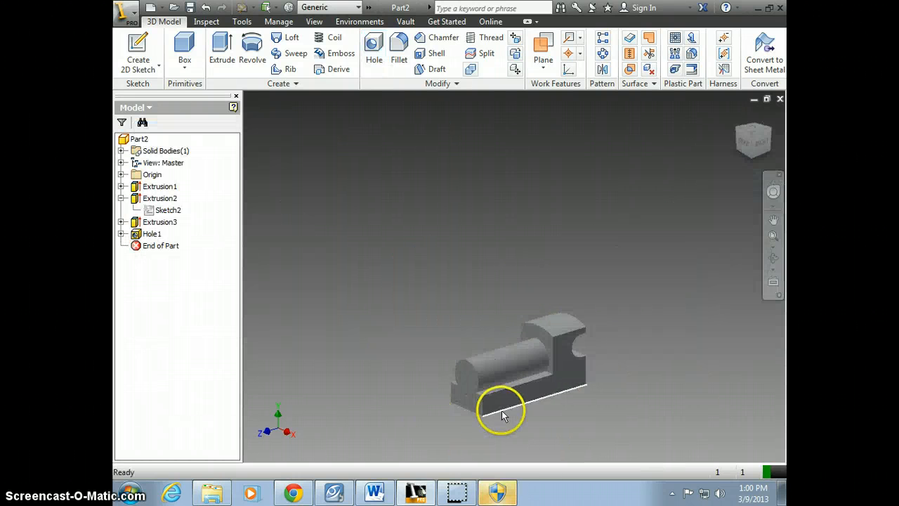
- Check the side holes in the Word drawing, then sketch two hole center points on the train's right side face in Inventor
key(alt+Tab)
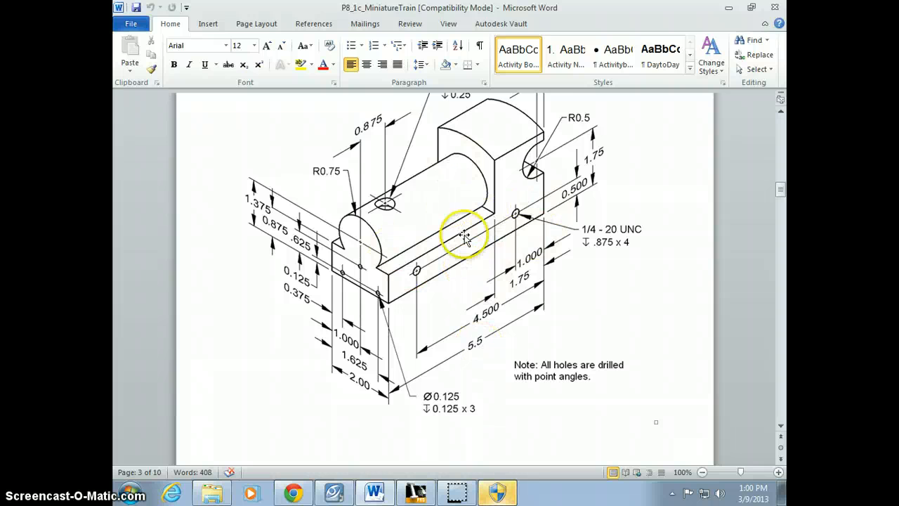
key(alt+Tab)
click(138, 49)
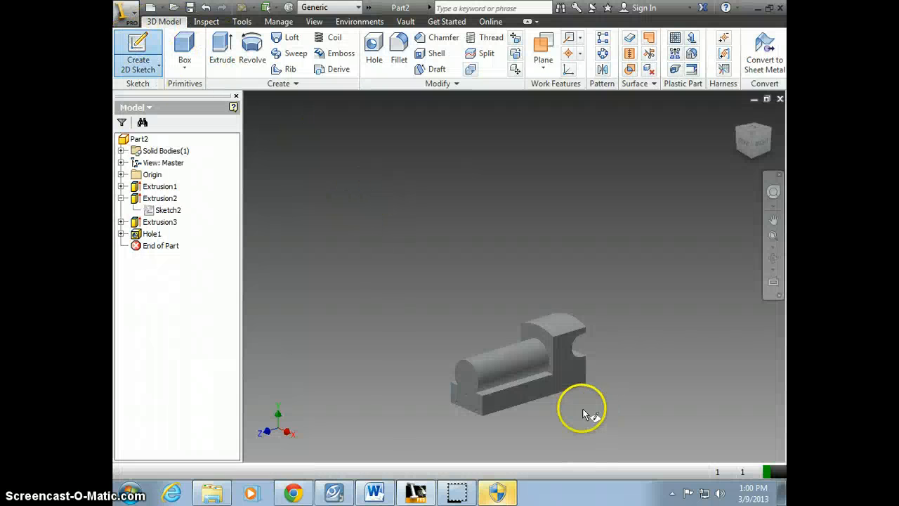
click(546, 391)
scroll(488, 269, up, 5)
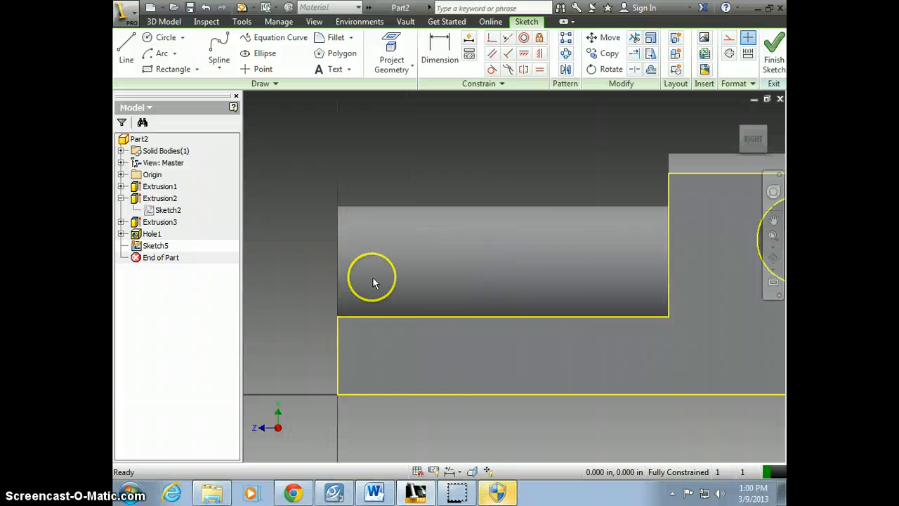
scroll(372, 275, down, 2)
click(258, 70)
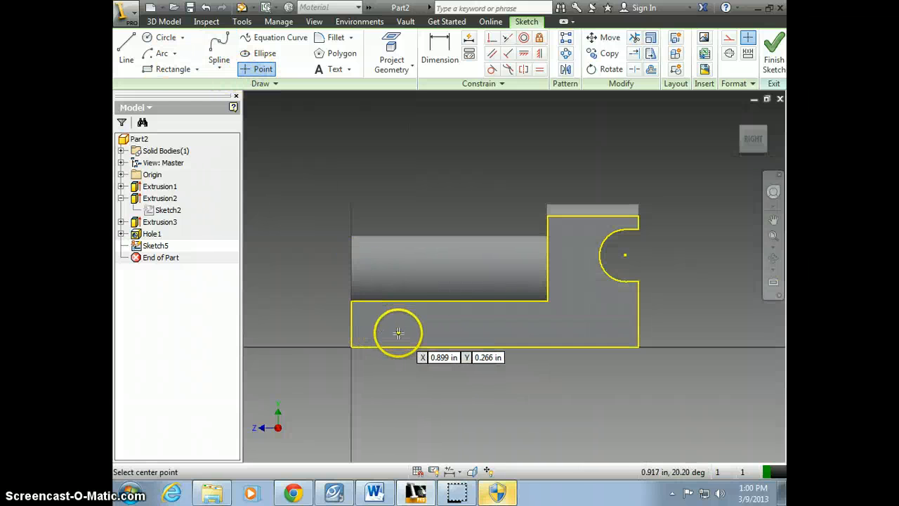
click(398, 333)
click(588, 333)
- Look up the side holes' height in the Word drawing and dimension the front point .5 in above the bottom edge in Inventor
key(alt+Tab)
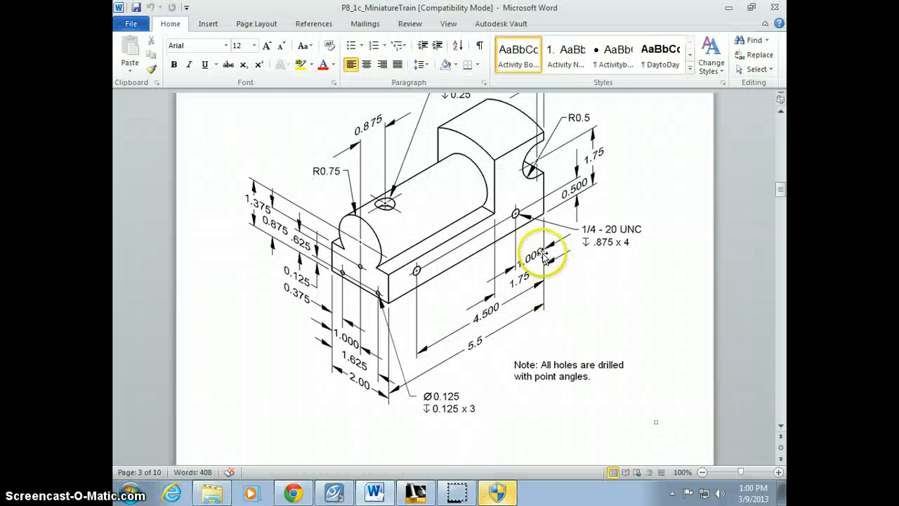
key(alt+Tab)
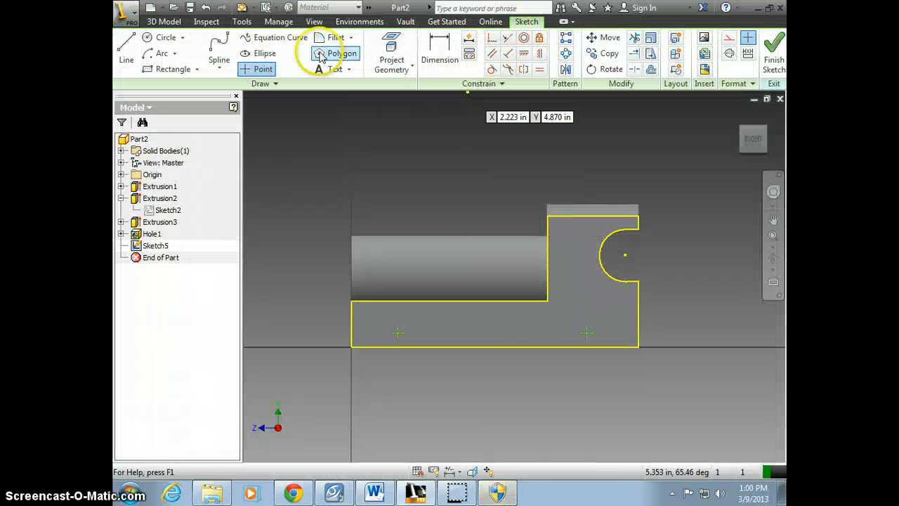
click(432, 46)
click(398, 333)
click(351, 332)
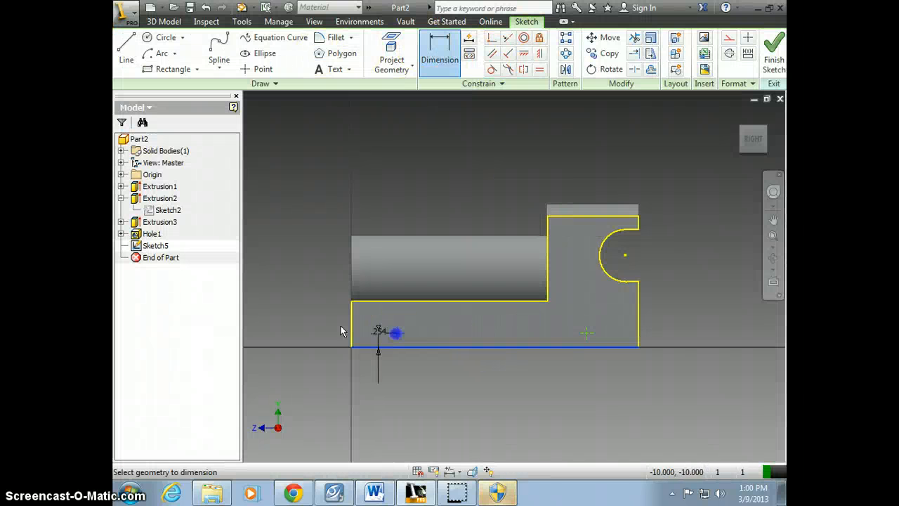
click(302, 330)
text(.5)
key(Return)
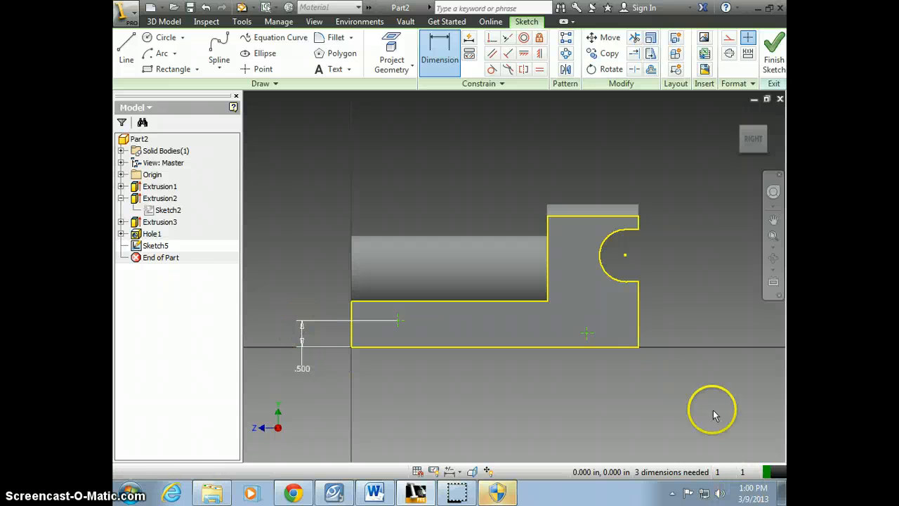
- Dimension the rear point on the side face .5 in above the bottom edge
click(590, 344)
click(586, 333)
click(555, 337)
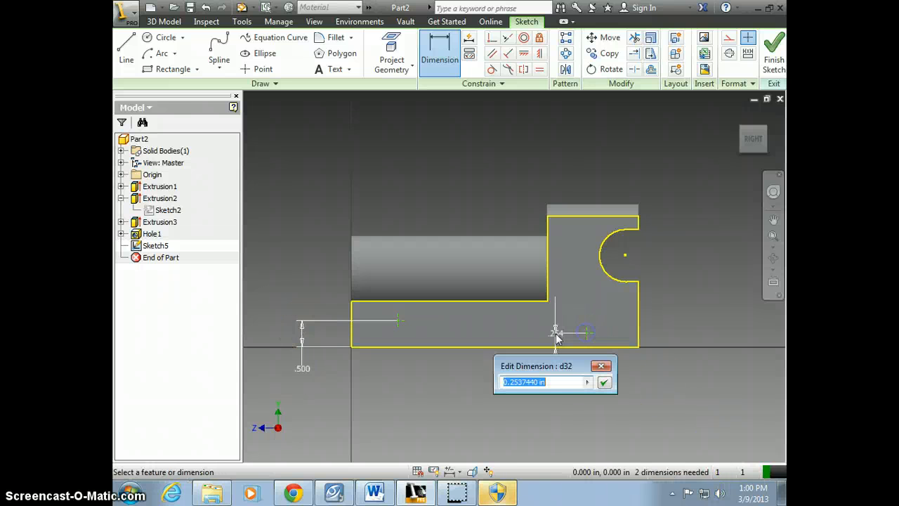
text(.5)
key(Return)
- Check the horizontal hole spacing in the Word drawing and dimension the rear point 1.000 in from the train's rear edge in Inventor
key(alt+Tab)
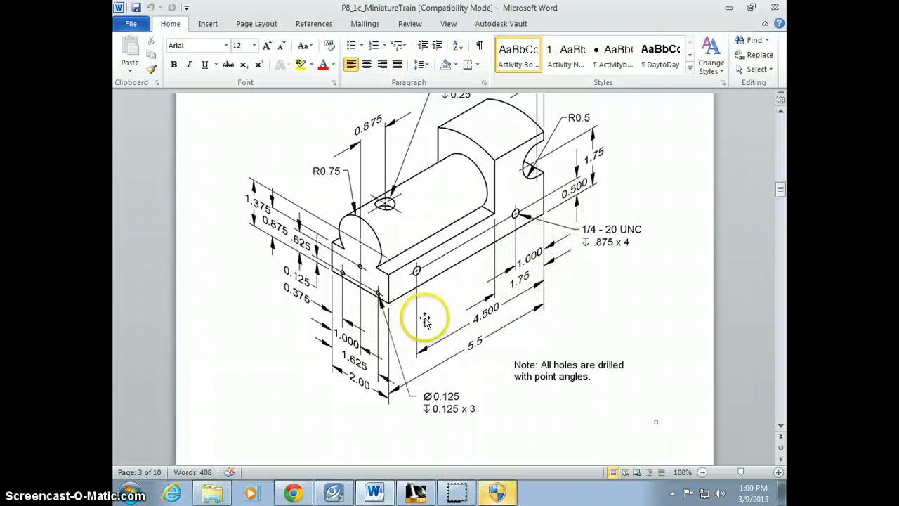
key(alt+Tab)
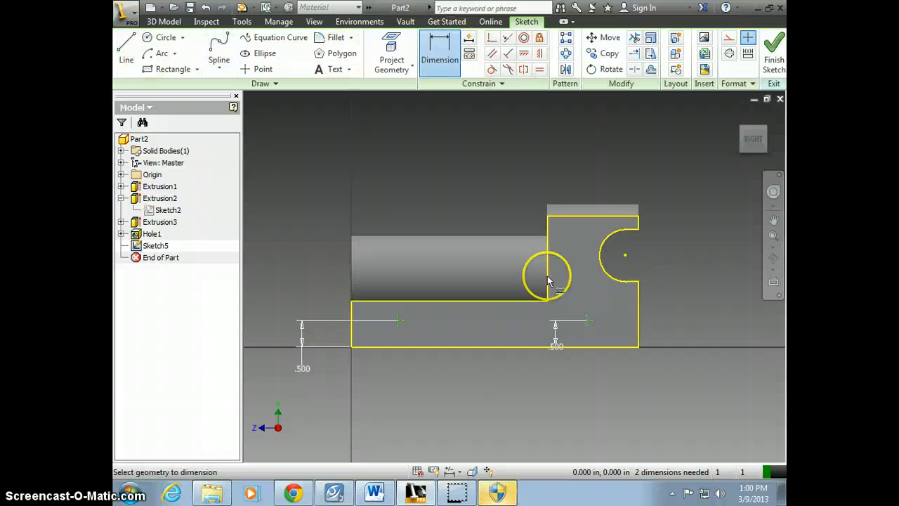
click(589, 321)
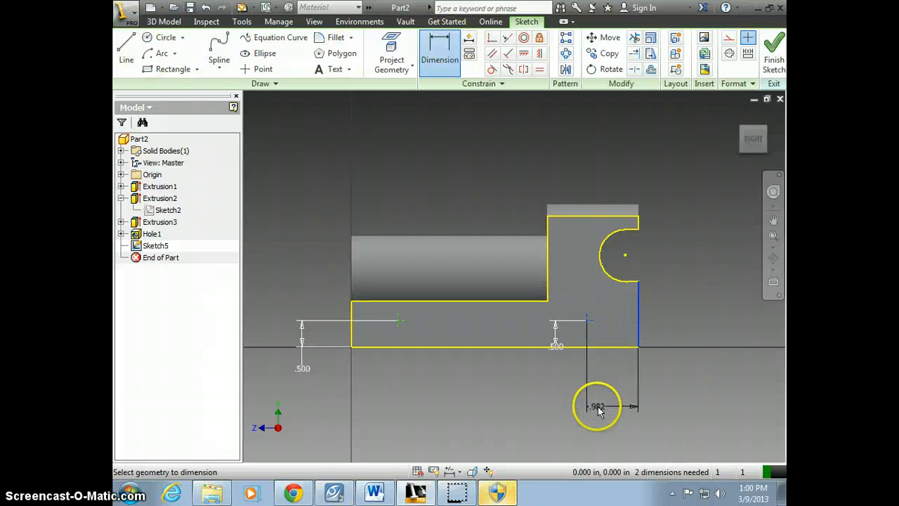
click(596, 408)
key(Return)
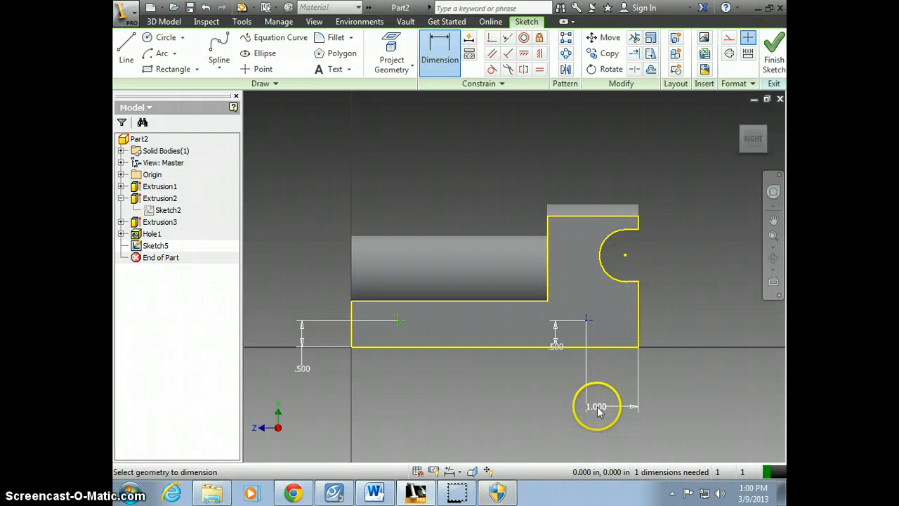
- Dimension the front point on the side face 4.500 in from the train's rear edge
click(639, 328)
click(397, 320)
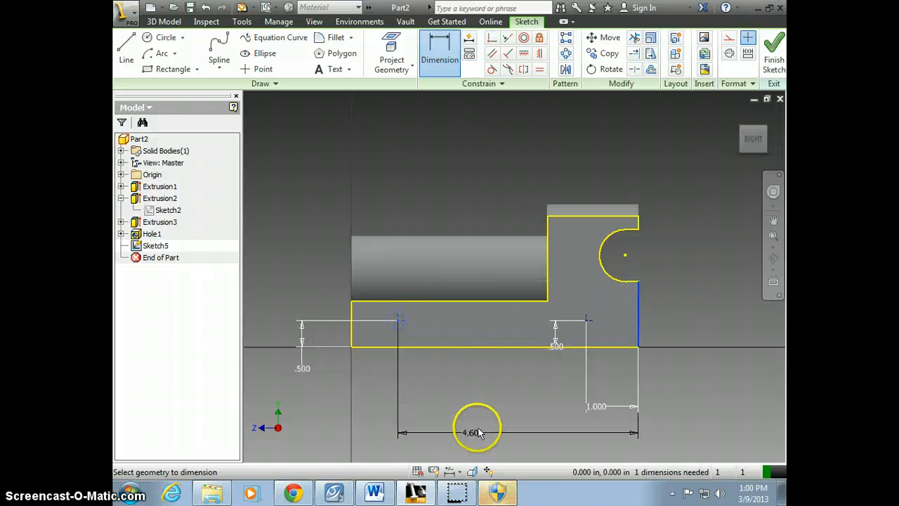
click(477, 428)
text(4.500)
key(Return)
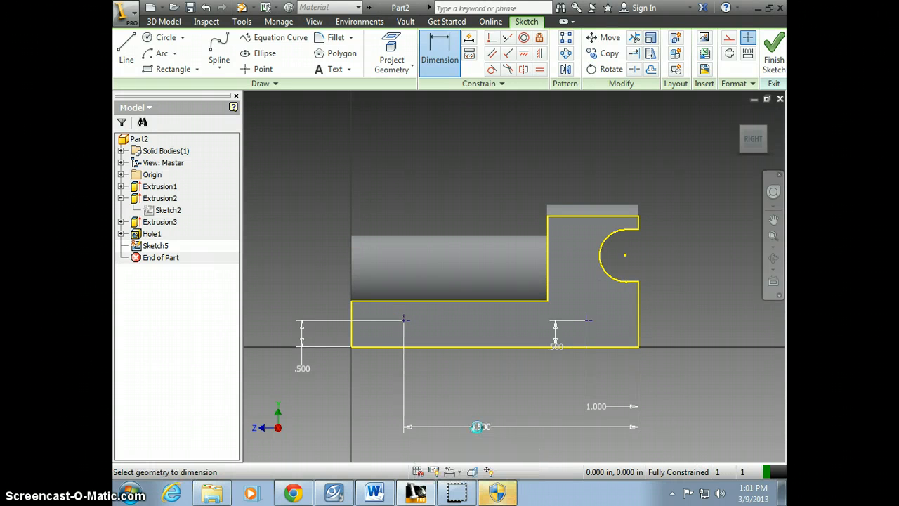
- Check the side holes' thread callout in the Word drawing and finish the side-face sketch in Inventor
key(alt+Tab)
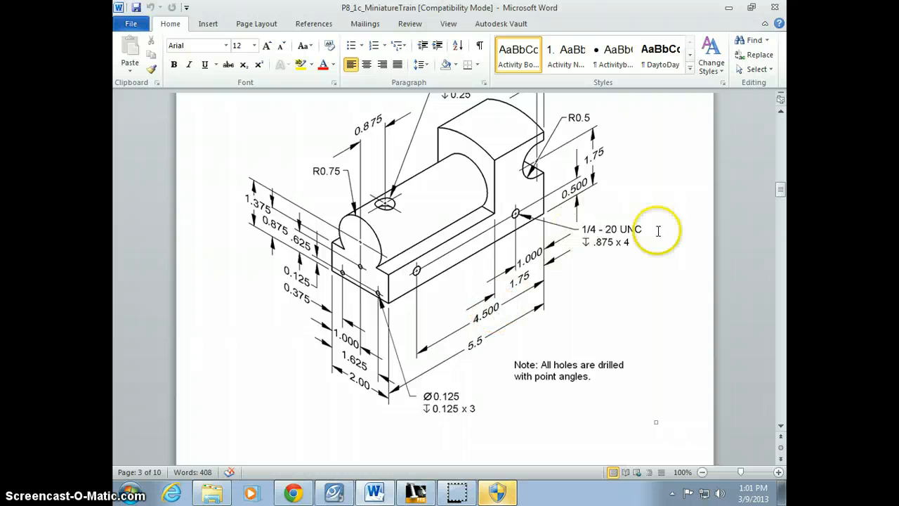
key(alt+Tab)
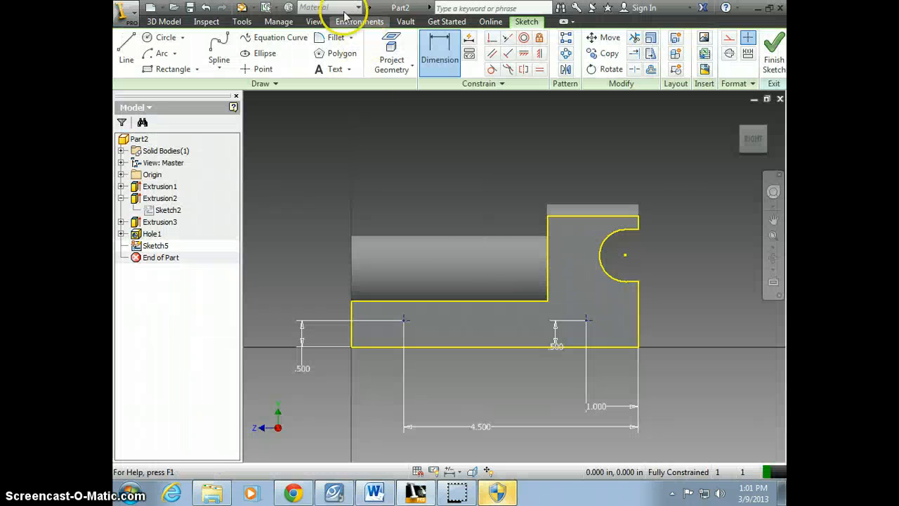
right_click(403, 176)
click(424, 212)
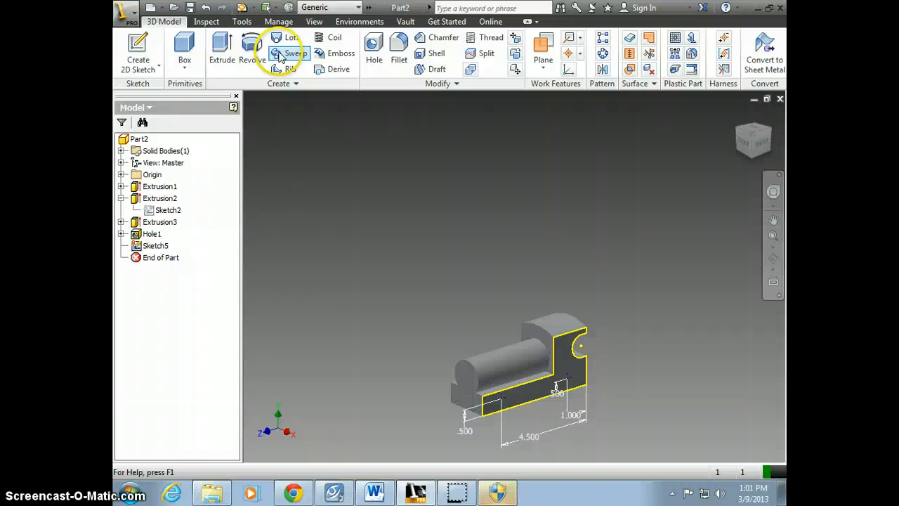
click(373, 43)
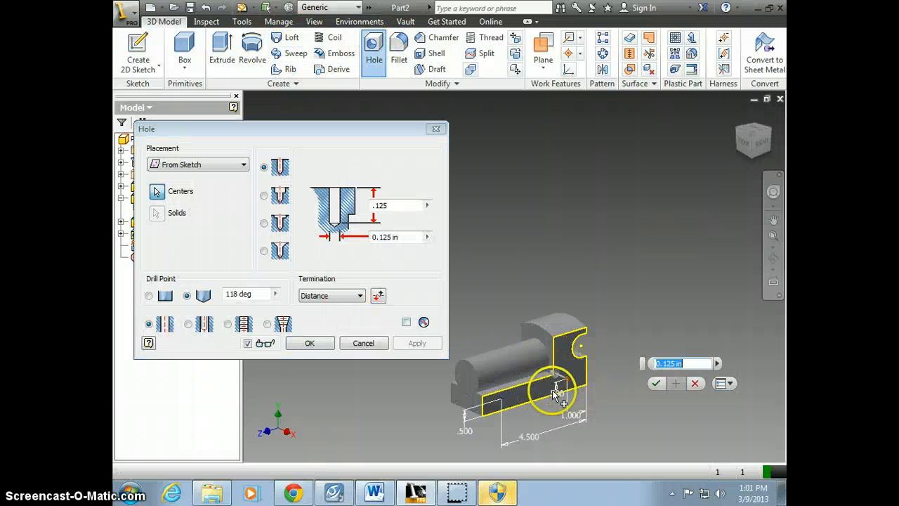
scroll(559, 385, up, 3)
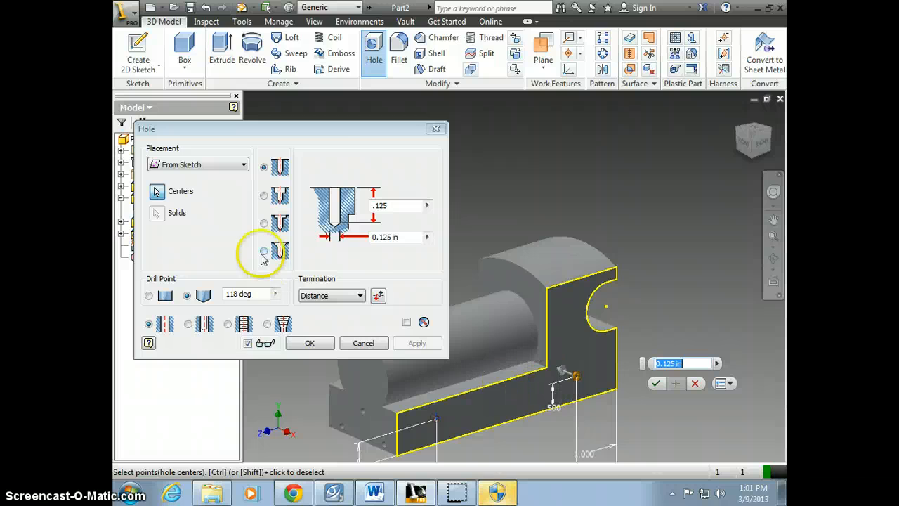
key(alt+Tab)
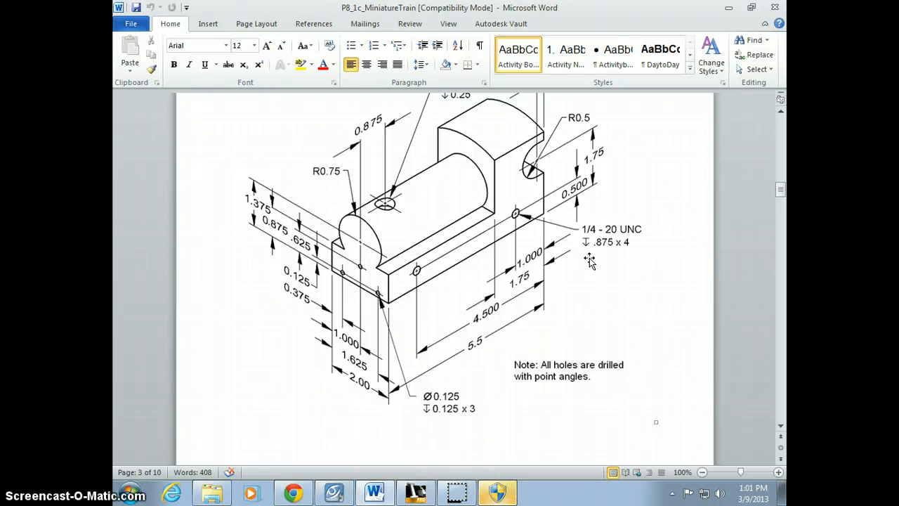
key(alt+Tab)
key(alt+Tab)
key(alt+Tab)
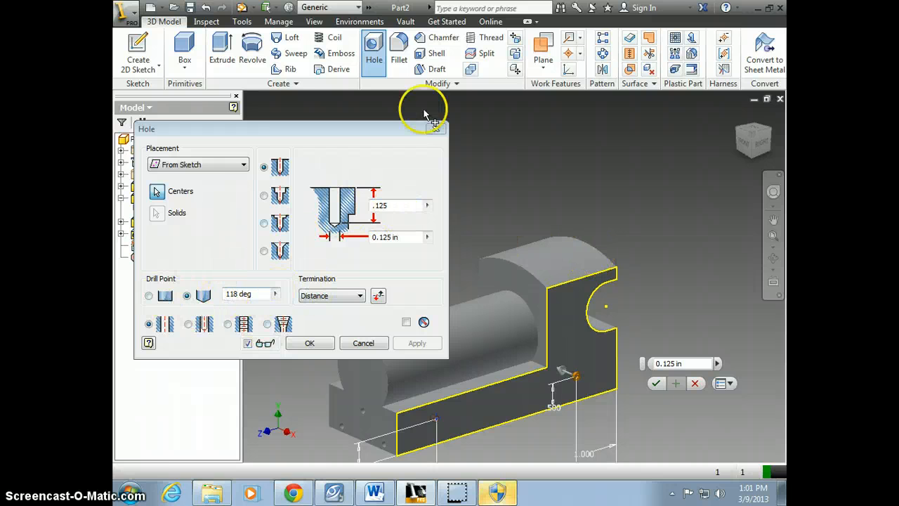
click(435, 128)
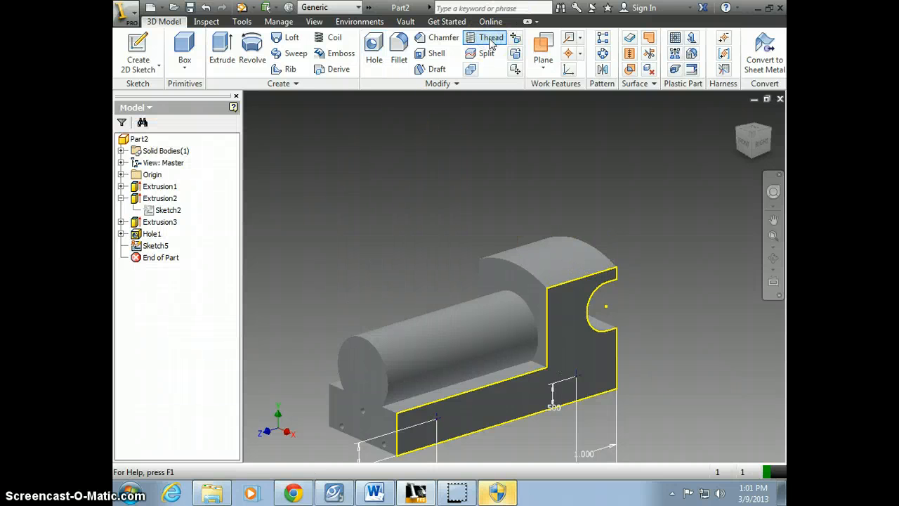
click(491, 40)
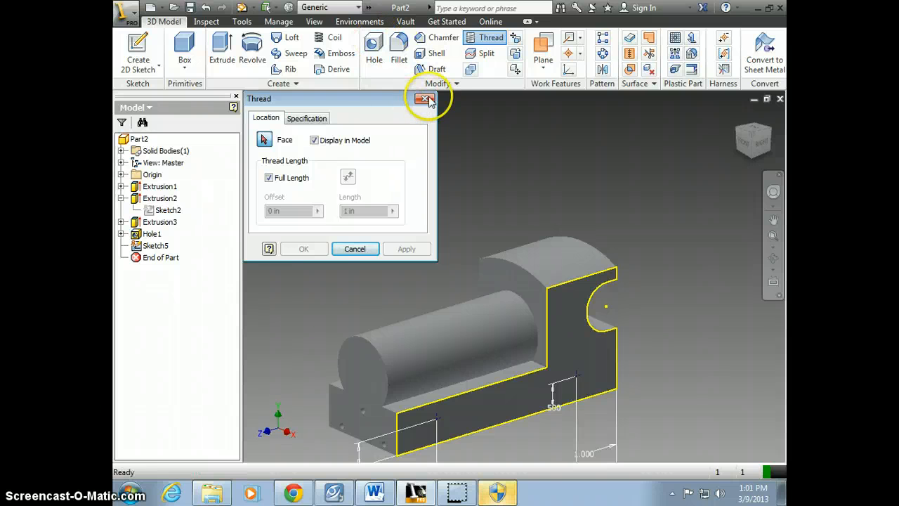
click(425, 99)
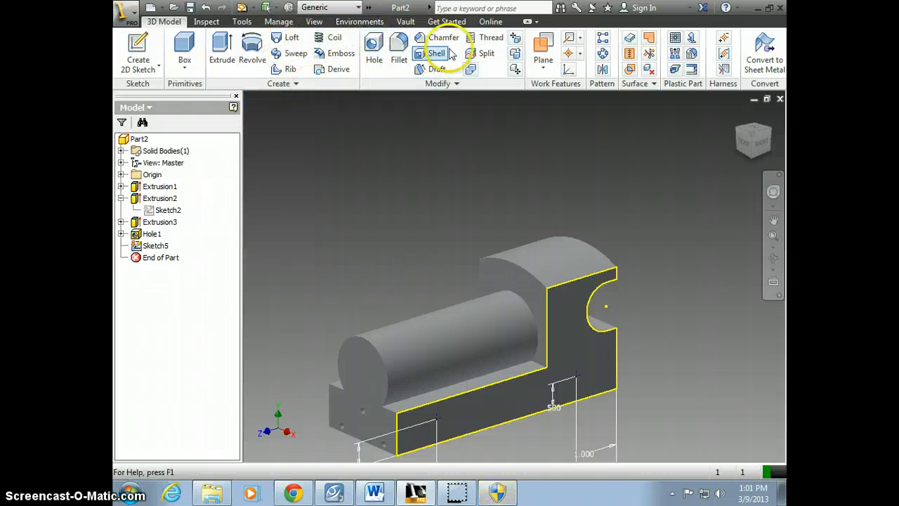
- Check the side-hole callout in the Word drawing and create 0.25 in diameter, 0.125 in deep drilled holes at both side-face points in Inventor
click(373, 46)
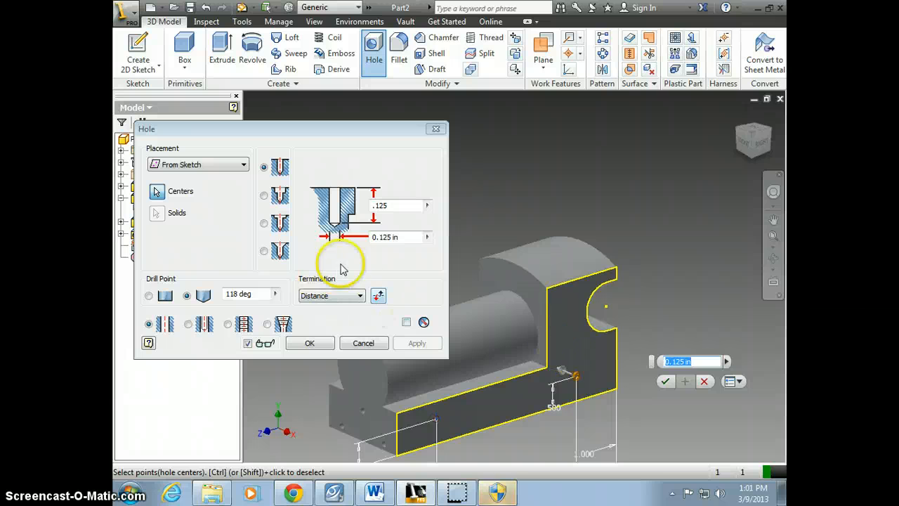
key(alt+Tab)
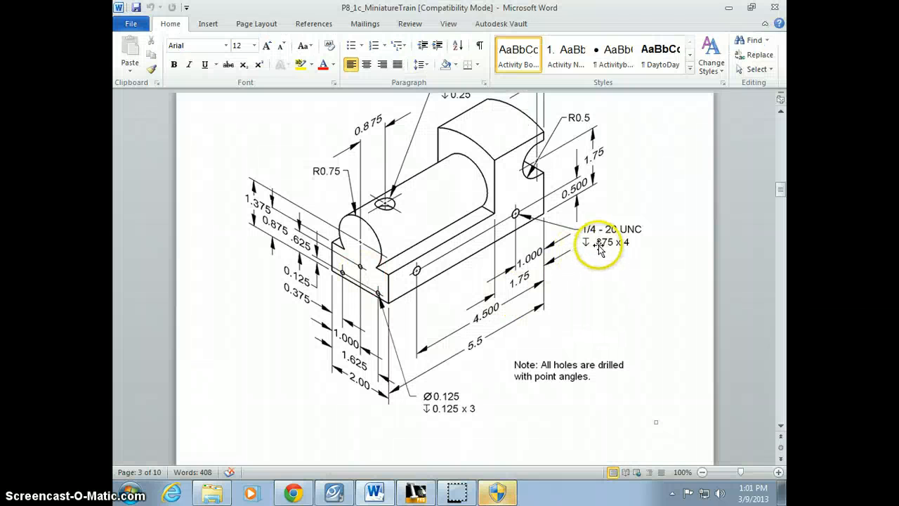
key(alt+Tab)
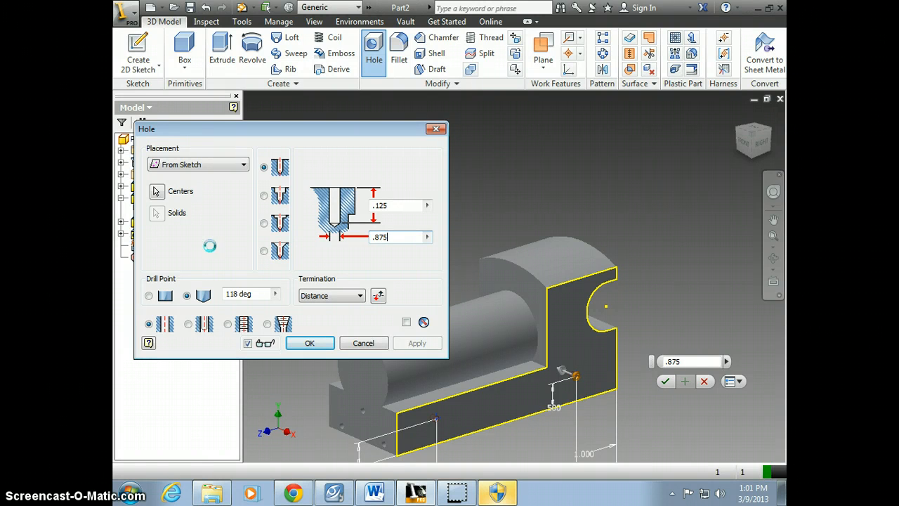
key(alt+Tab)
key(alt+Tab)
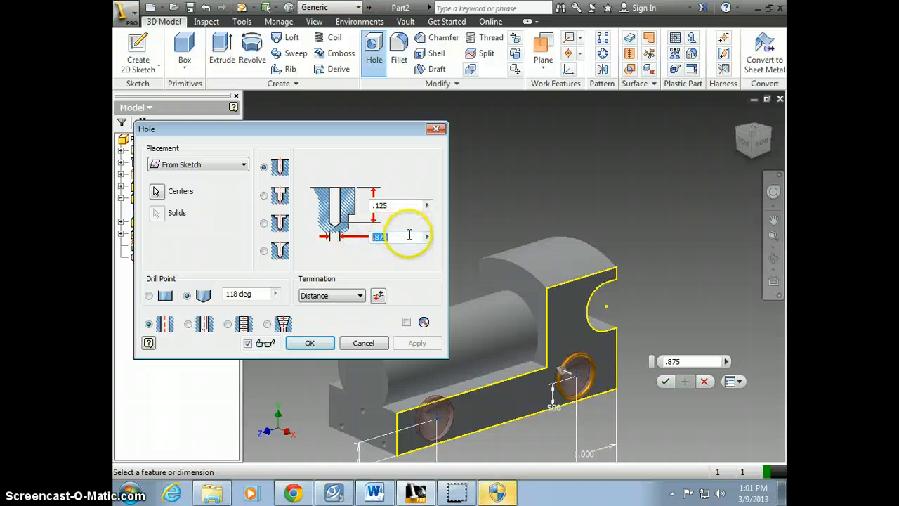
key(alt+Tab)
key(alt+Tab)
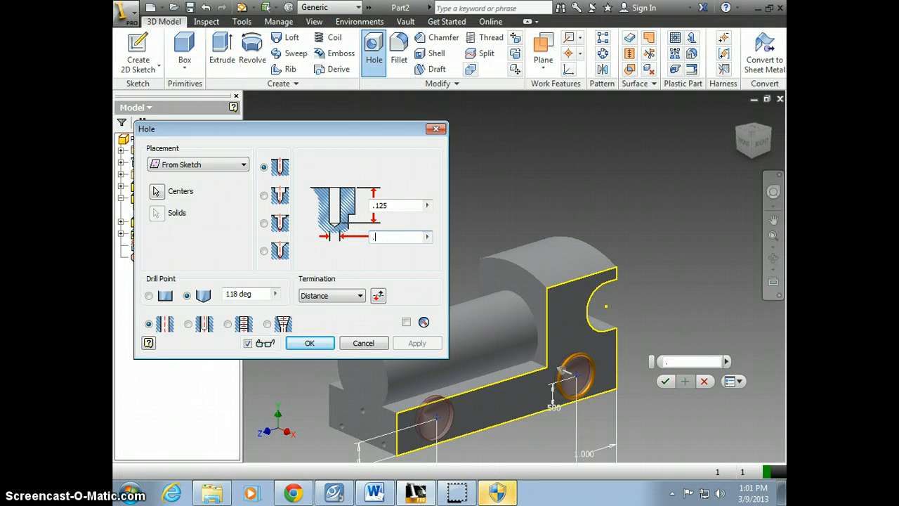
key(Return)
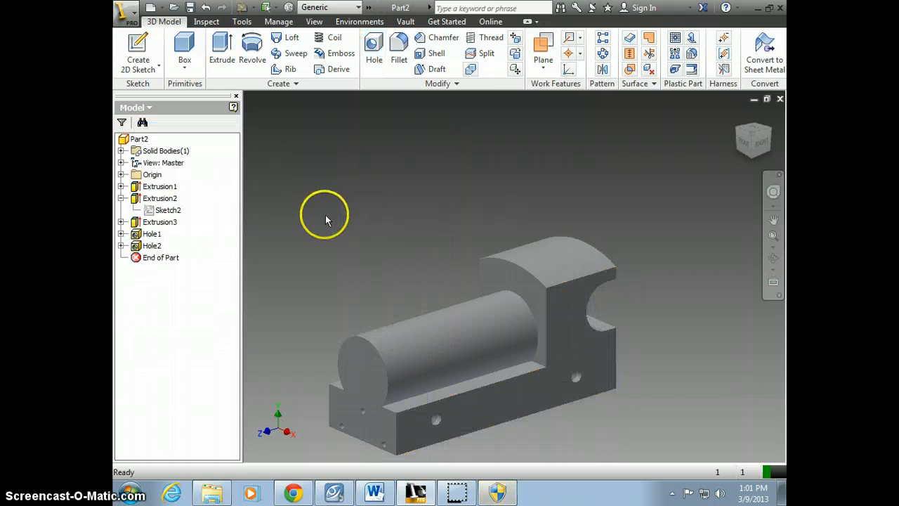
- Edit the side-face hole feature and set its depth to .875 in
double_click(135, 246)
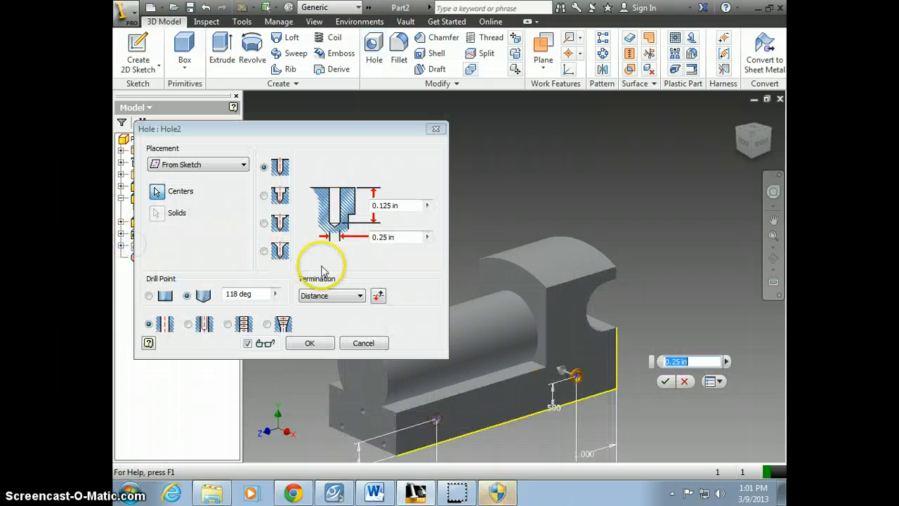
click(407, 205)
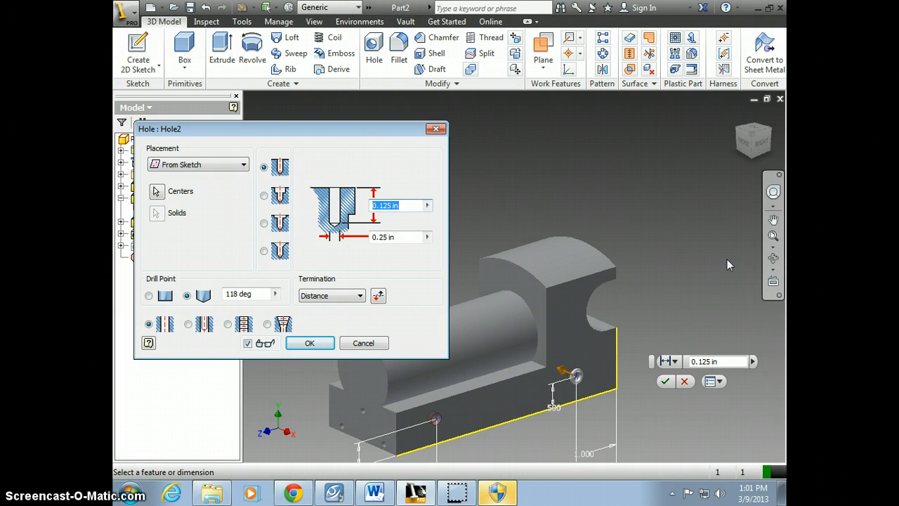
text(.875)
key(Return)
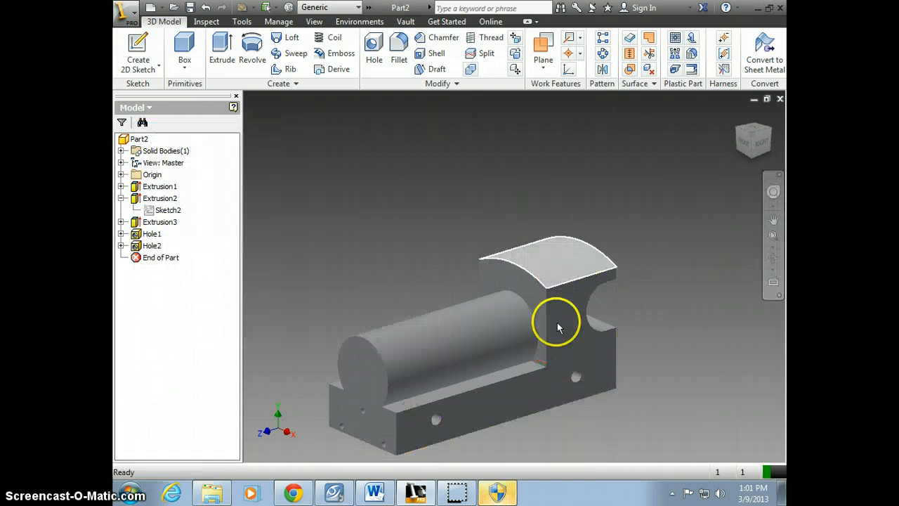
- Compare the thread callout in the Word drawing and apply a 1/4-20 UNC ANSI Unified thread to the rear side hole in Inventor
click(489, 38)
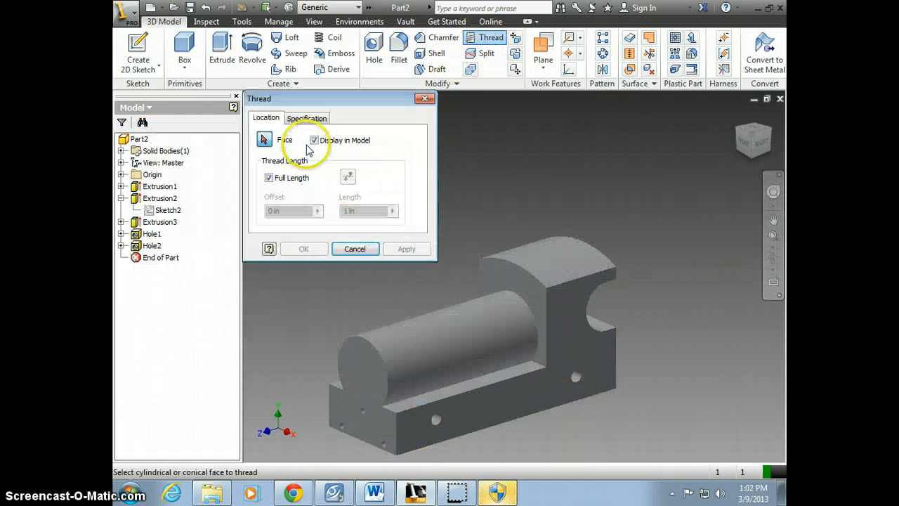
click(576, 375)
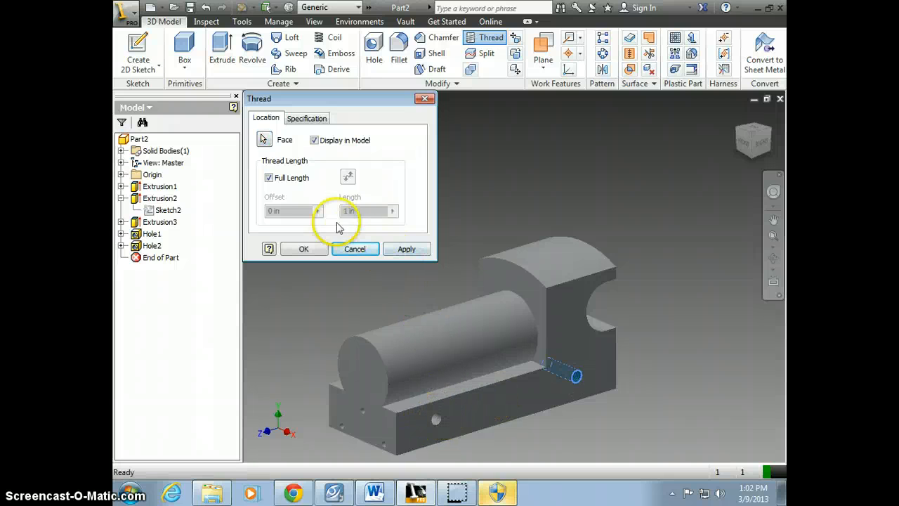
click(307, 119)
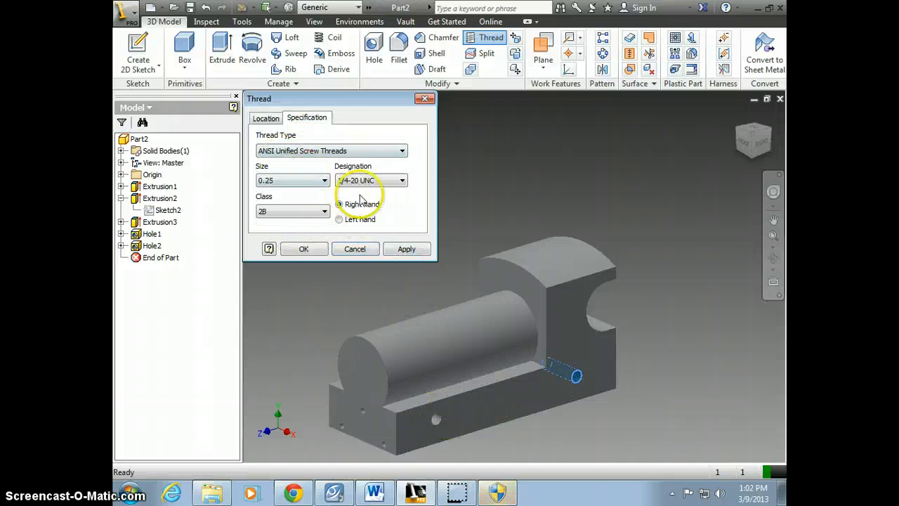
key(alt+Tab)
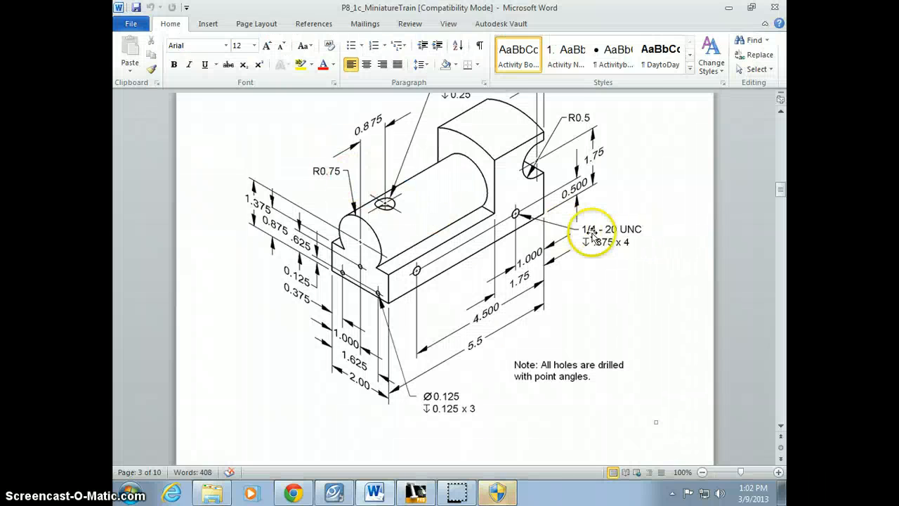
key(alt+Tab)
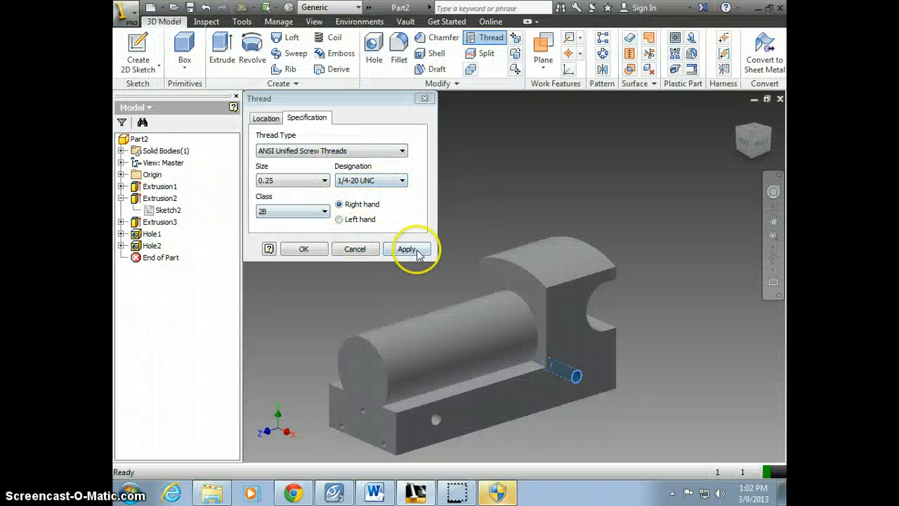
click(408, 249)
- Apply the 1/4-20 UNC thread to the front side hole and finish the Thread command
click(436, 420)
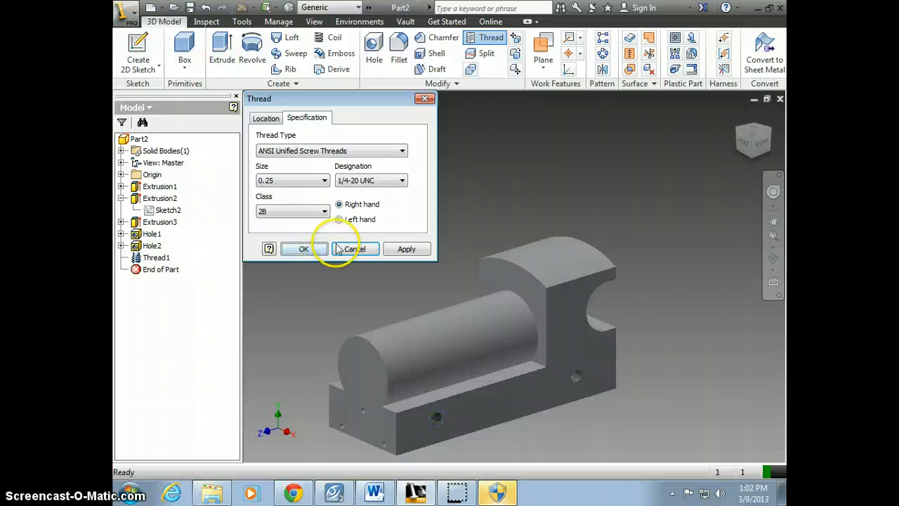
click(402, 249)
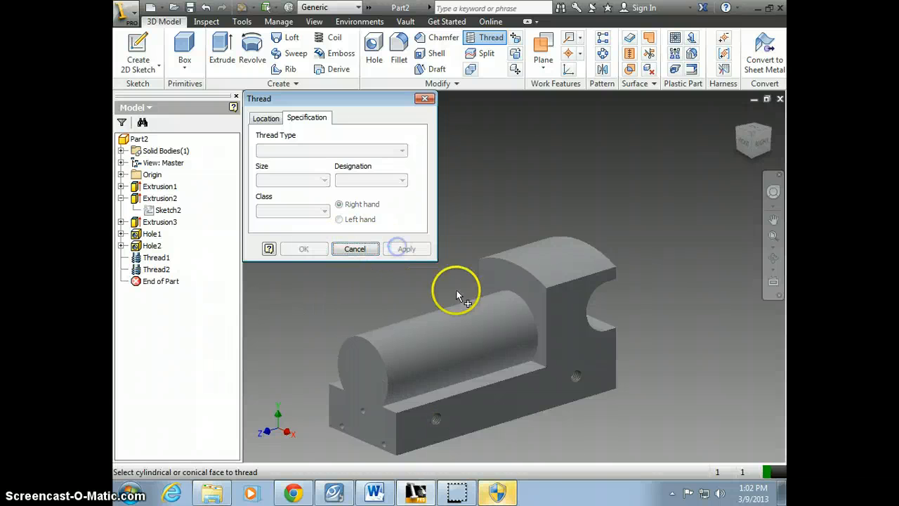
click(427, 99)
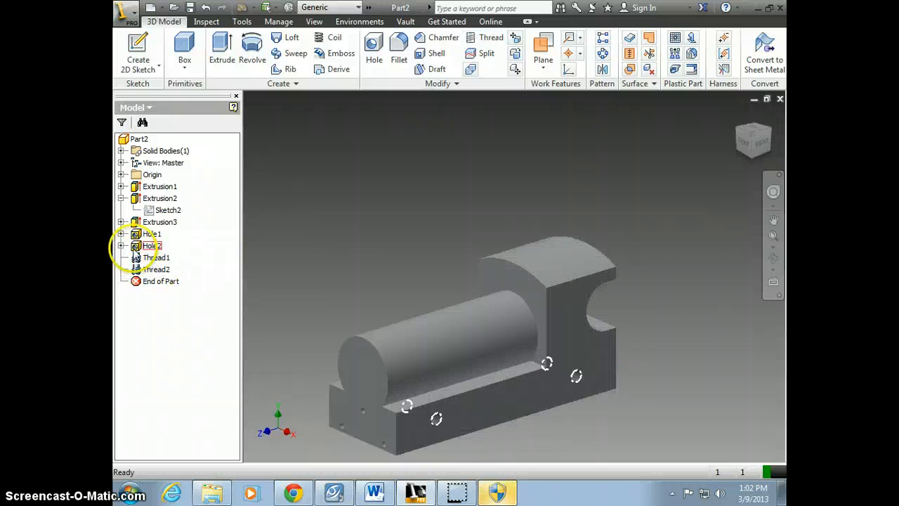
- Review the depth and diameter settings of the side-face hole feature without changing them
click(121, 245)
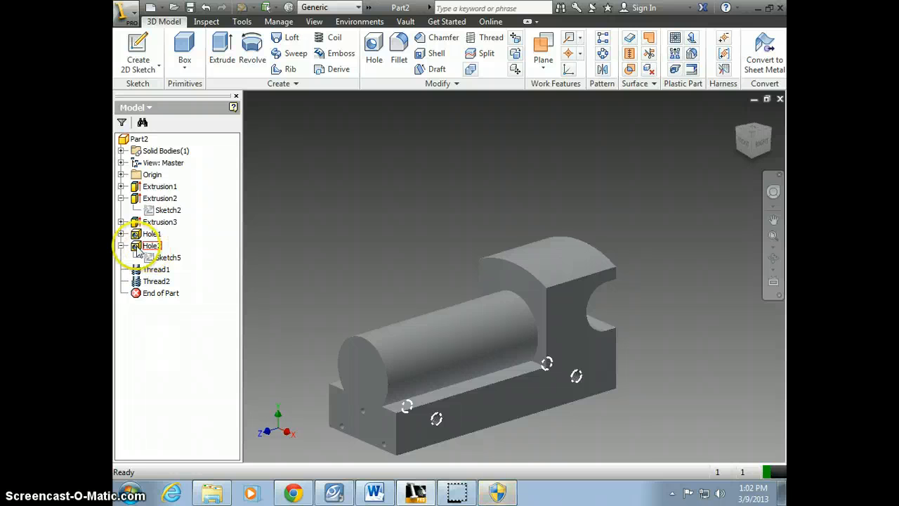
double_click(138, 247)
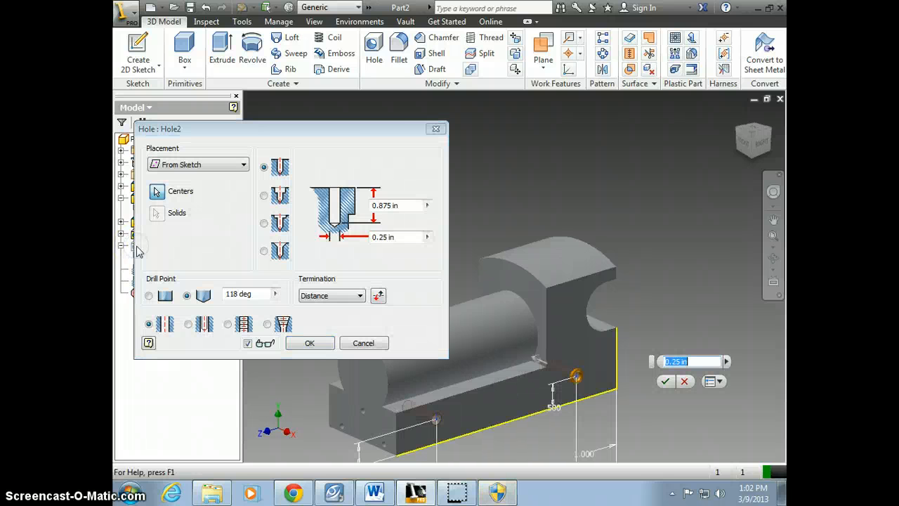
click(436, 125)
- Start a sketch on the train's opposite side face and place a rear and a front point in the lower part of the face
click(742, 125)
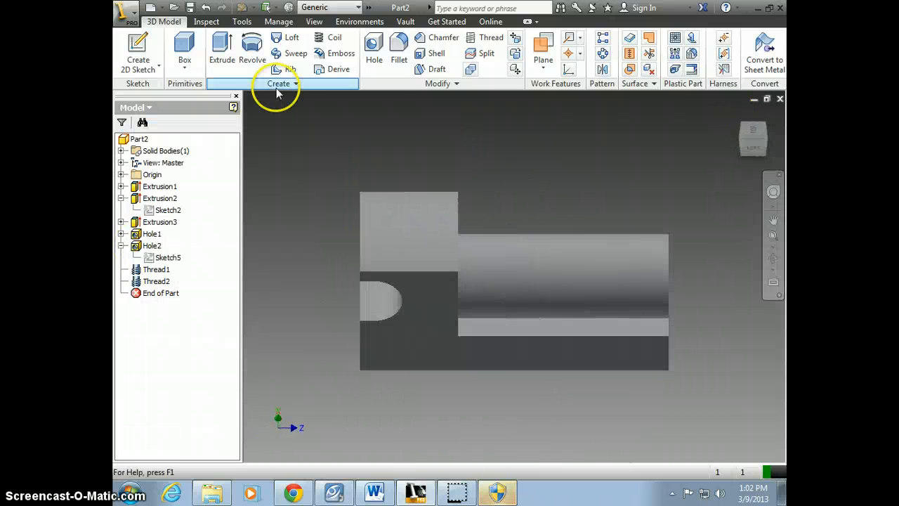
click(138, 49)
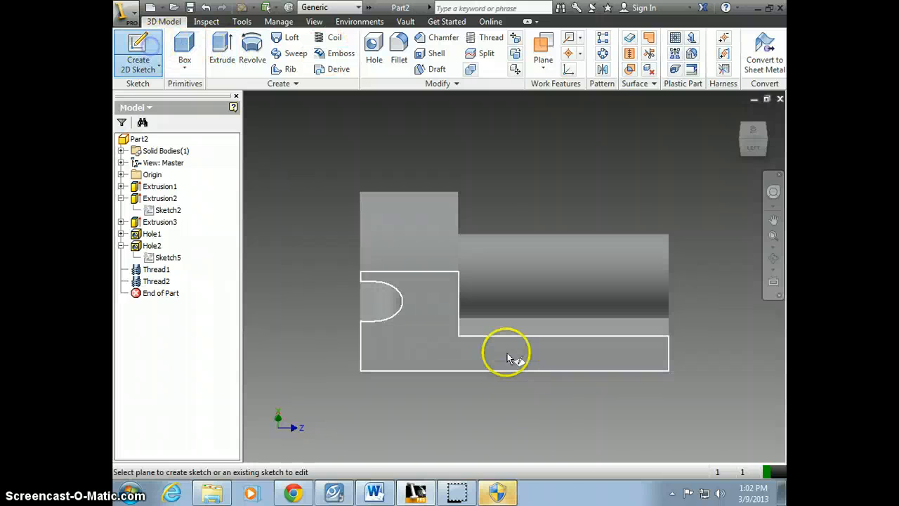
click(505, 351)
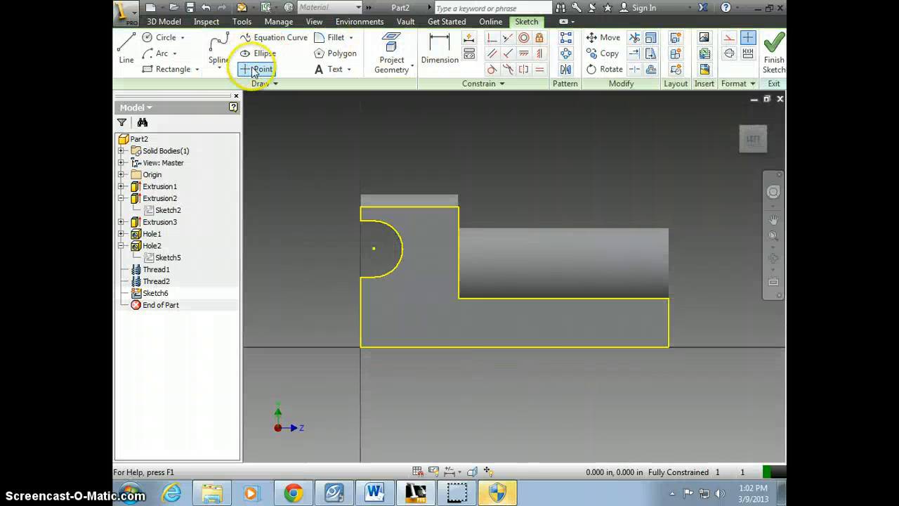
click(257, 69)
click(430, 325)
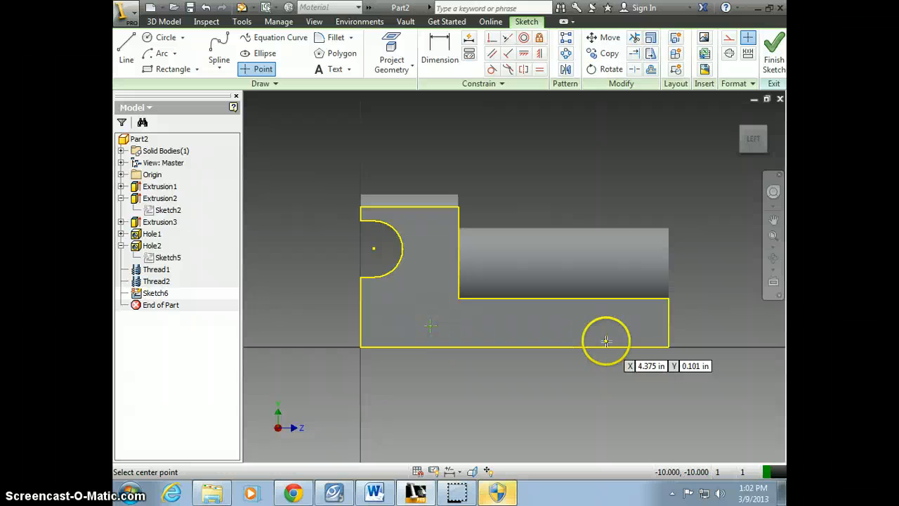
- Check the side-hole positions in the Word drawing and dimension the opposite face's rear point .5 in above the bottom edge in Inventor
key(alt+Tab)
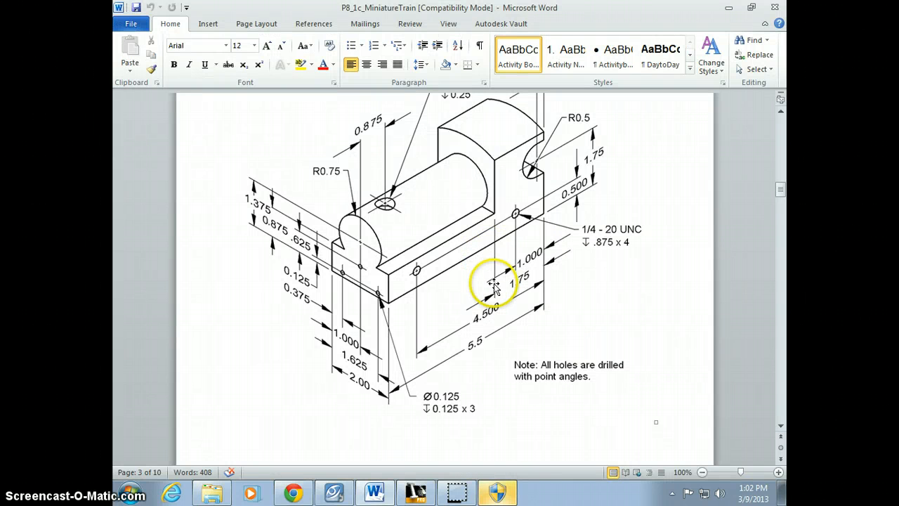
key(alt+Tab)
click(440, 50)
click(445, 345)
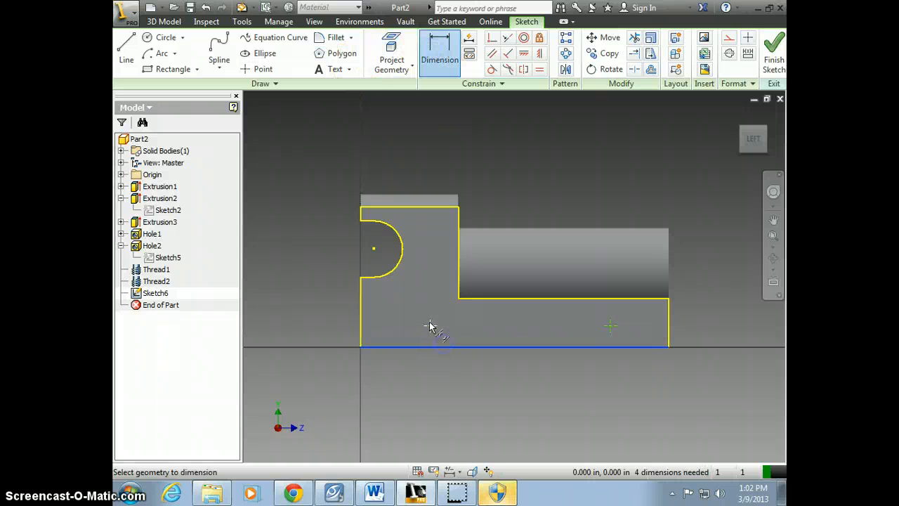
click(329, 336)
text(.5)
key(Return)
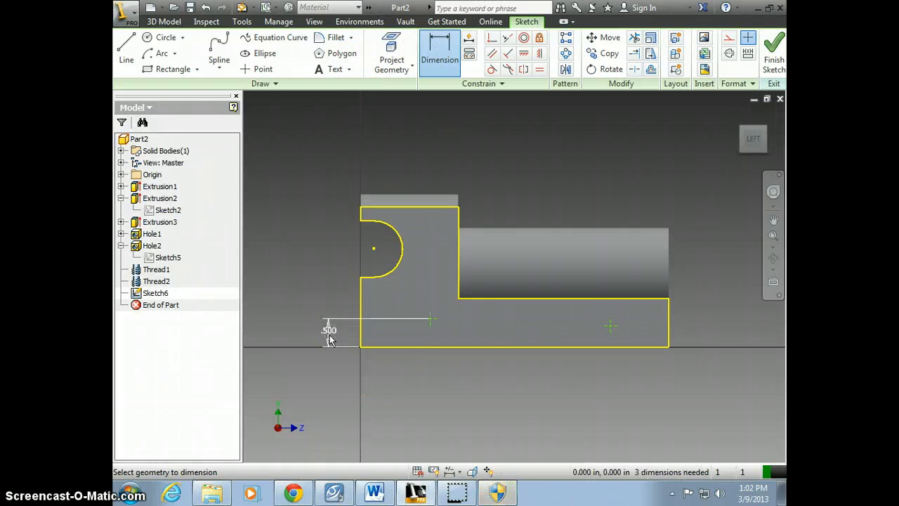
- Dimension the front point on the opposite side face .5 in above the bottom edge
click(560, 346)
click(610, 325)
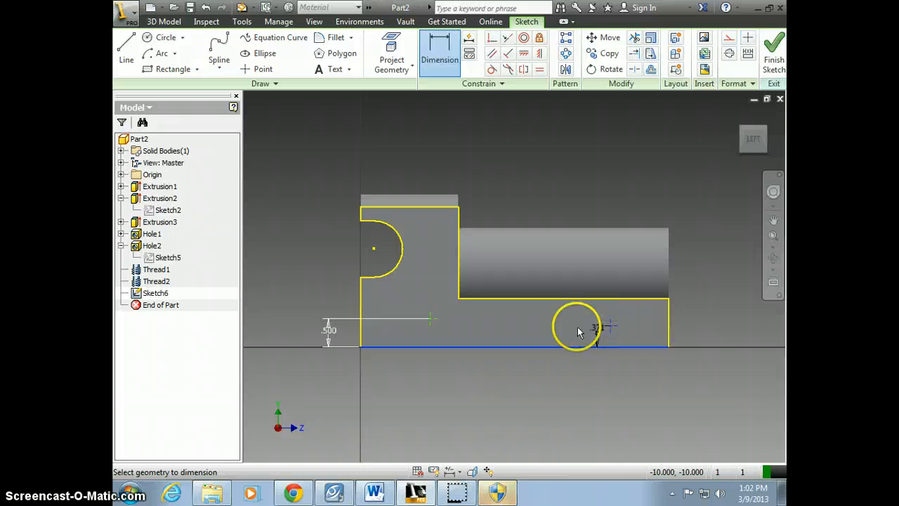
click(566, 331)
text(.5)
key(Return)
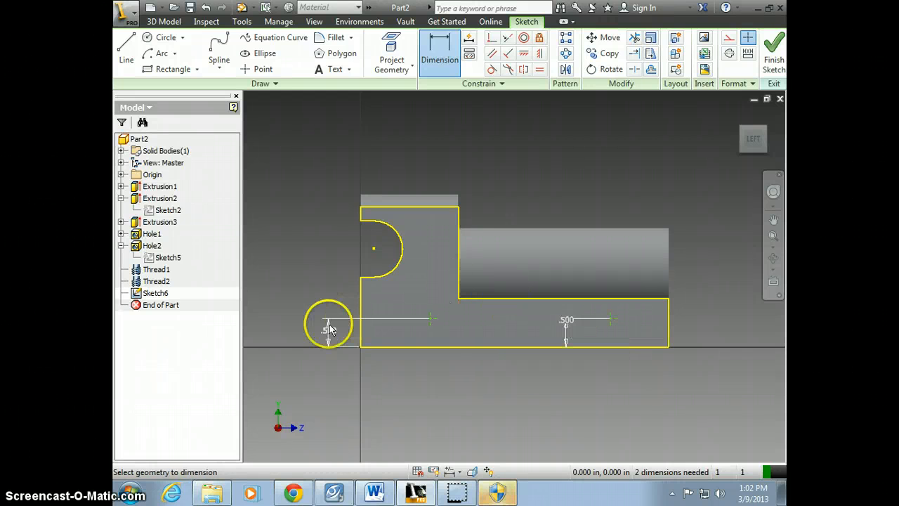
- Check the side-hole positions in the Word drawing and dimension the rear point 1 in from the train's rear edge in Inventor
key(alt+Tab)
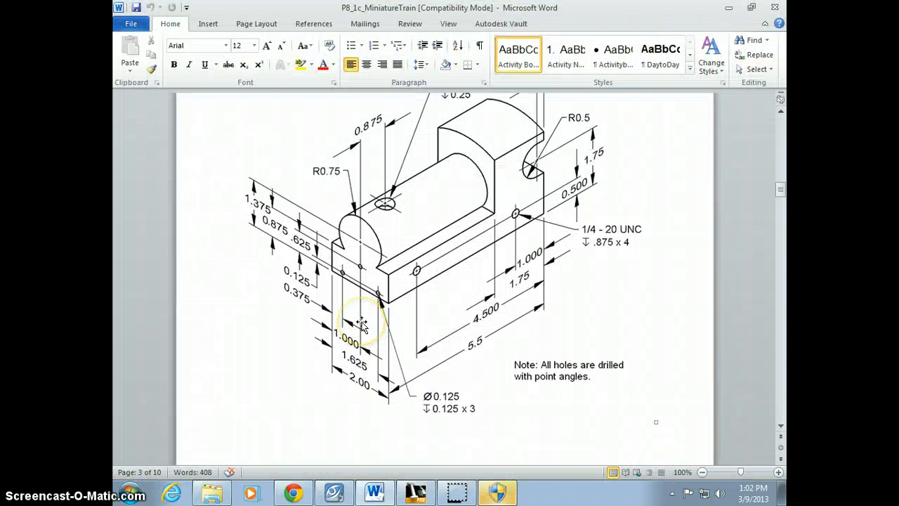
key(alt+Tab)
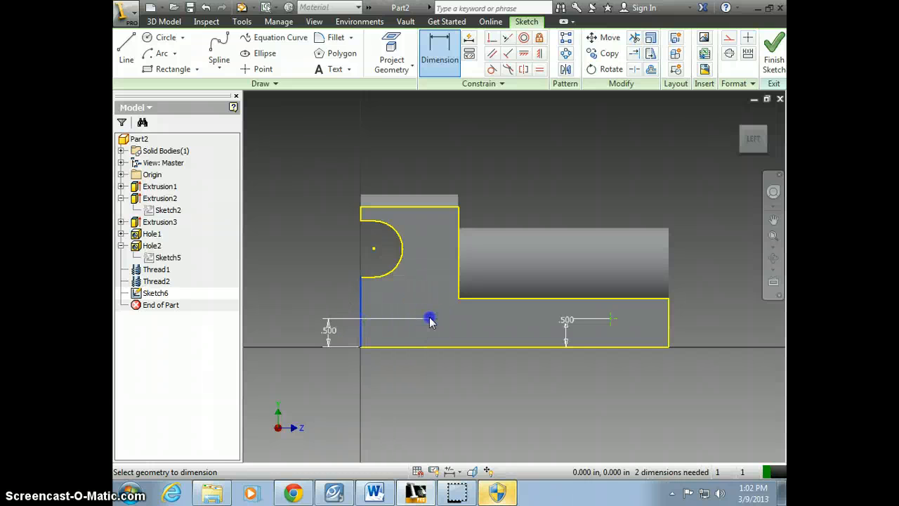
click(430, 319)
click(411, 371)
text(1.2539991)
key(Return)
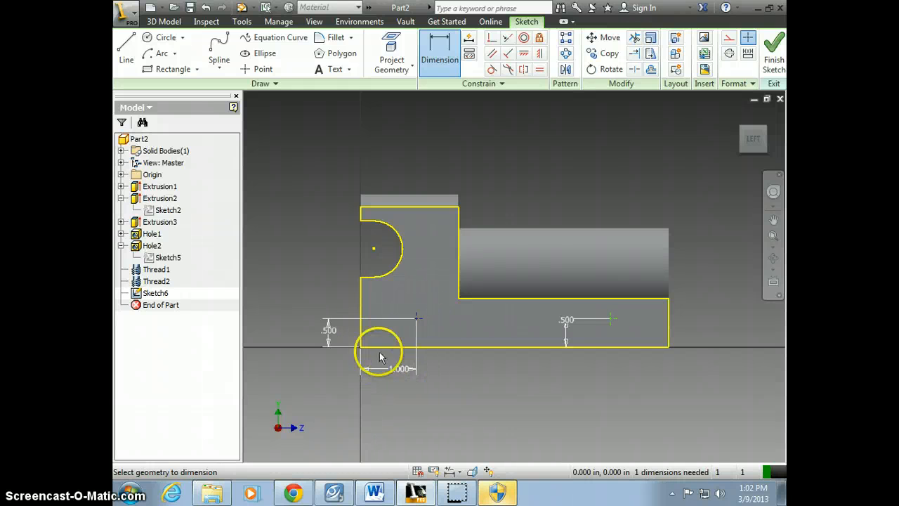
- Dimension the front point 4.5 in from the train's rear edge and finish the sketch
click(360, 326)
click(611, 319)
click(595, 385)
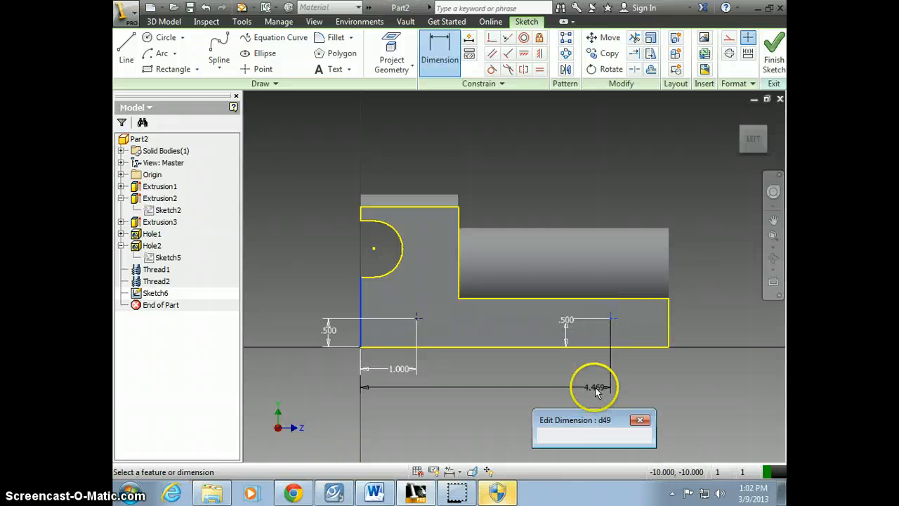
text(4.5)
key(Return)
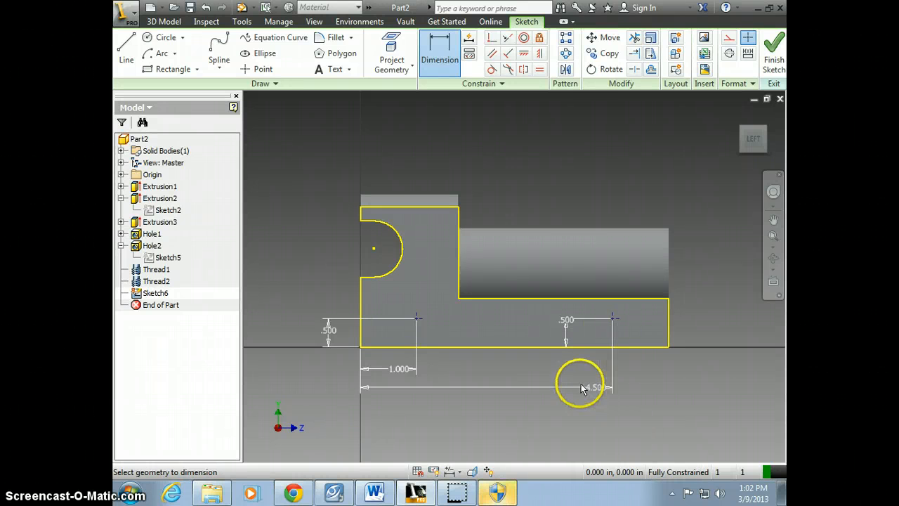
right_click(599, 182)
click(605, 213)
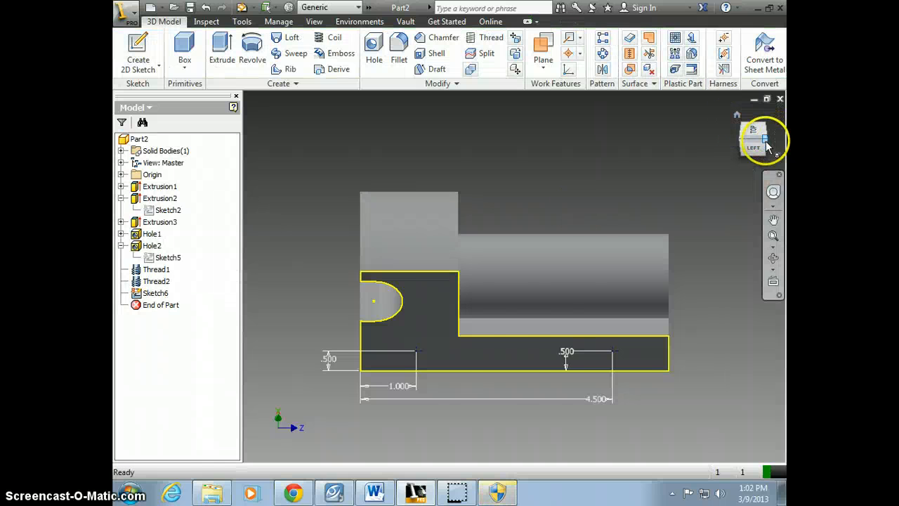
- Create drilled holes .25 in in diameter and .875 in deep at both sketch points on the side face
click(766, 143)
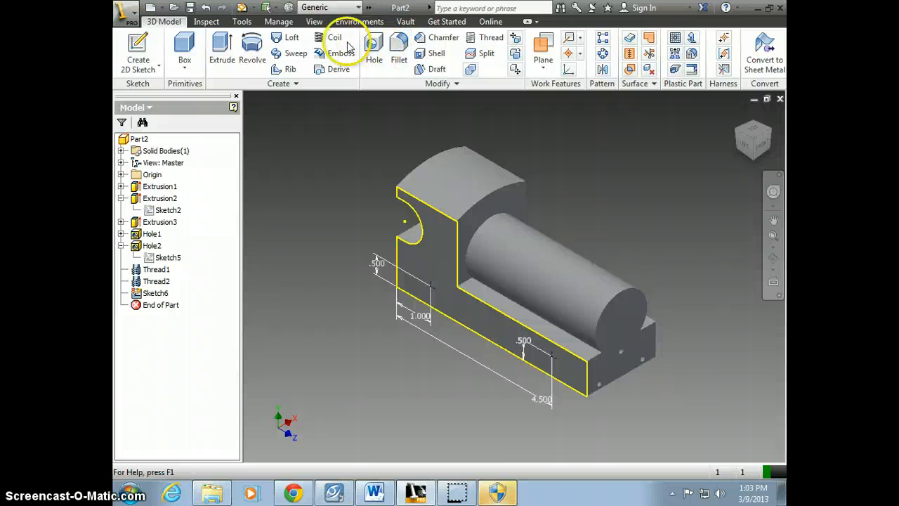
click(374, 47)
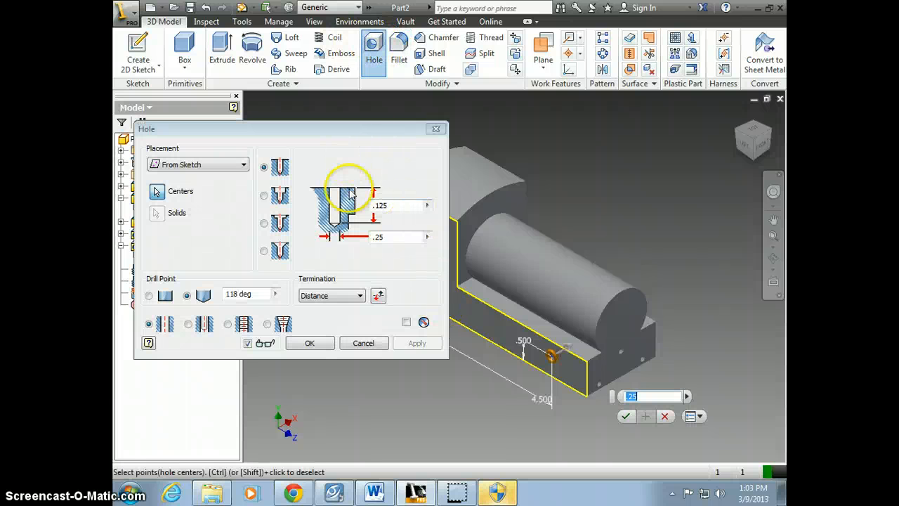
click(385, 206)
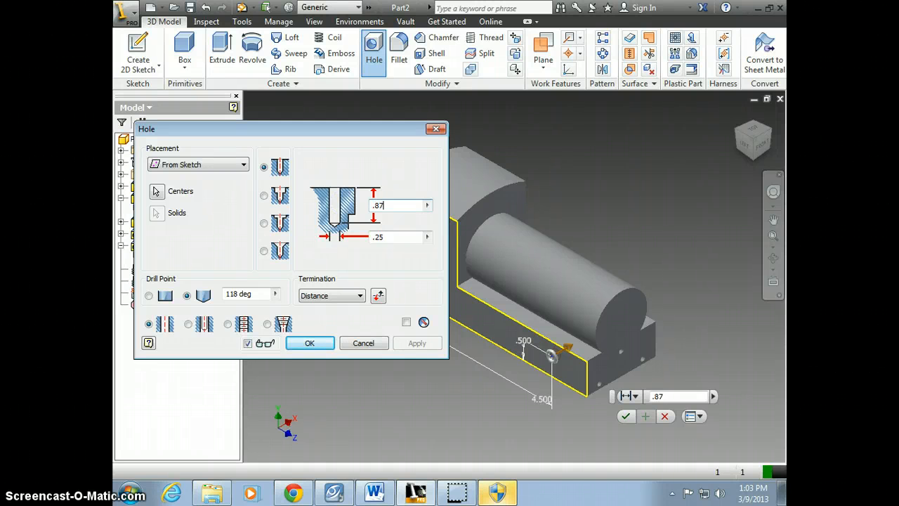
drag(339, 133, 184, 136)
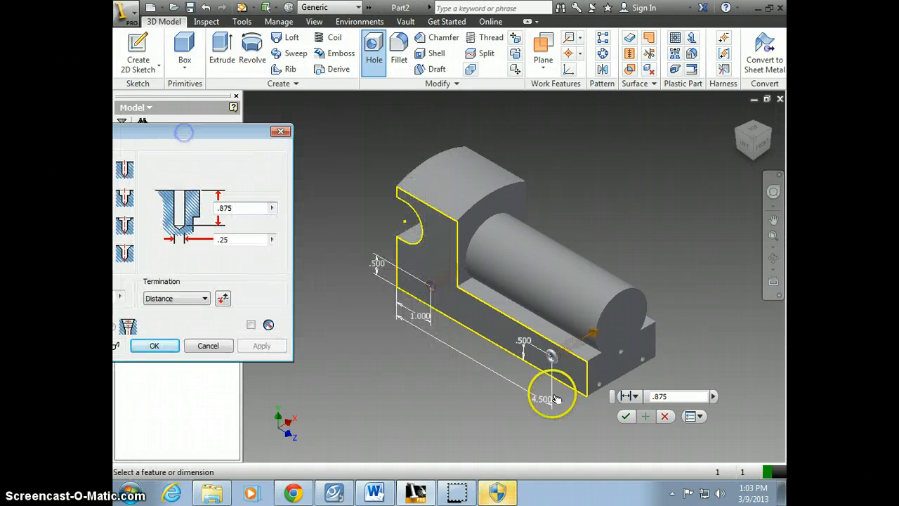
click(154, 346)
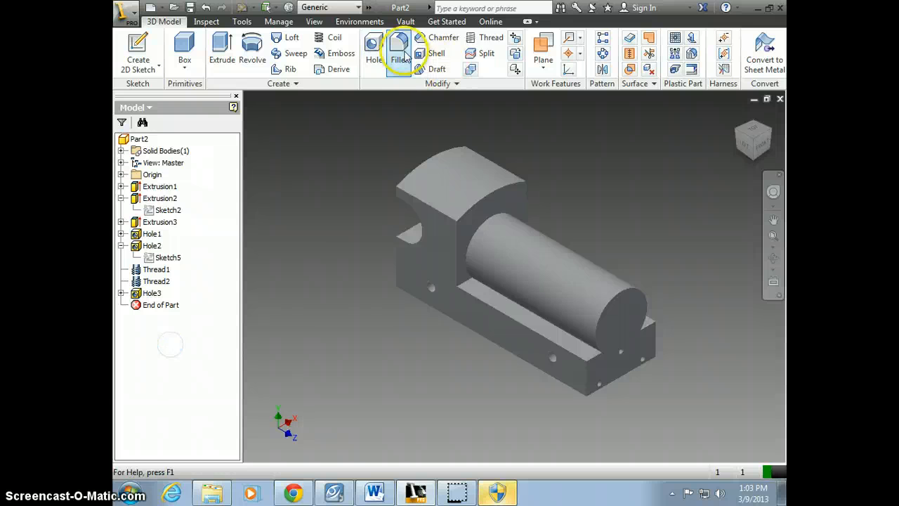
- Add full-length threads to the rear and front holes on this side face
click(485, 38)
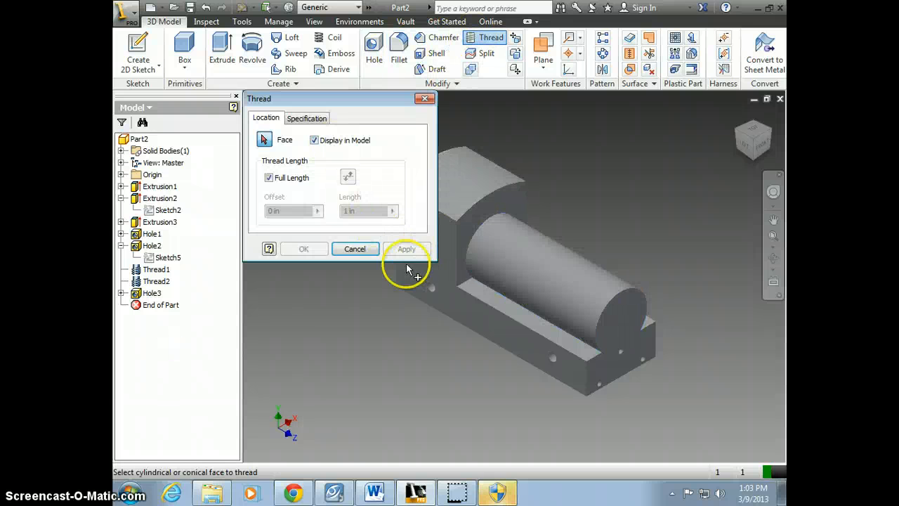
click(433, 290)
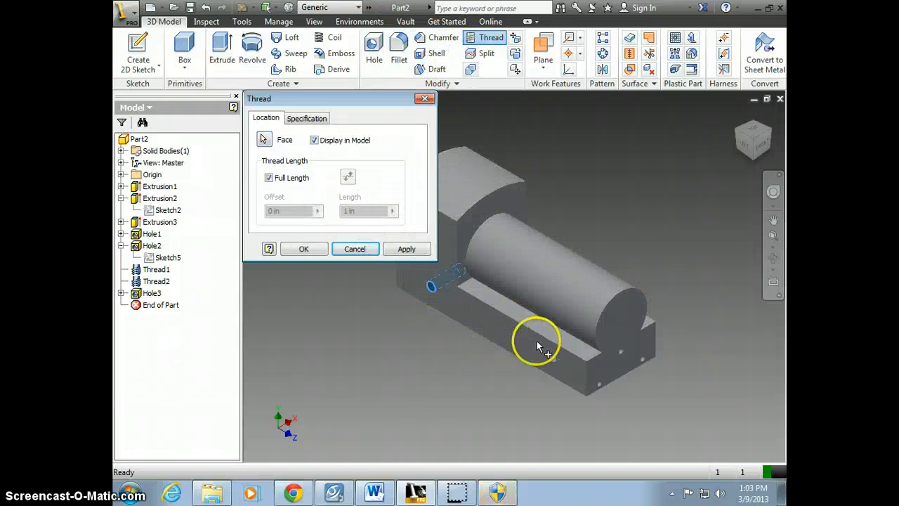
click(296, 254)
click(493, 42)
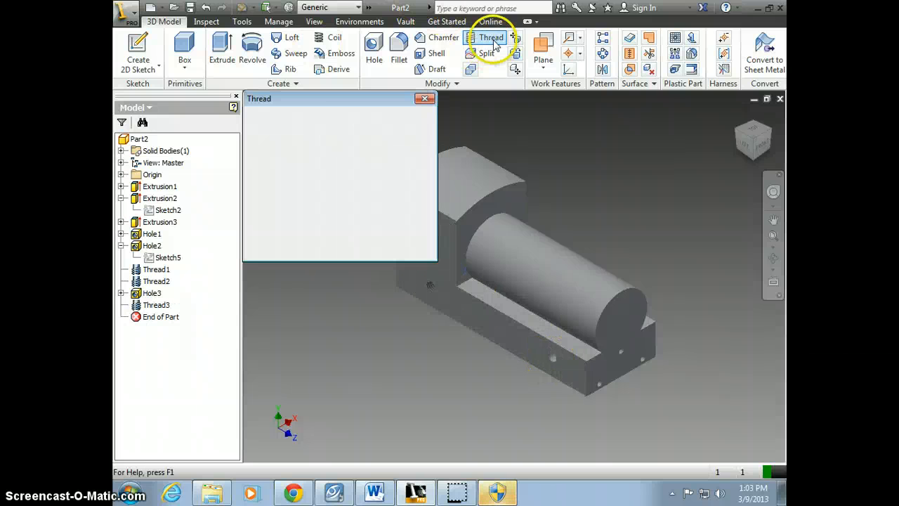
click(552, 356)
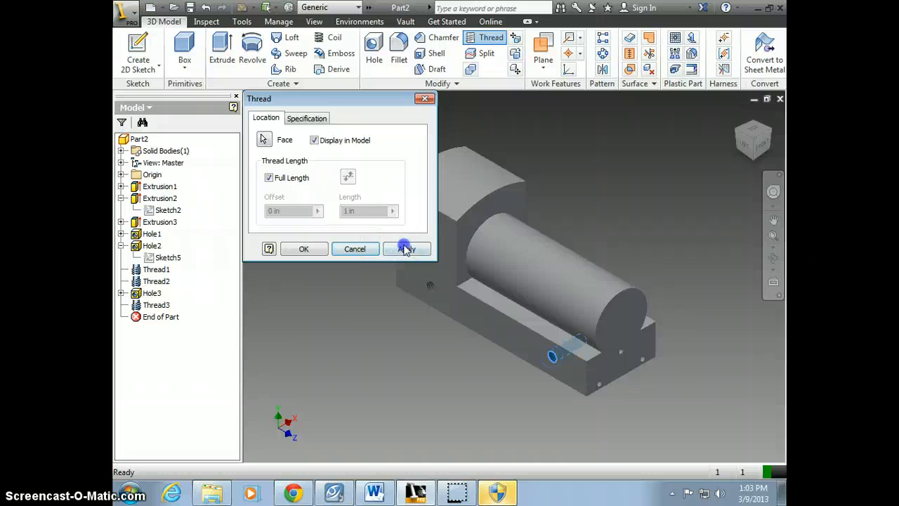
click(406, 250)
click(425, 98)
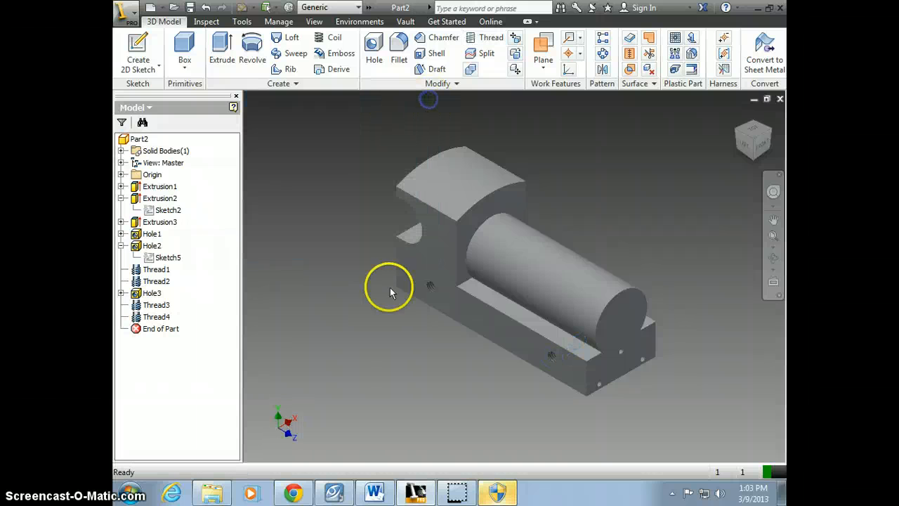
- Switch to the Word document and examine both train body drawings for the remaining holes and the edge-rounding note
click(737, 116)
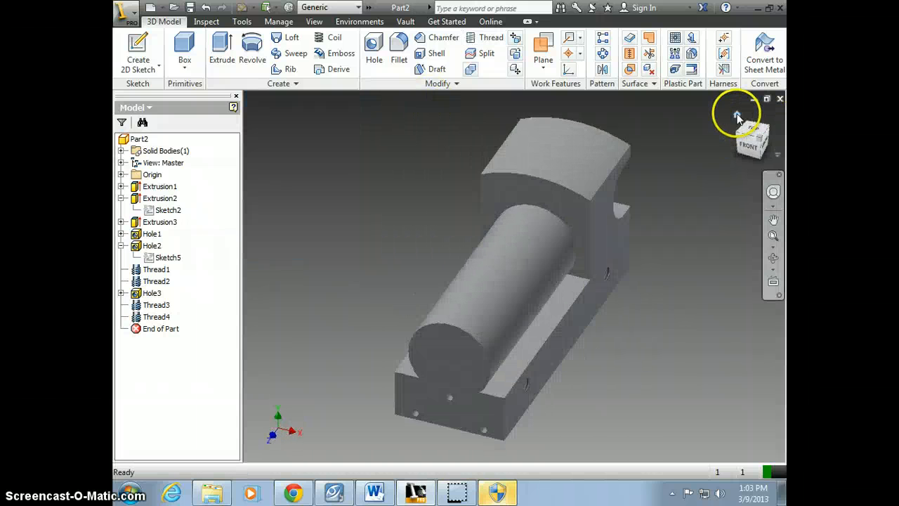
key(alt+Tab)
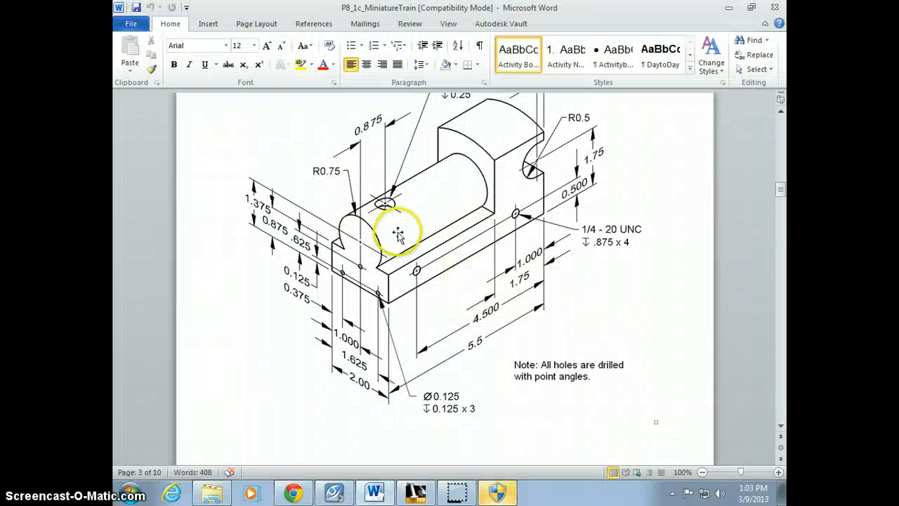
scroll(395, 227, up, 2)
scroll(400, 236, down, 1)
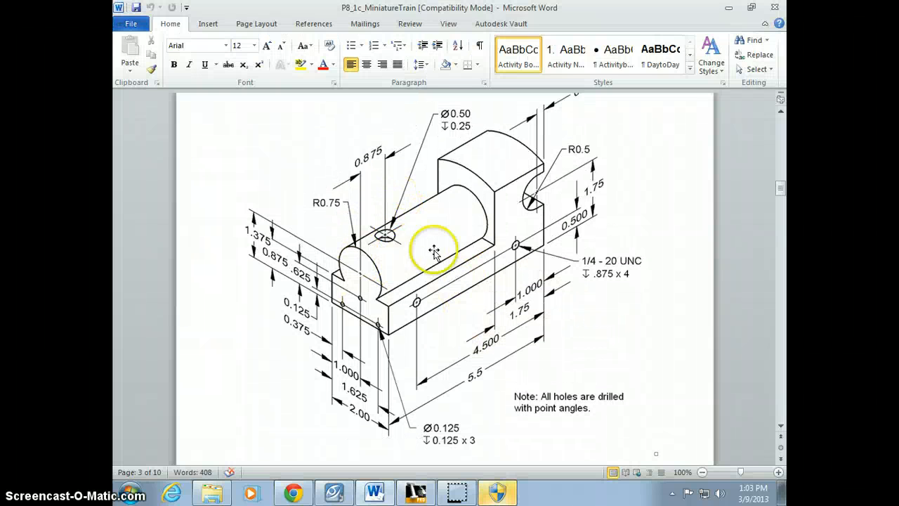
scroll(433, 264, down, 1)
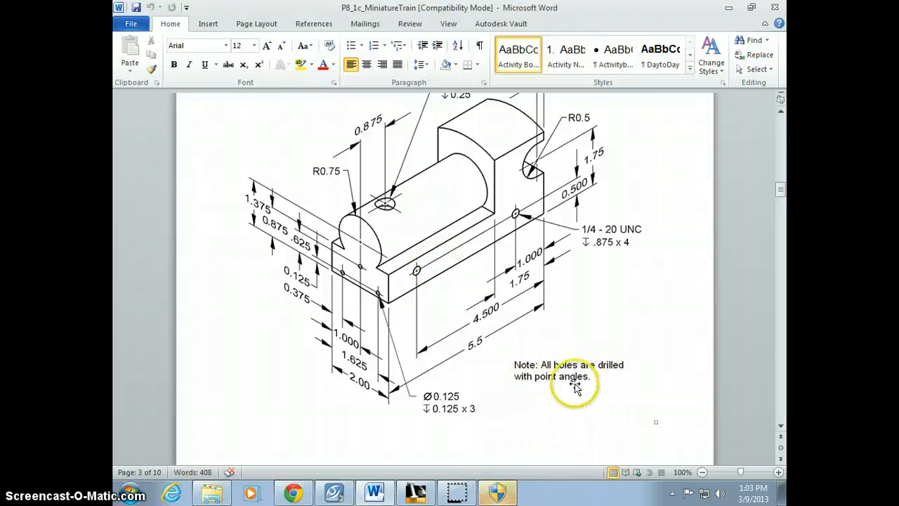
scroll(552, 261, up, 3)
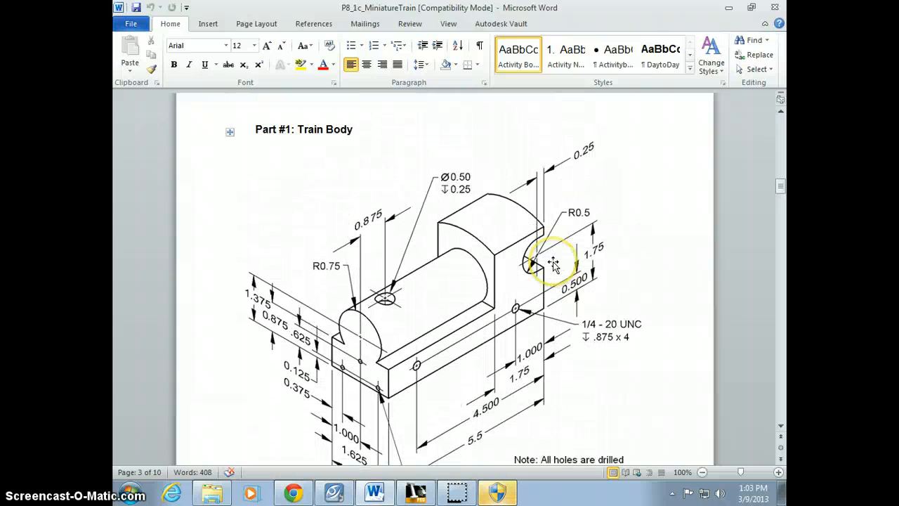
scroll(553, 263, down, 1)
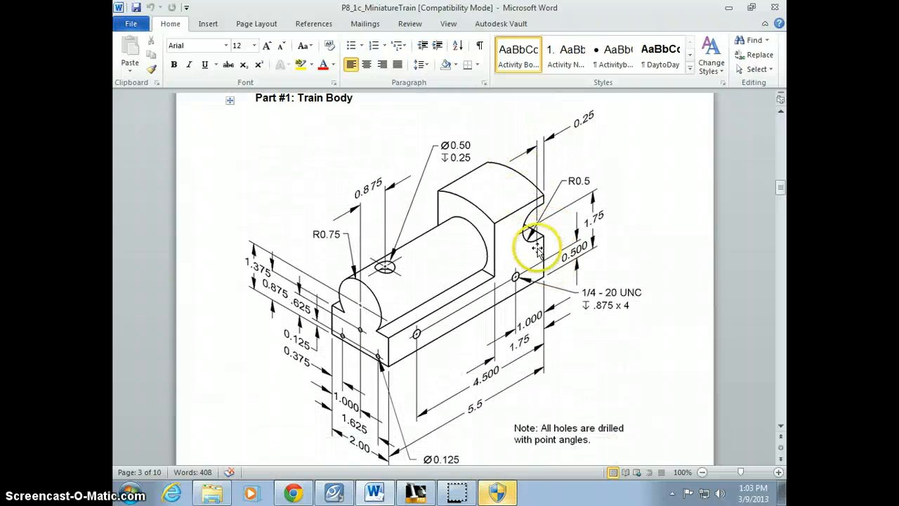
scroll(582, 273, down, 1)
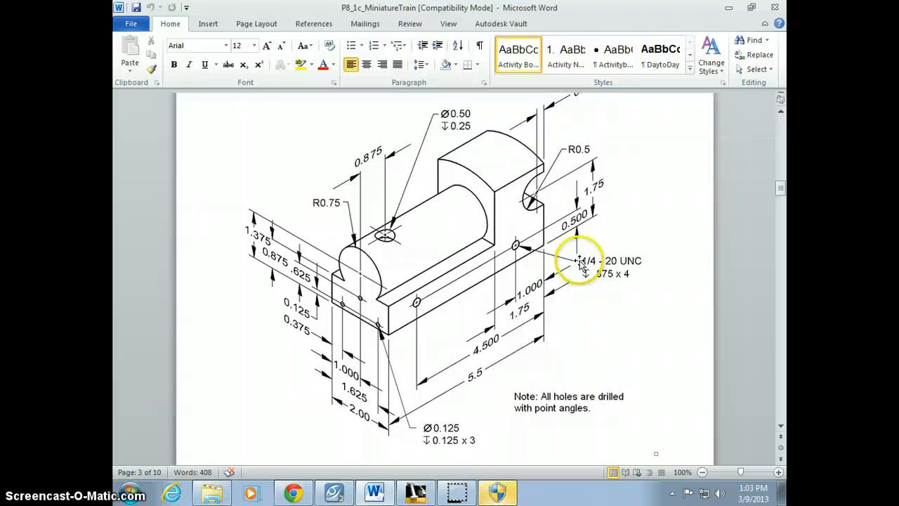
scroll(546, 260, up, 2)
scroll(545, 261, down, 15)
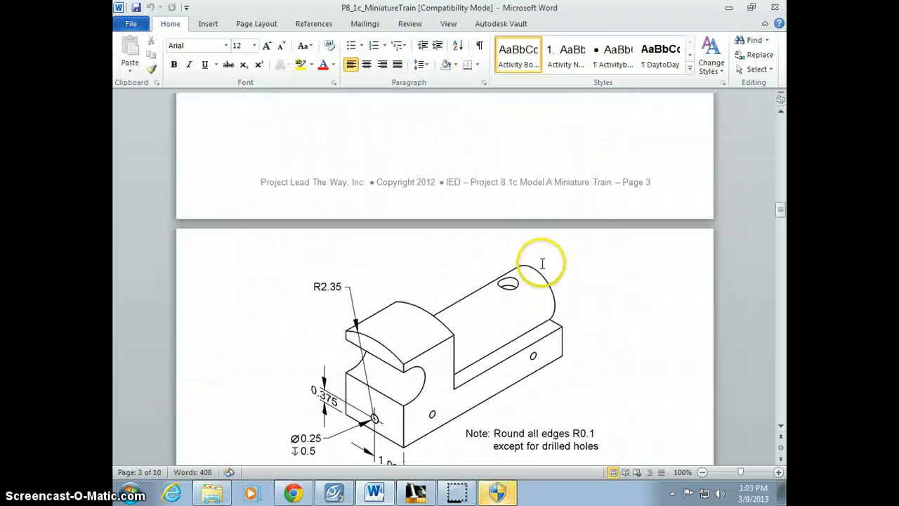
scroll(543, 264, down, 4)
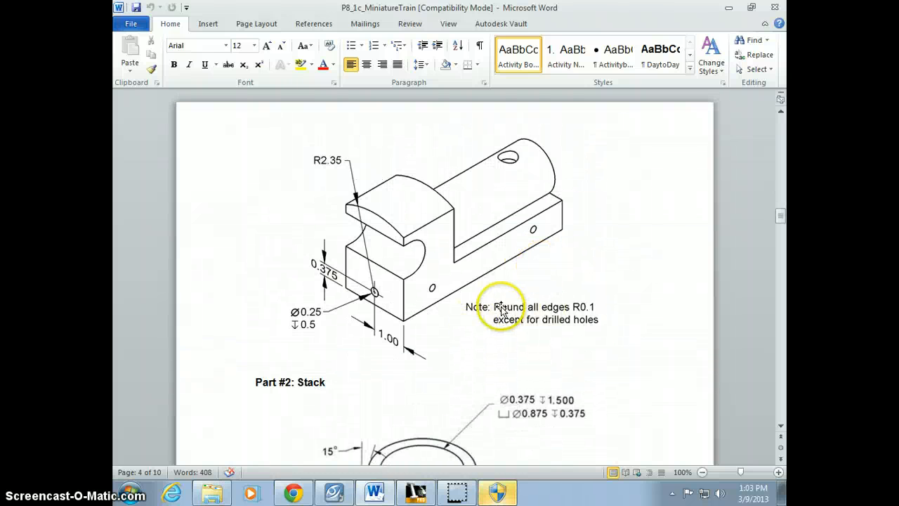